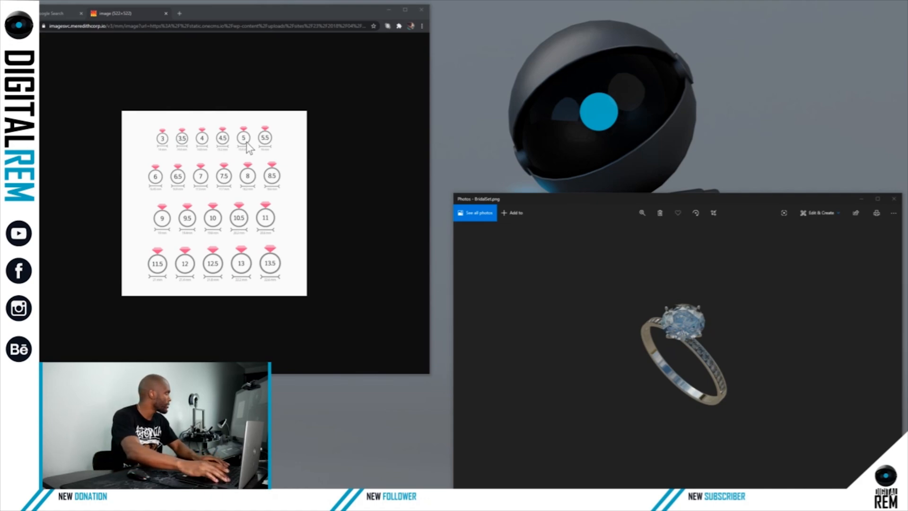
# Step: Enlarge the ring size chart to read the inner diameters for each size
pyautogui.click(299, 114)
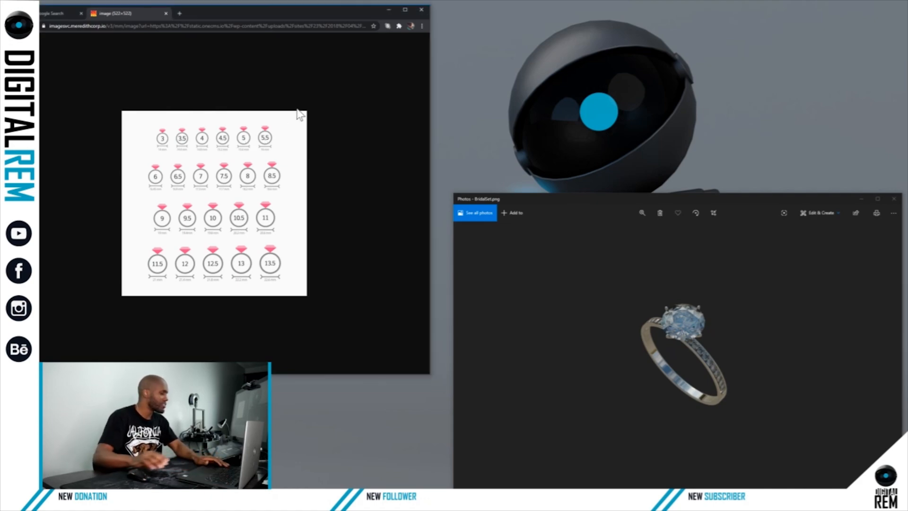
pyautogui.keyDown('ctrl'); pyautogui.scroll(4, 299, 114); pyautogui.keyUp('ctrl')
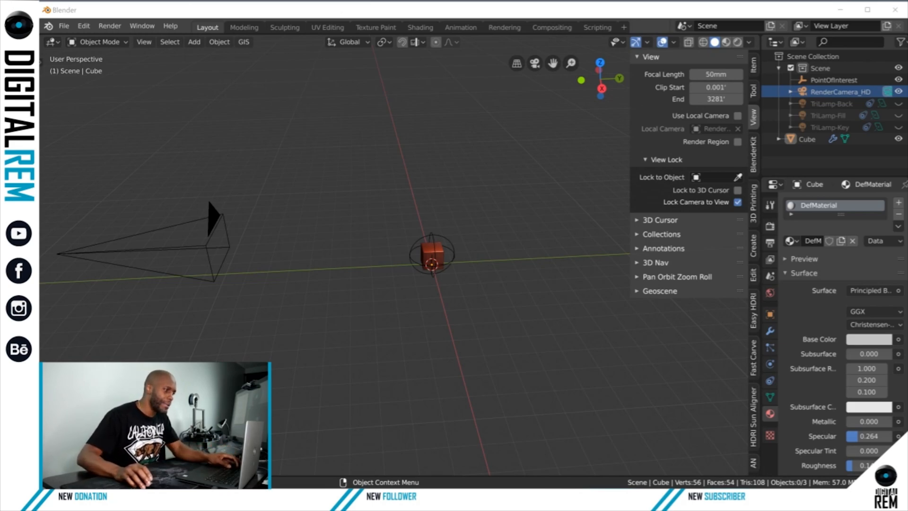
# Step: In Blender, collapse and hide the Scene collection holding the camera and lamps, and select the cube
pyautogui.moveTo(457, 284); pyautogui.dragTo(419, 278, button='middle')
pyautogui.click(779, 68)
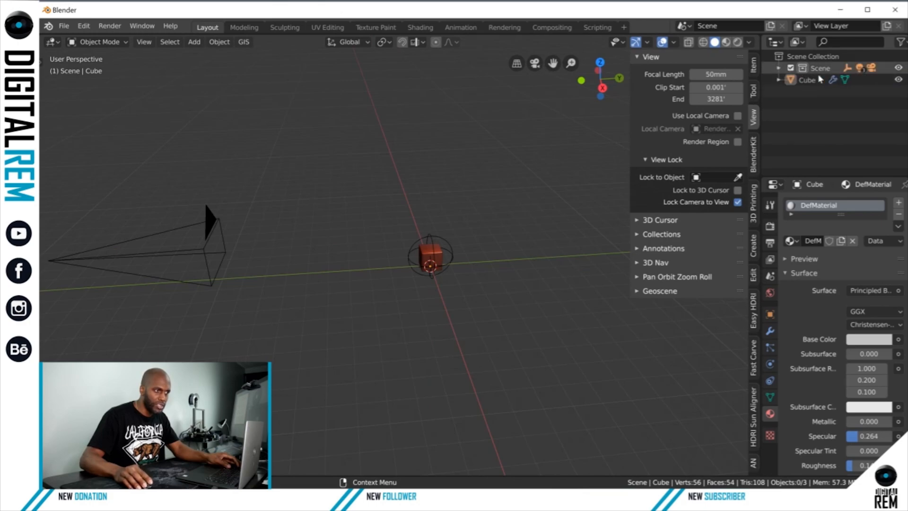
pyautogui.click(897, 68)
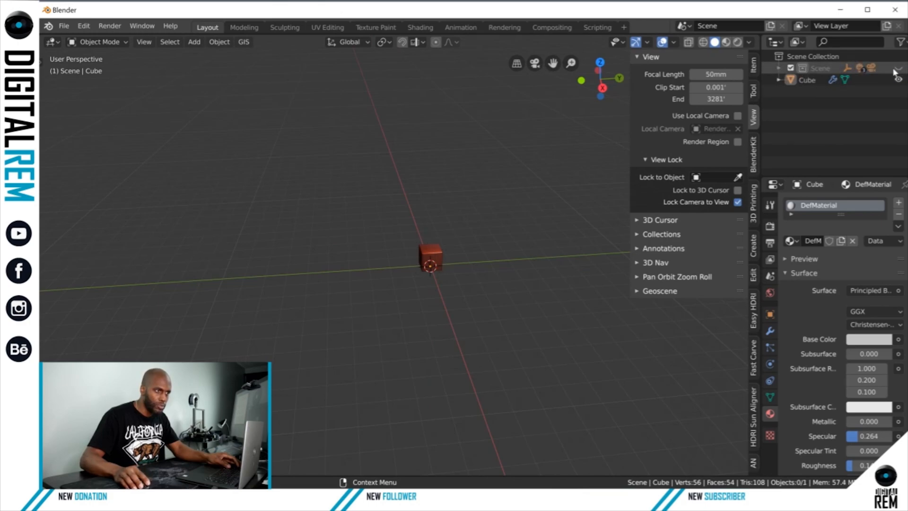
pyautogui.click(439, 251)
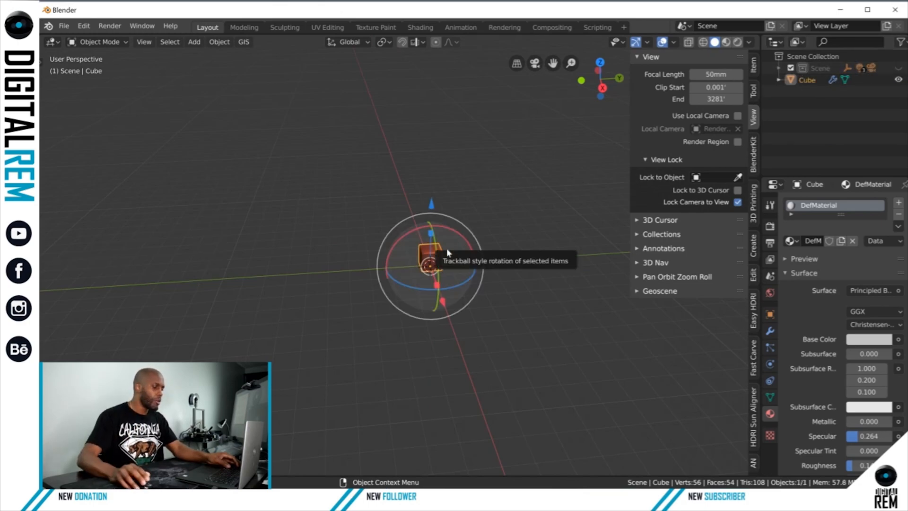
pyautogui.moveTo(486, 217); pyautogui.dragTo(515, 220, button='middle')
pyautogui.scroll(3, 514, 224)
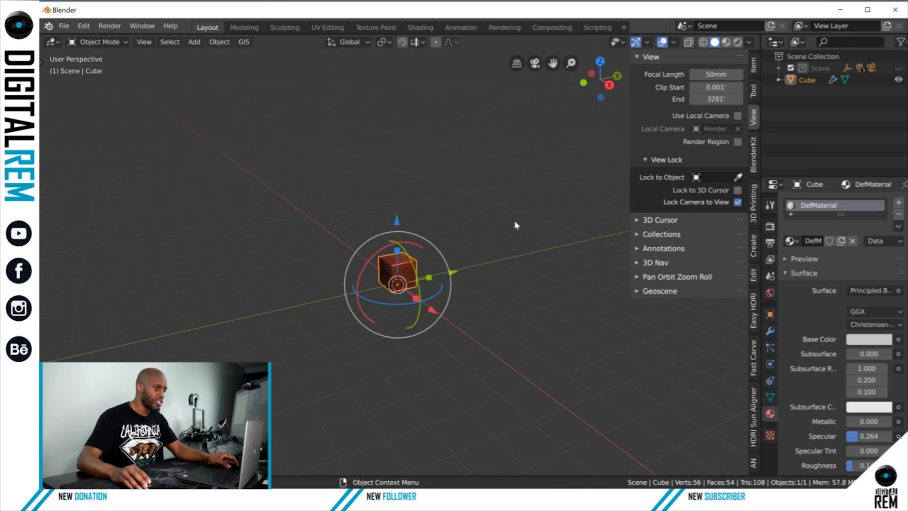
pyautogui.moveTo(487, 236); pyautogui.dragTo(438, 234, button='middle')
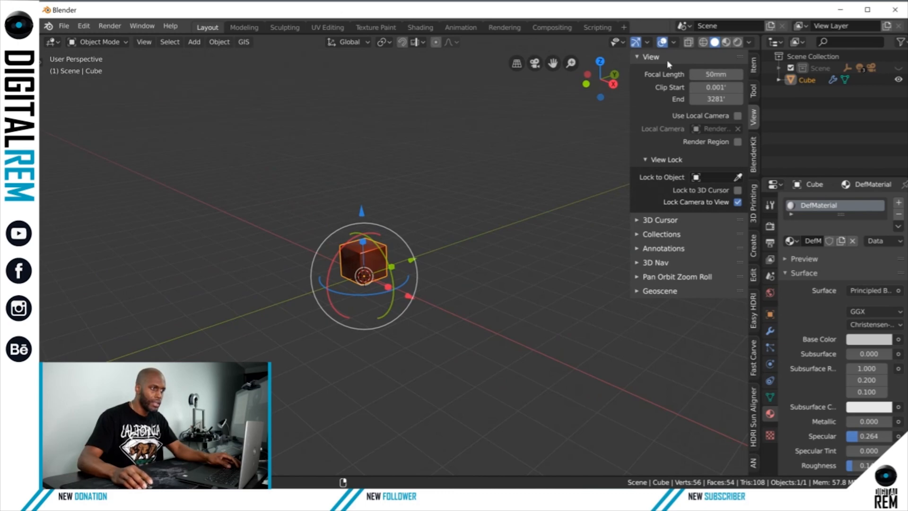
# Step: Switch the scene's unit system to Metric in the scene unit settings
pyautogui.click(639, 57)
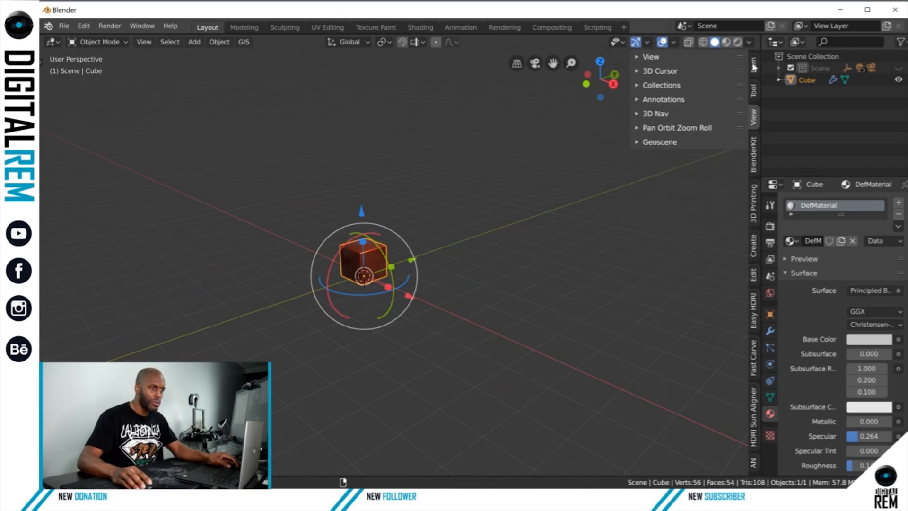
pyautogui.click(770, 278)
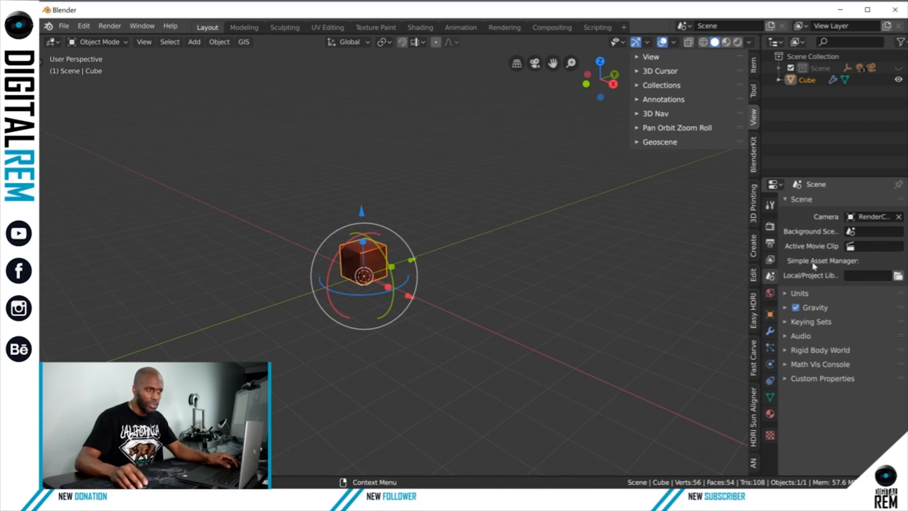
pyautogui.click(785, 292)
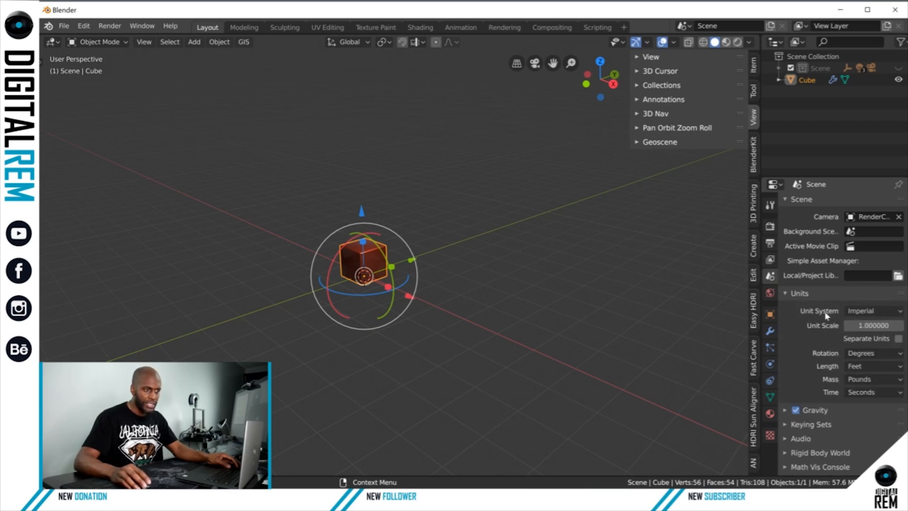
pyautogui.click(858, 312)
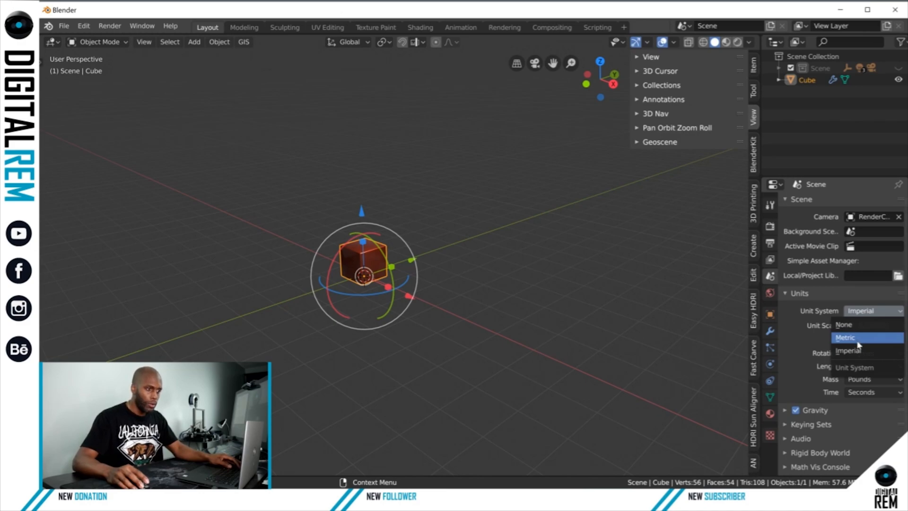
pyautogui.click(857, 340)
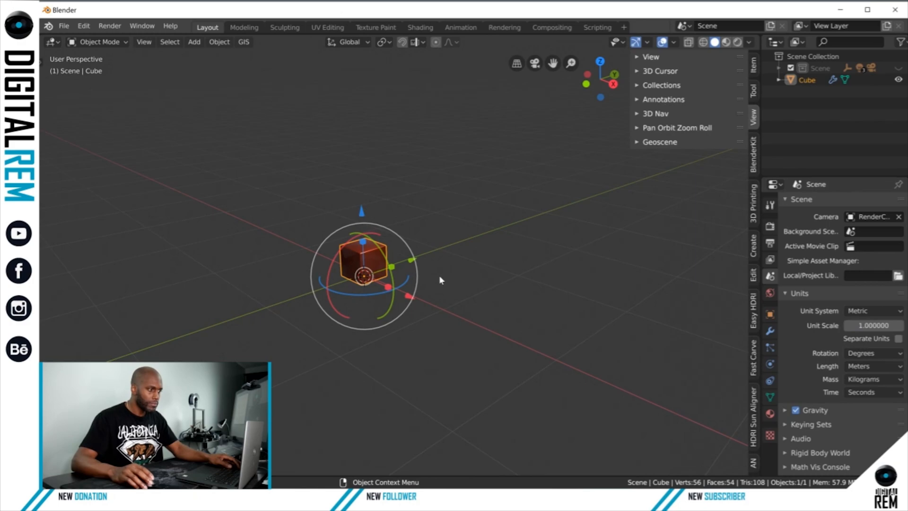
# Step: Display the selected cube's transform values and dimensions
pyautogui.moveTo(441, 274); pyautogui.dragTo(511, 287, button='middle')
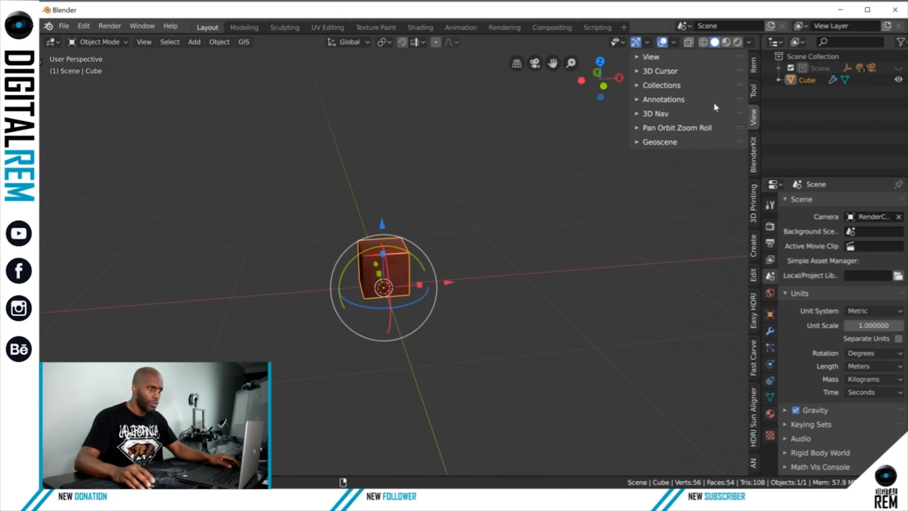
pyautogui.click(754, 66)
pyautogui.moveTo(581, 269); pyautogui.dragTo(574, 266, button='middle')
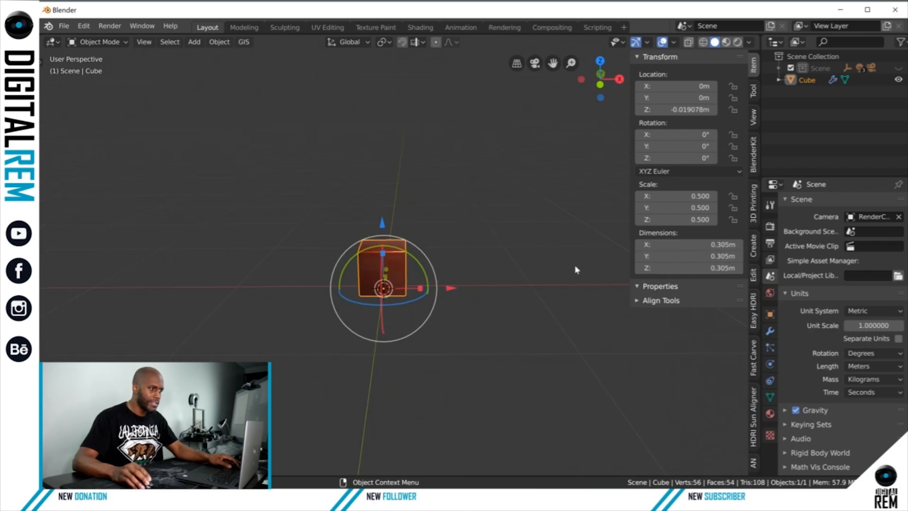
# Step: Set the cube's X dimension to 1 m
pyautogui.click(717, 245)
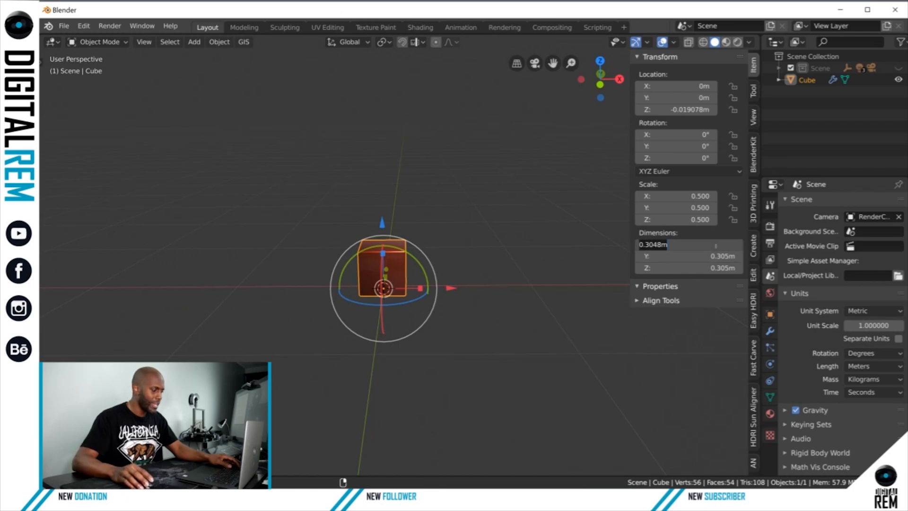
pyautogui.write('1')
pyautogui.press('Return')
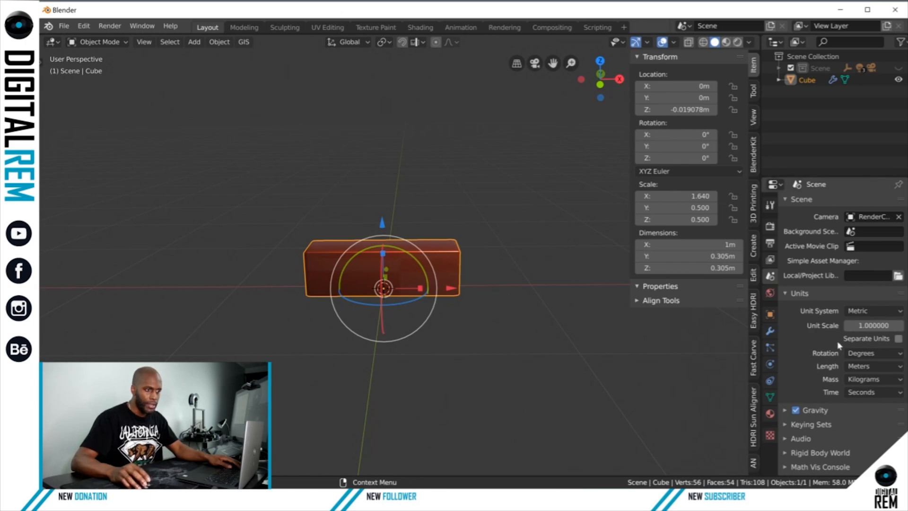
# Step: Keep the unit system on Metric and set the scene's length unit to Millimeters
pyautogui.click(857, 367)
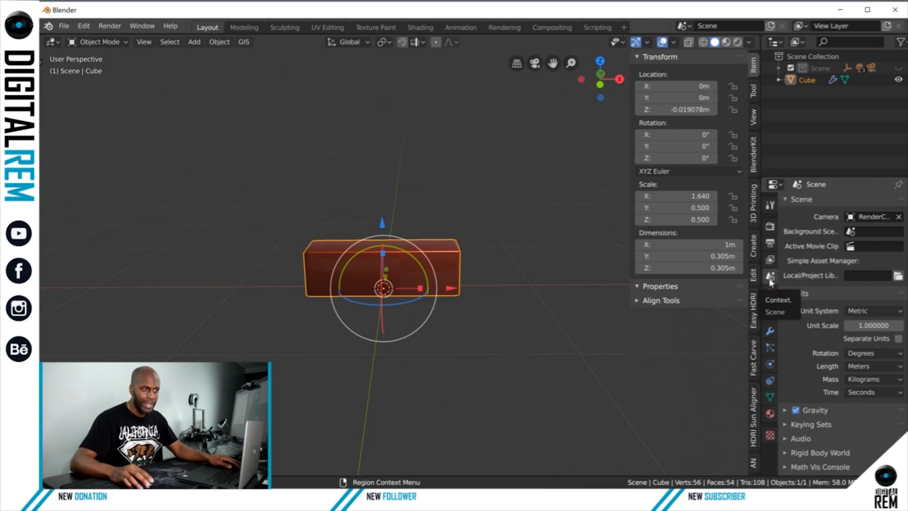
pyautogui.click(798, 297)
pyautogui.click(795, 297)
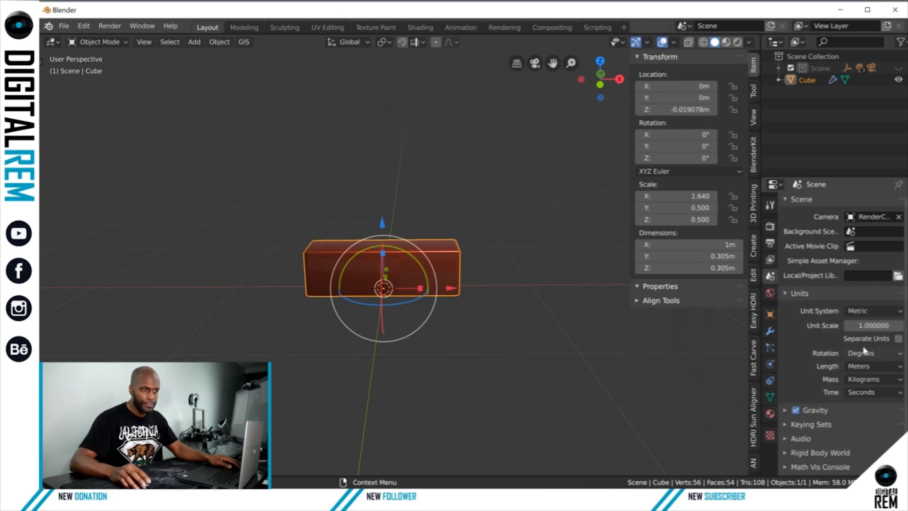
pyautogui.click(862, 312)
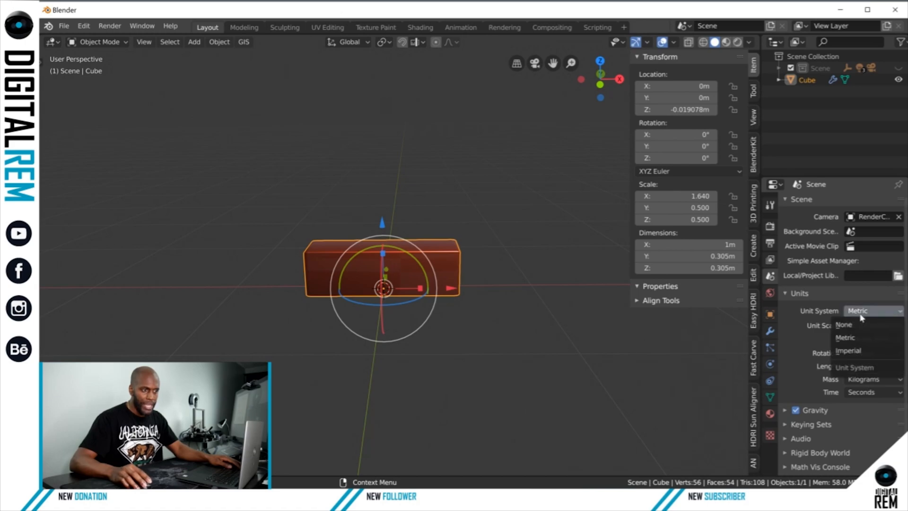
pyautogui.click(861, 337)
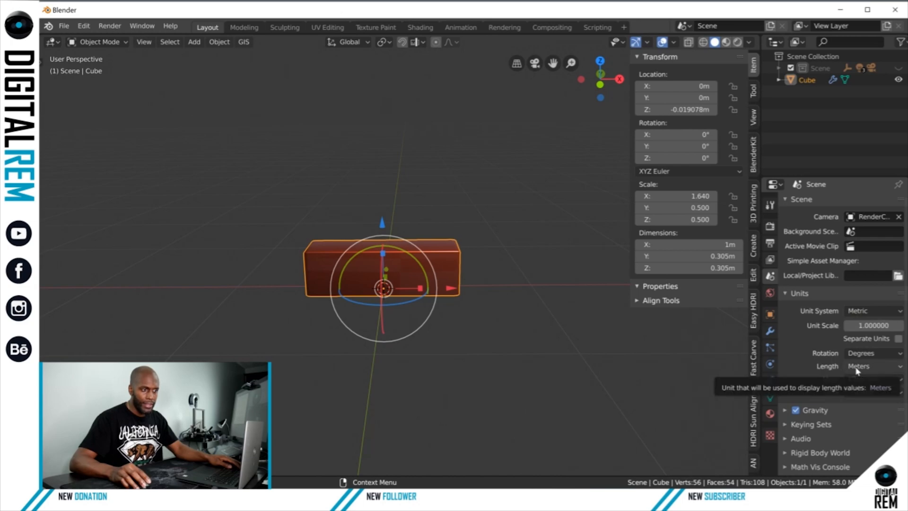
pyautogui.click(858, 369)
pyautogui.click(852, 433)
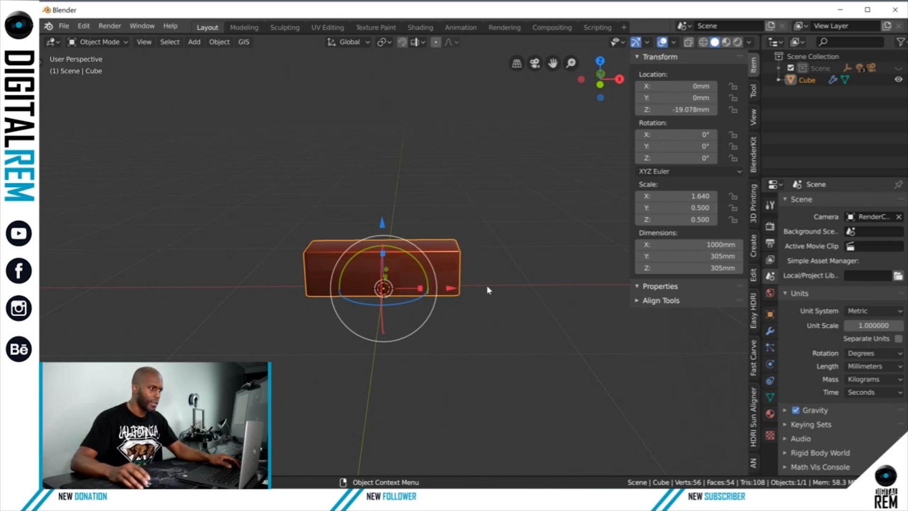
# Step: Set the object's X and Y dimensions to 17.3 mm each
pyautogui.moveTo(466, 262); pyautogui.dragTo(280, 264, button='middle')
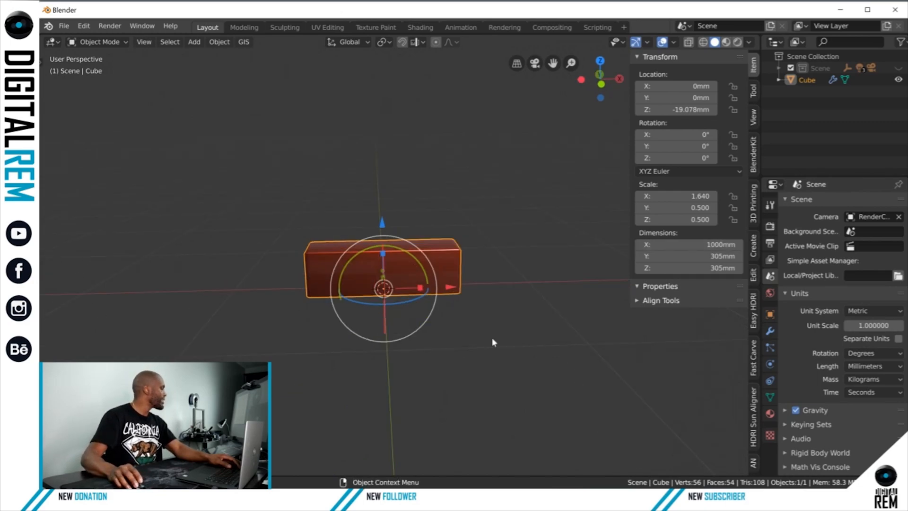
pyautogui.click(681, 244)
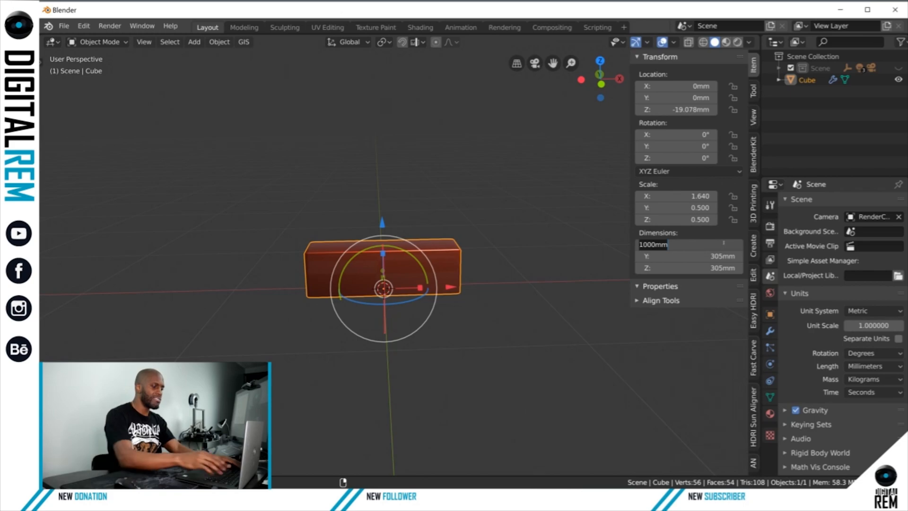
pyautogui.write('17')
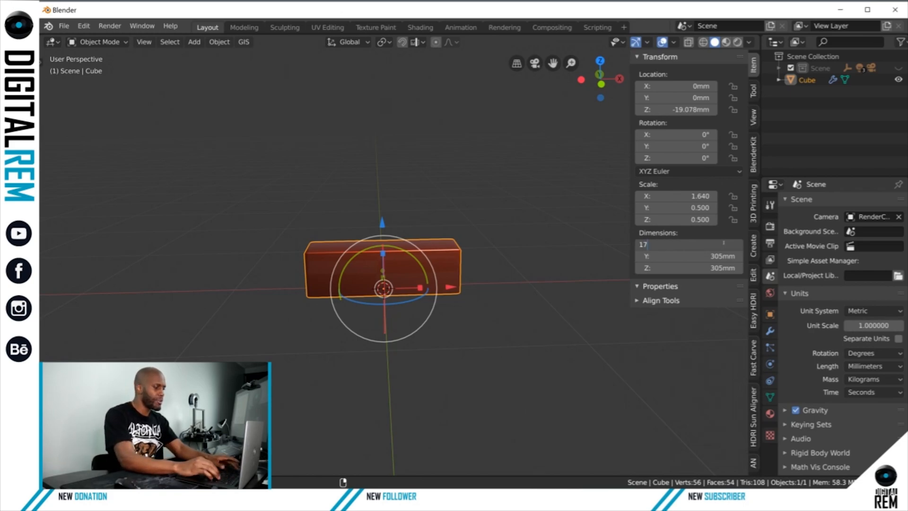
pyautogui.write('.5')
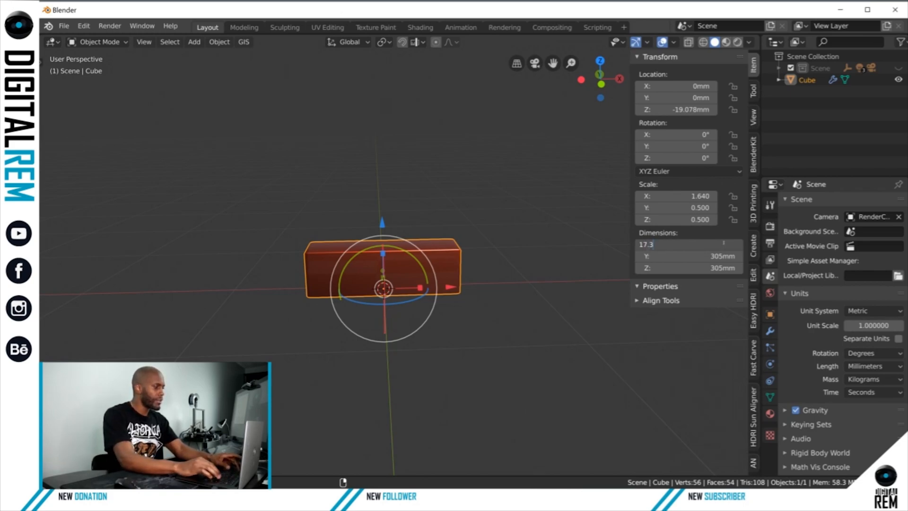
pyautogui.press('Return')
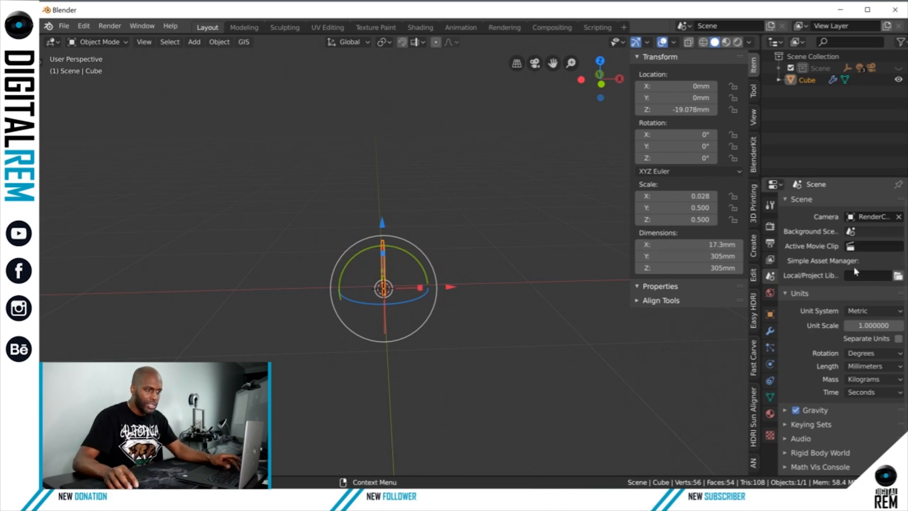
pyautogui.click(720, 256)
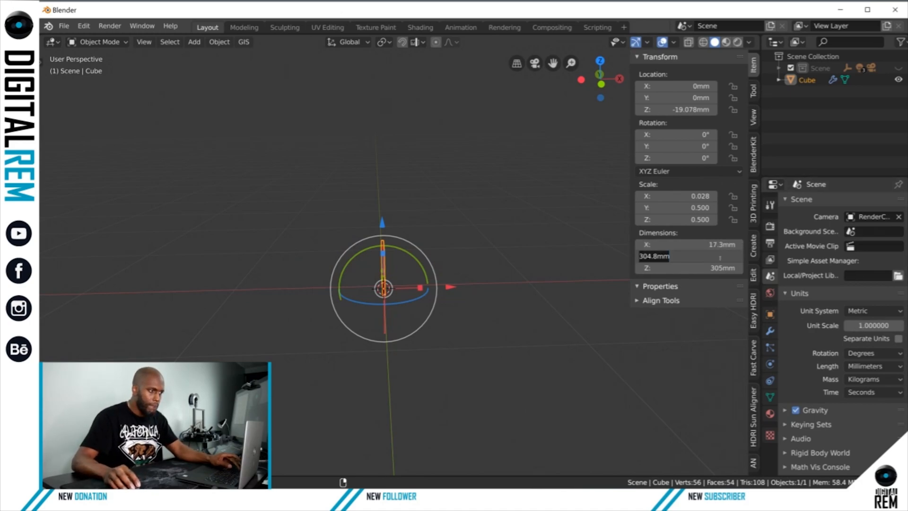
pyautogui.write('1')
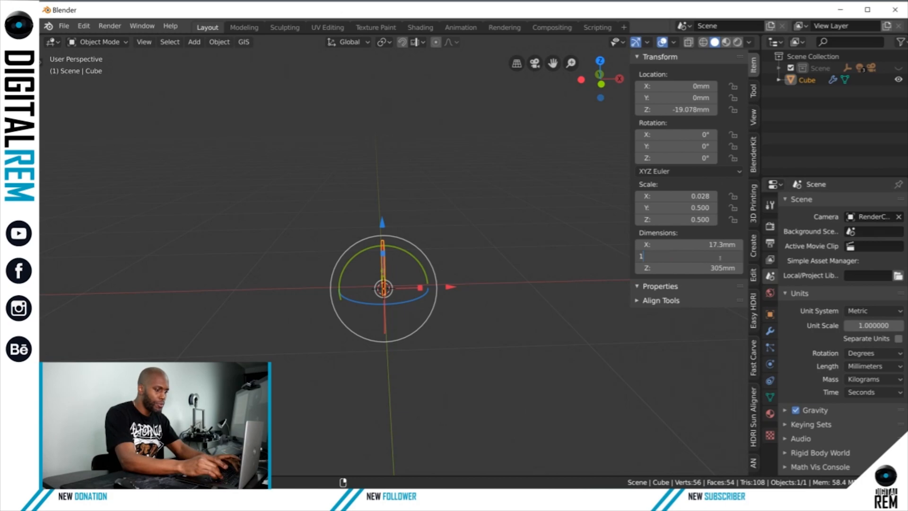
pyautogui.write('7.3')
pyautogui.press('Return')
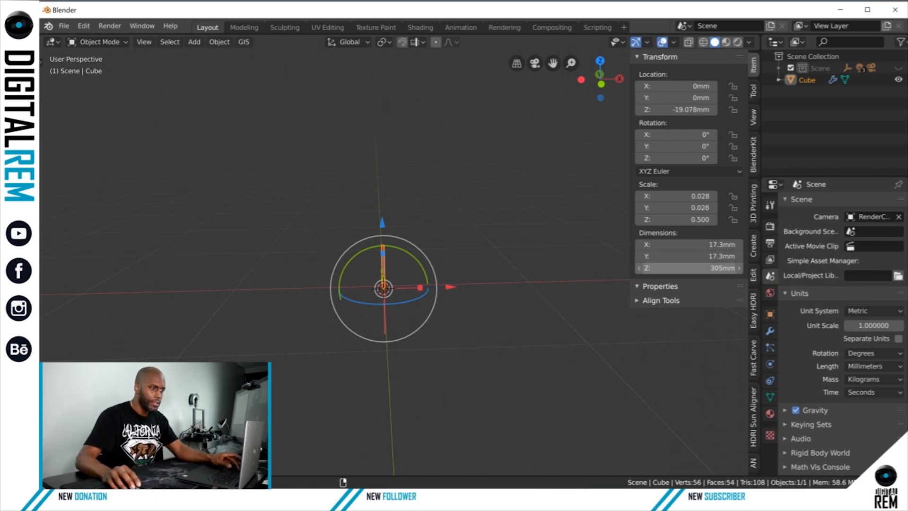
# Step: Set the object's Z dimension to 2 mm and inspect its resized shape up close
pyautogui.click(720, 268)
pyautogui.write('2')
pyautogui.press('Return')
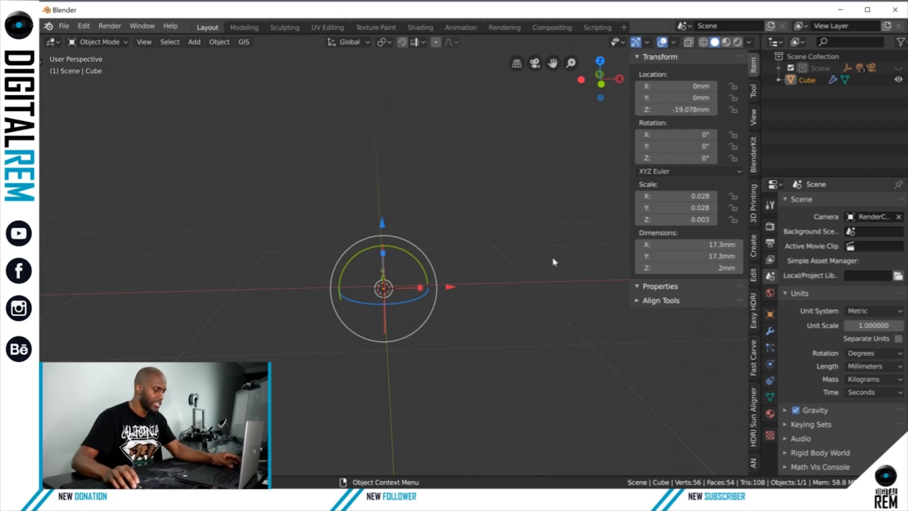
pyautogui.moveTo(476, 265); pyautogui.dragTo(446, 272, button='middle')
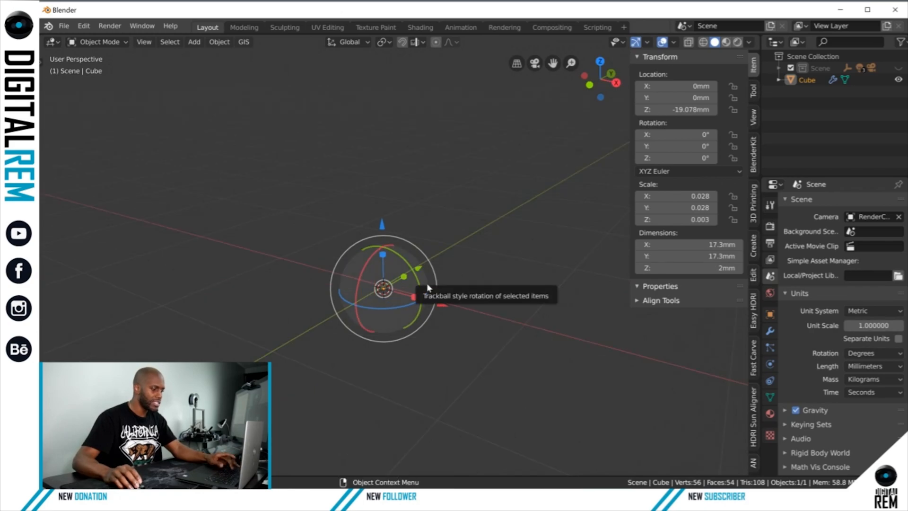
pyautogui.scroll(-6, 427, 283)
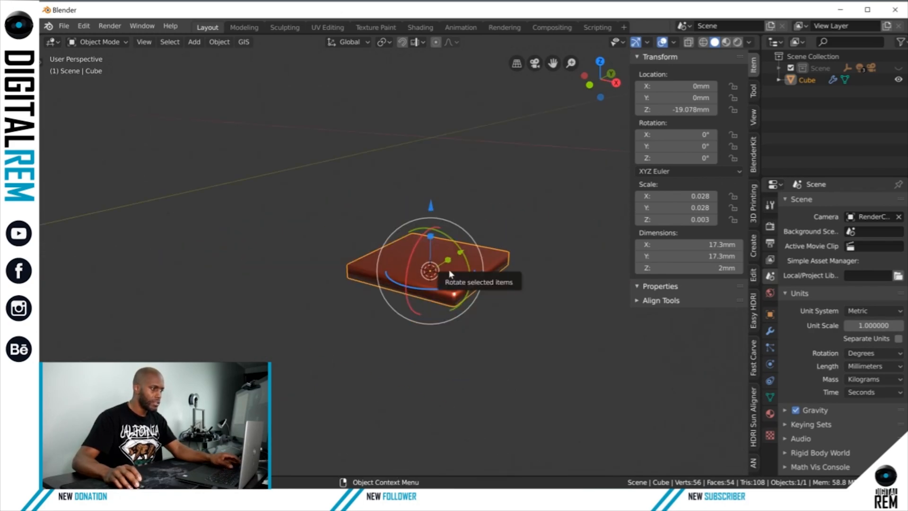
pyautogui.scroll(-2, 449, 274)
pyautogui.keyDown('shift'); pyautogui.moveTo(521, 274); pyautogui.dragTo(395, 319, button='middle'); pyautogui.keyUp('shift')
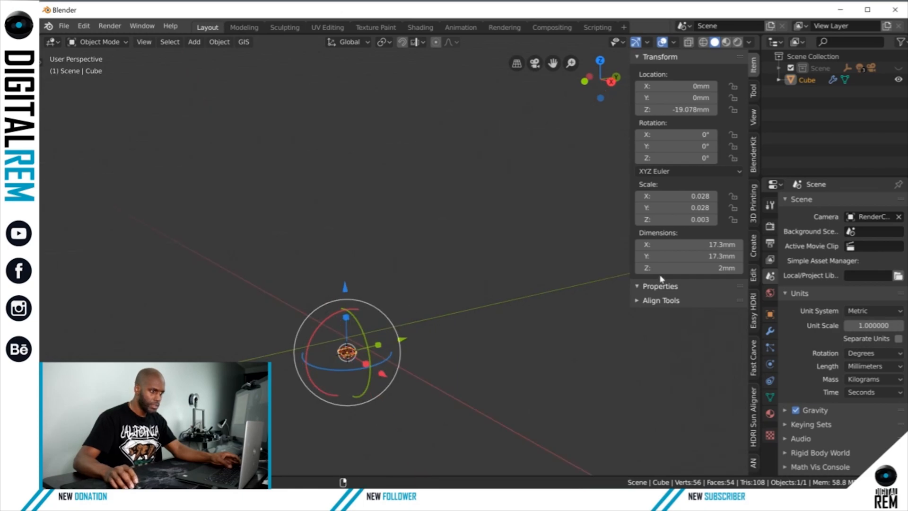
# Step: Set the cube's Z dimension to 17.3 mm
pyautogui.click(716, 267)
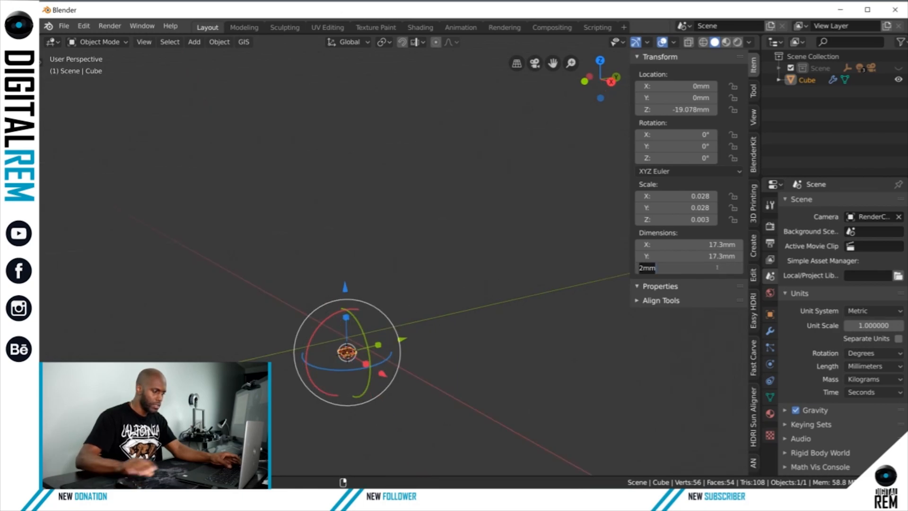
pyautogui.write('17')
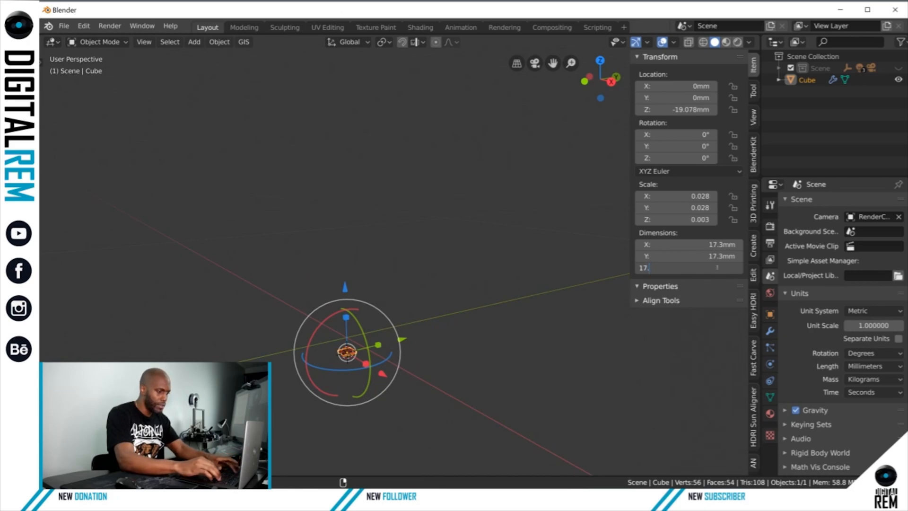
pyautogui.write('.3')
pyautogui.press('Return')
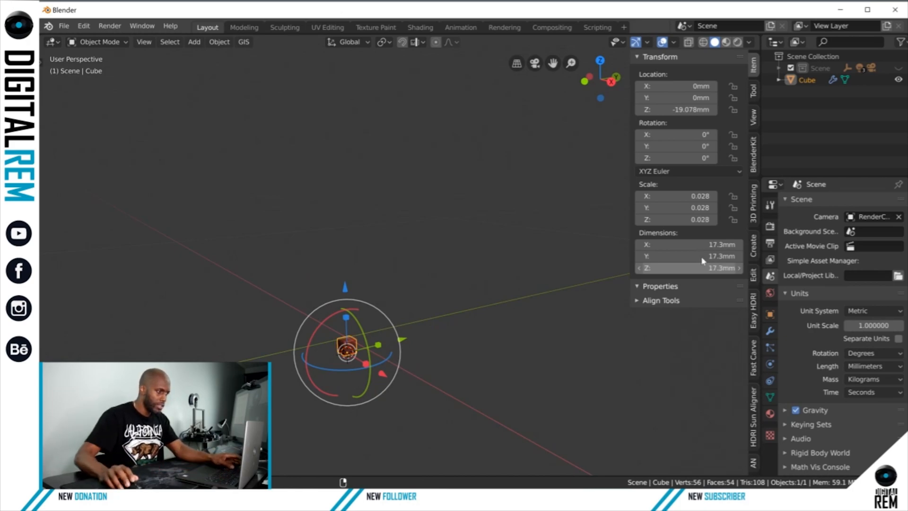
# Step: Raise the cube along the Z axis to about Z -0.8 mm and snap the 3D cursor to the world origin
pyautogui.moveTo(349, 283); pyautogui.dragTo(349, 263)
pyautogui.press('KP_1')
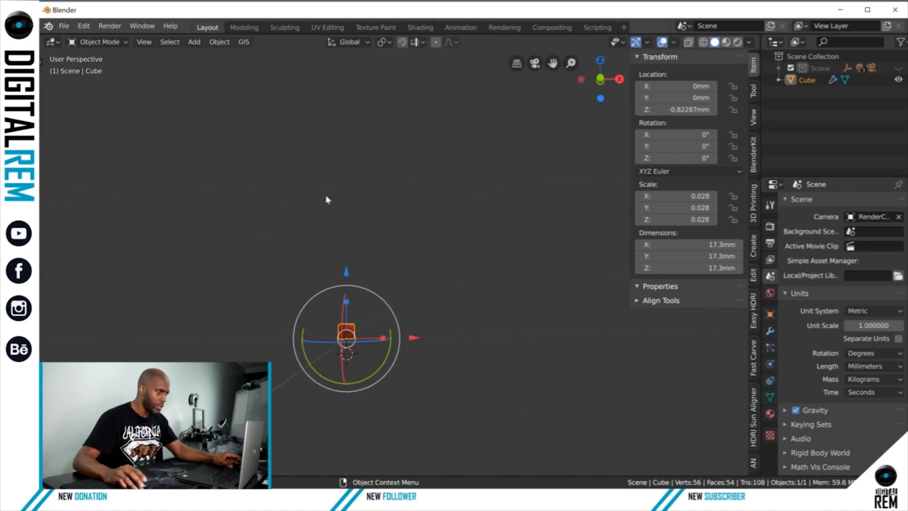
pyautogui.click(218, 42)
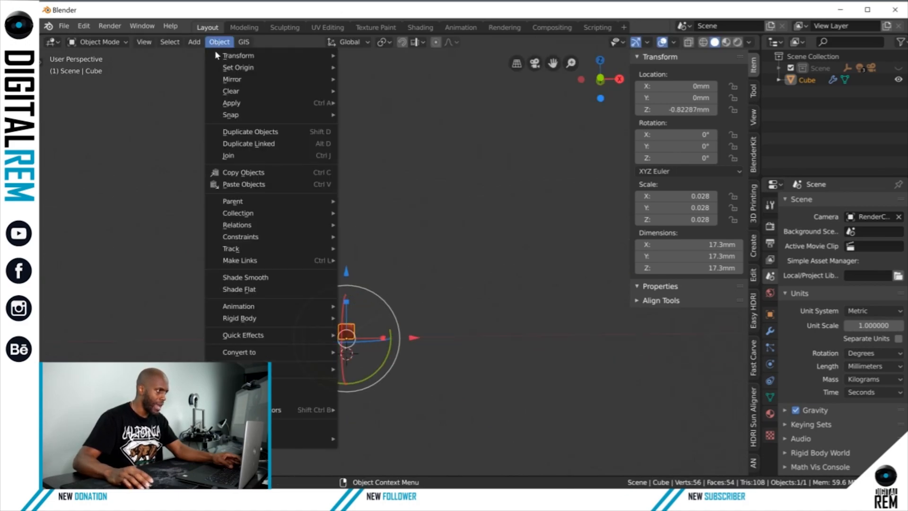
pyautogui.moveTo(330, 118)
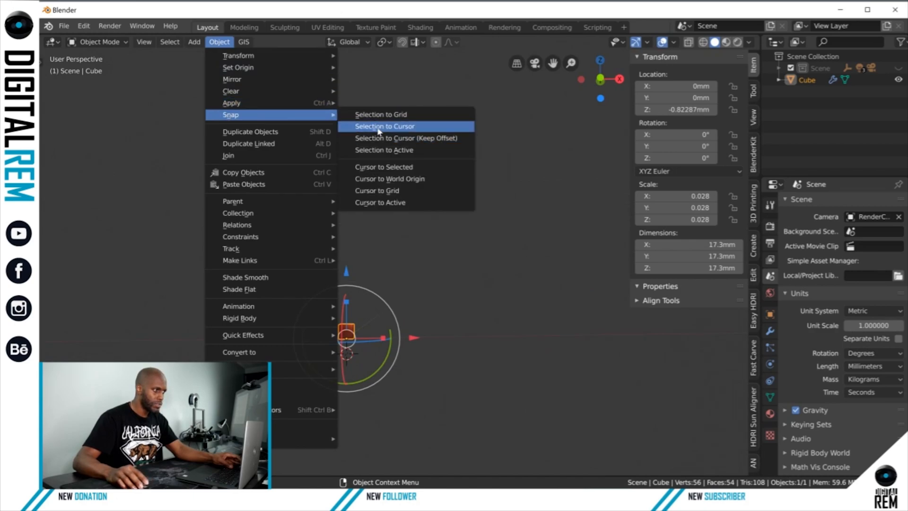
pyautogui.click(385, 179)
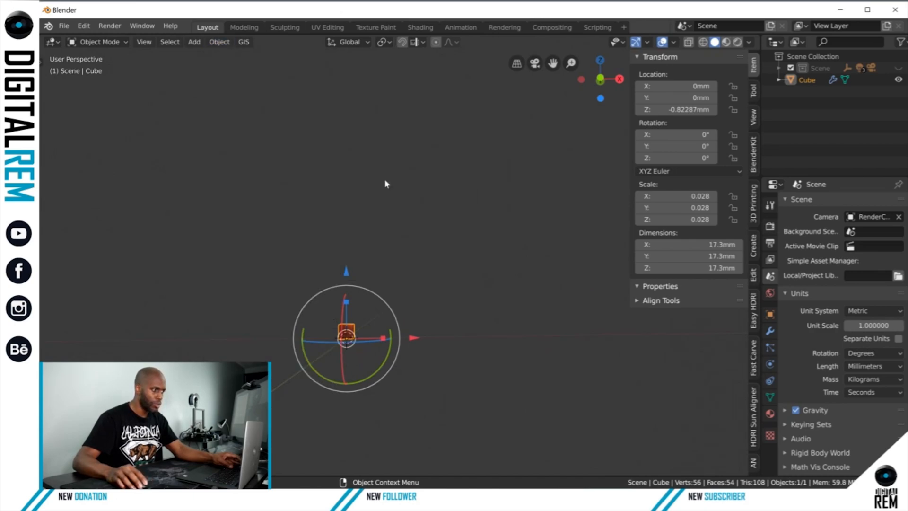
# Step: Snap the cube to the 3D cursor at the world origin
pyautogui.moveTo(392, 272); pyautogui.dragTo(361, 348, button='middle')
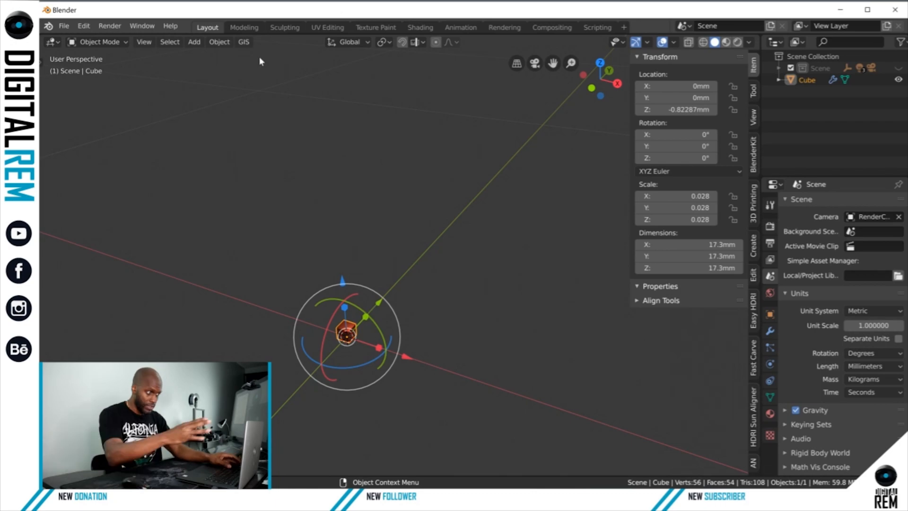
pyautogui.click(219, 41)
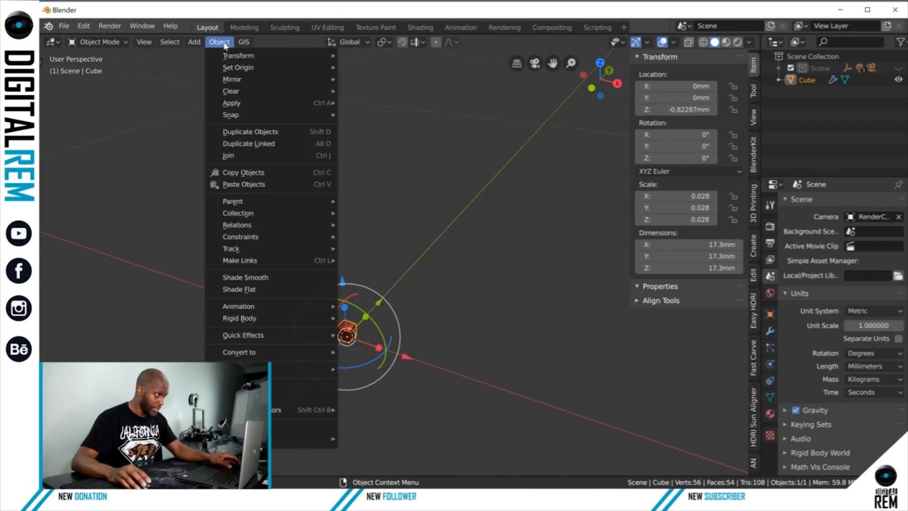
pyautogui.moveTo(276, 118)
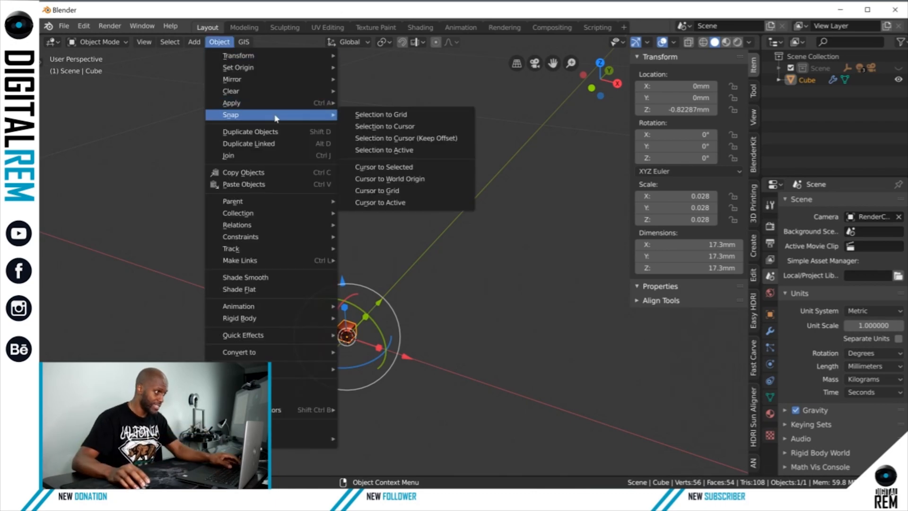
pyautogui.click(384, 126)
# Step: Move the cube along the X axis to about X 33.6 mm and inspect it up close
pyautogui.press('KP_1')
pyautogui.moveTo(378, 222); pyautogui.dragTo(404, 185, button='middle')
pyautogui.scroll(2, 384, 241)
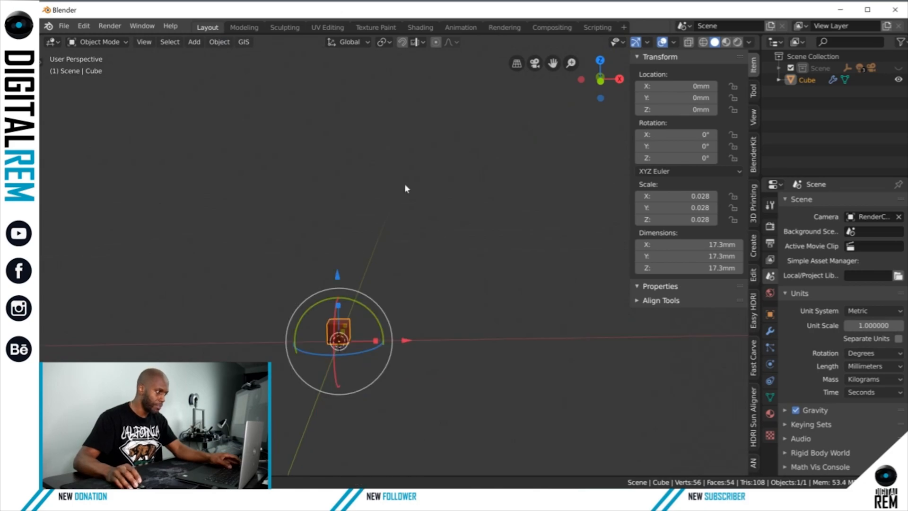
pyautogui.scroll(4, 379, 246)
pyautogui.keyDown('shift'); pyautogui.moveTo(378, 246); pyautogui.dragTo(410, 142, button='middle'); pyautogui.keyUp('shift')
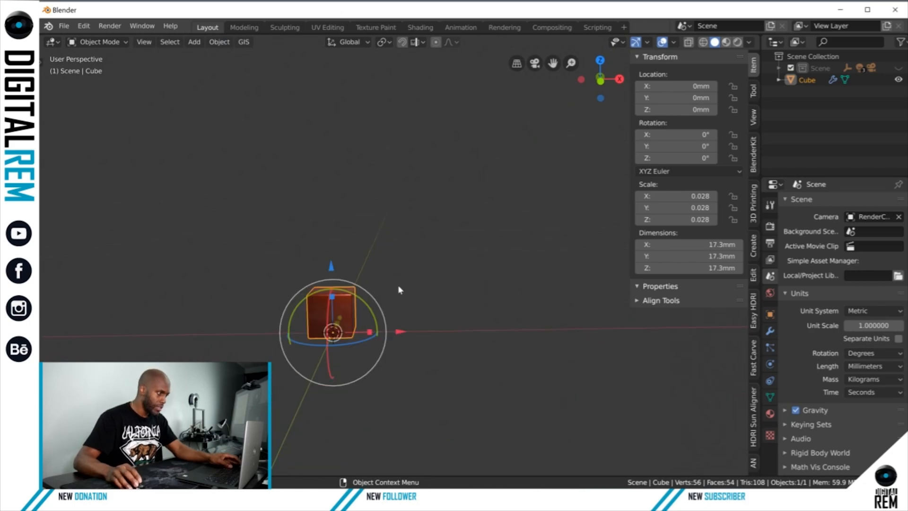
pyautogui.moveTo(401, 333); pyautogui.dragTo(566, 339)
pyautogui.moveTo(542, 347); pyautogui.dragTo(432, 362, button='middle')
pyautogui.moveTo(563, 360); pyautogui.dragTo(584, 361)
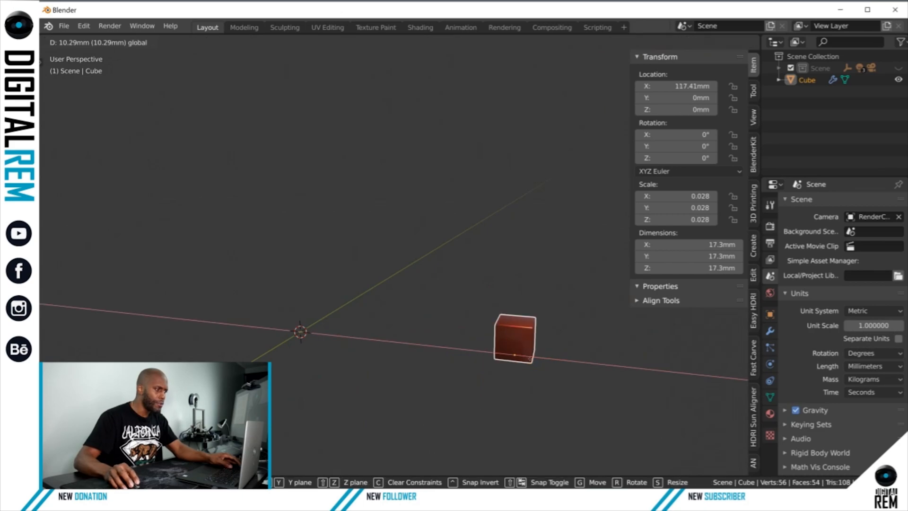
pyautogui.moveTo(436, 350); pyautogui.dragTo(381, 337)
pyautogui.scroll(5, 381, 336)
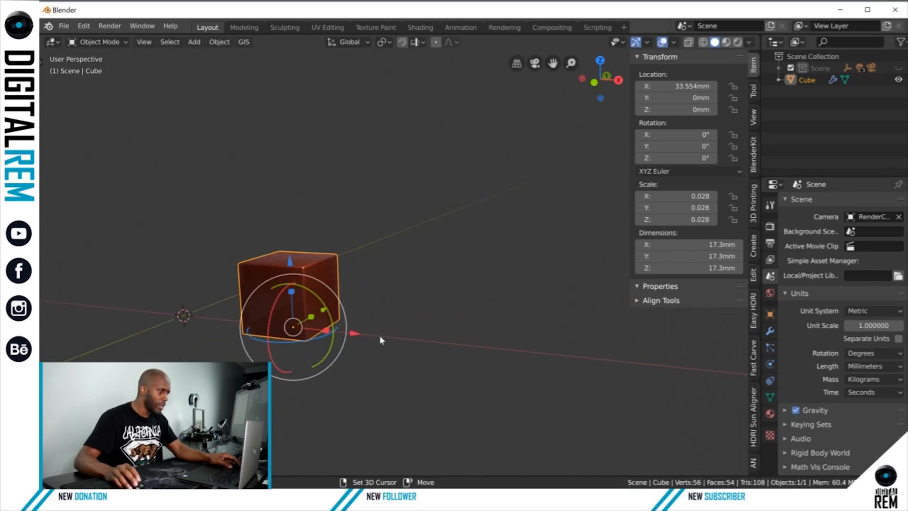
pyautogui.scroll(5, 388, 331)
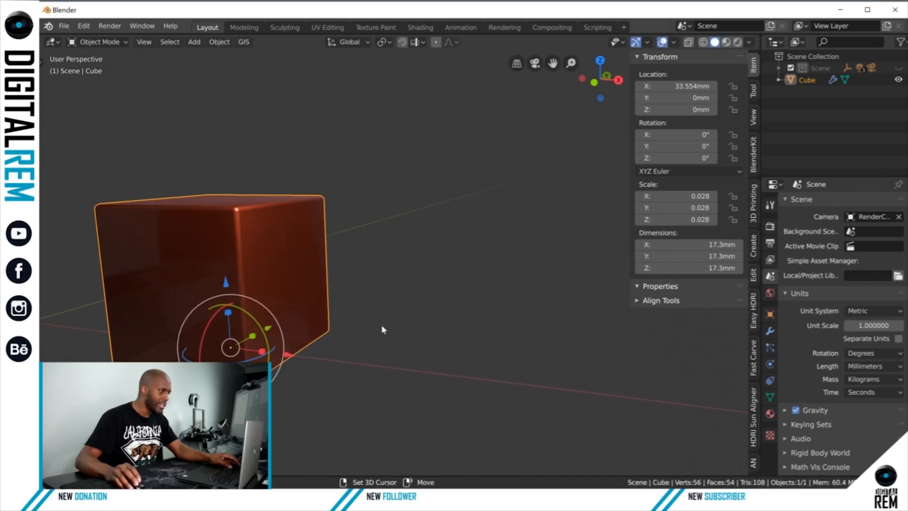
pyautogui.scroll(-5, 384, 325)
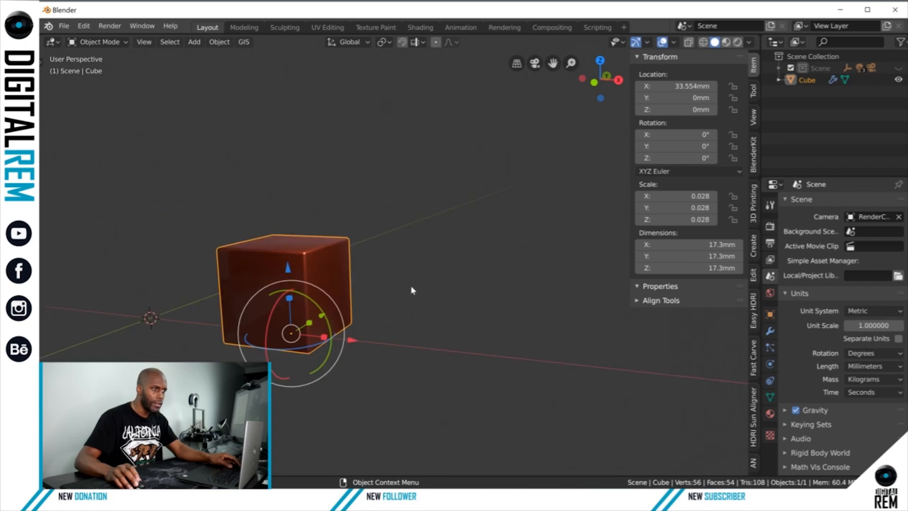
# Step: Set the 3D viewport's Clip Start to 1 mm and check the deselected cube up close
pyautogui.click(753, 118)
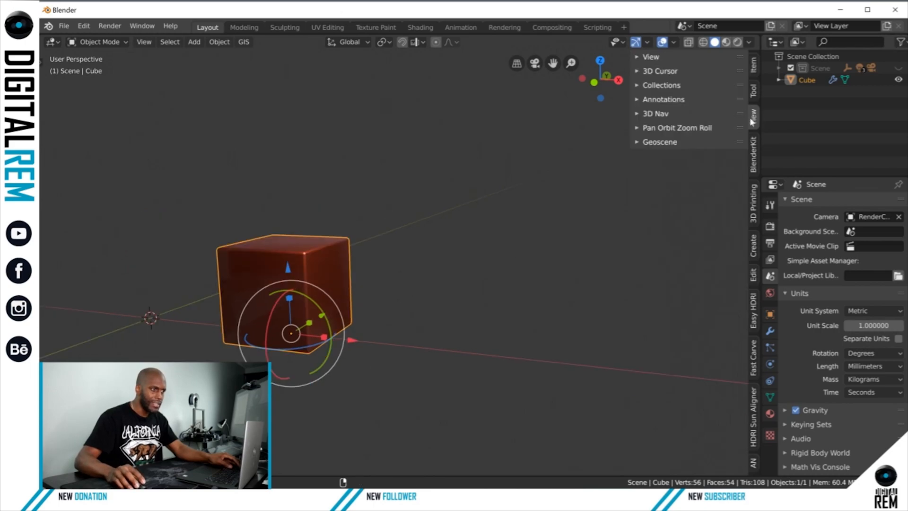
pyautogui.click(643, 57)
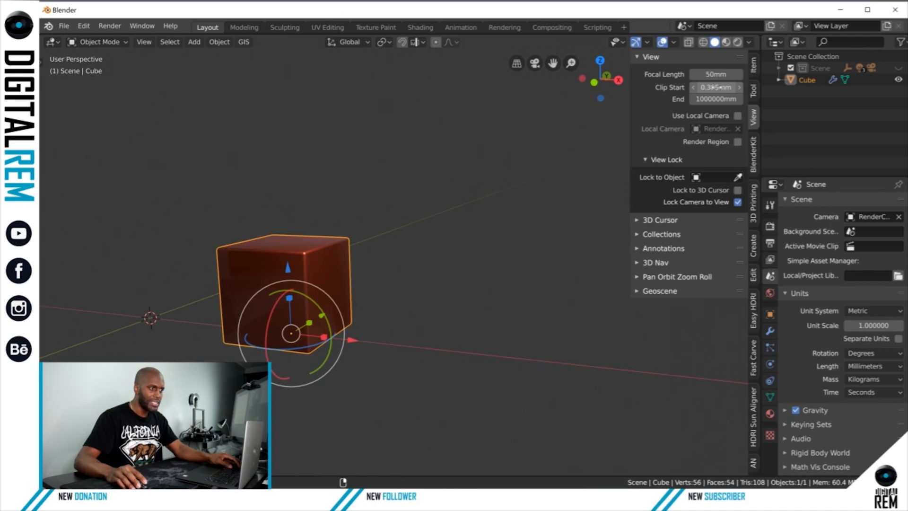
pyautogui.click(714, 87)
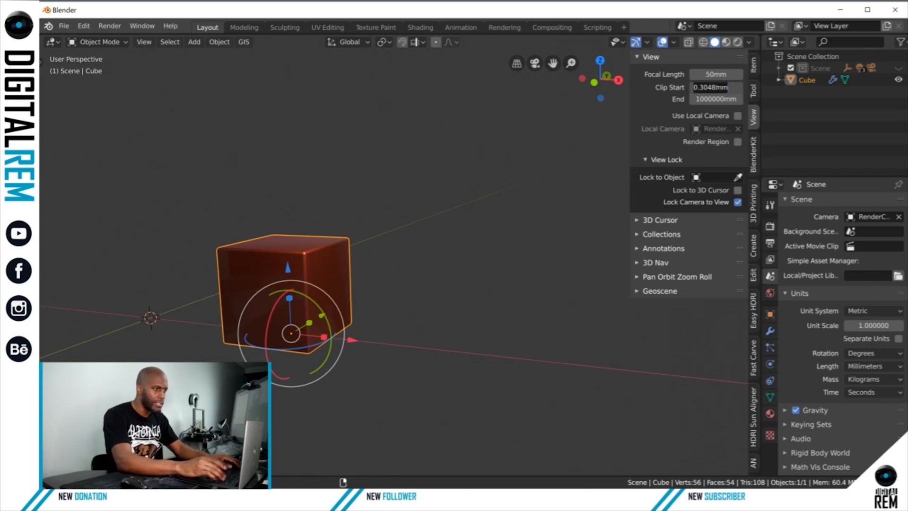
pyautogui.write('1')
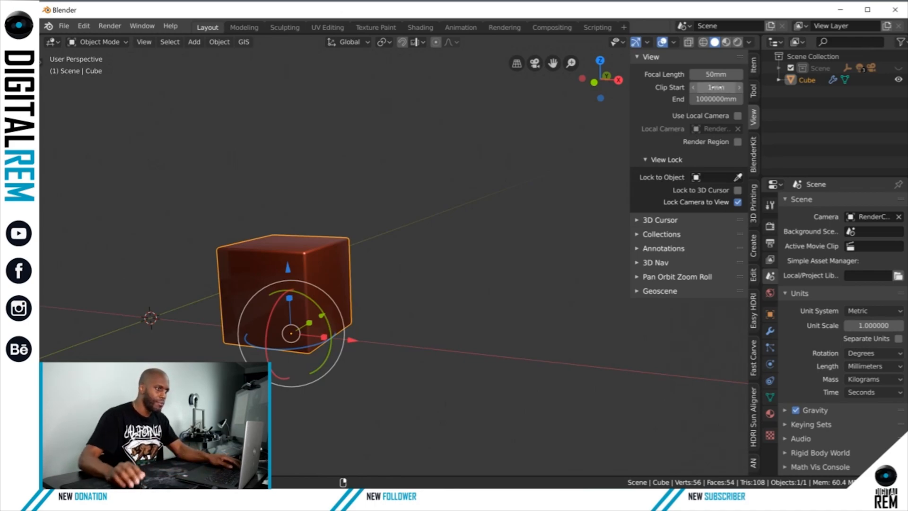
pyautogui.press('Return')
pyautogui.click(596, 137)
pyautogui.scroll(5, 457, 217)
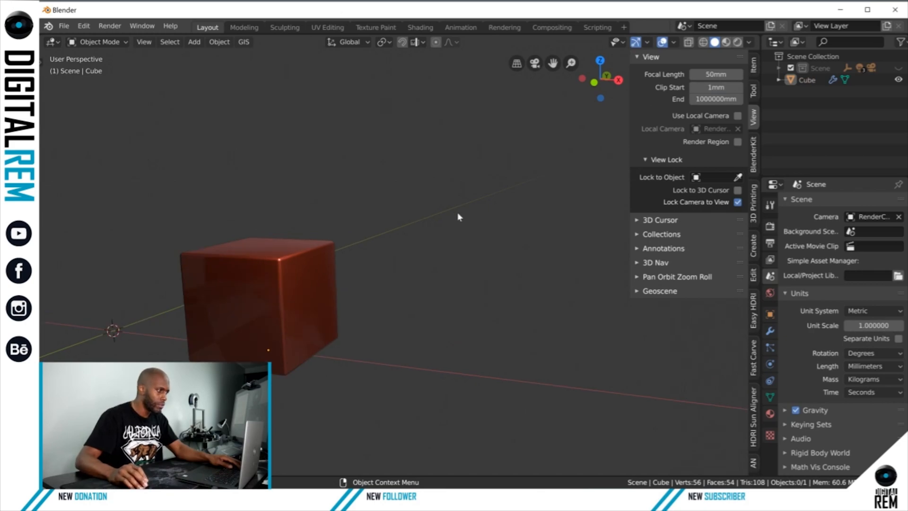
# Step: Set the viewport's Clip Start to 100 mm and check how the cube is clipped at different distances
pyautogui.click(716, 87)
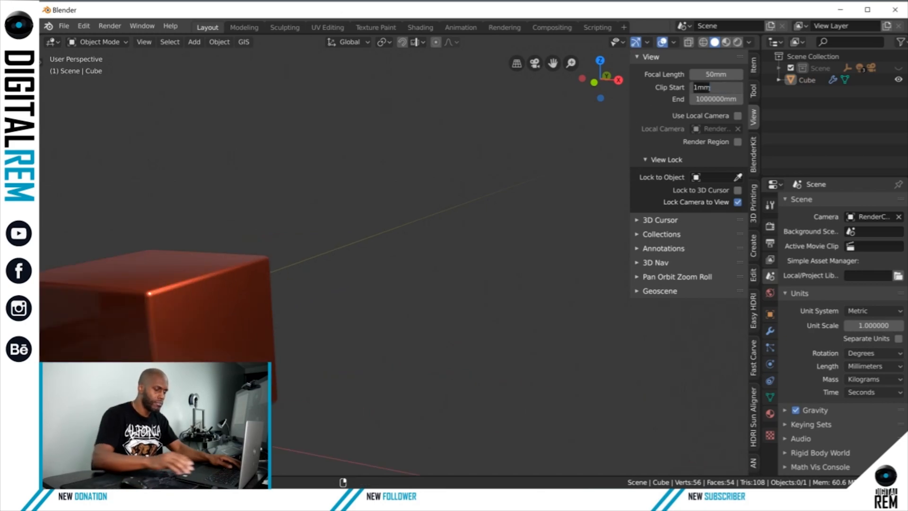
pyautogui.write('100')
pyautogui.press('Return')
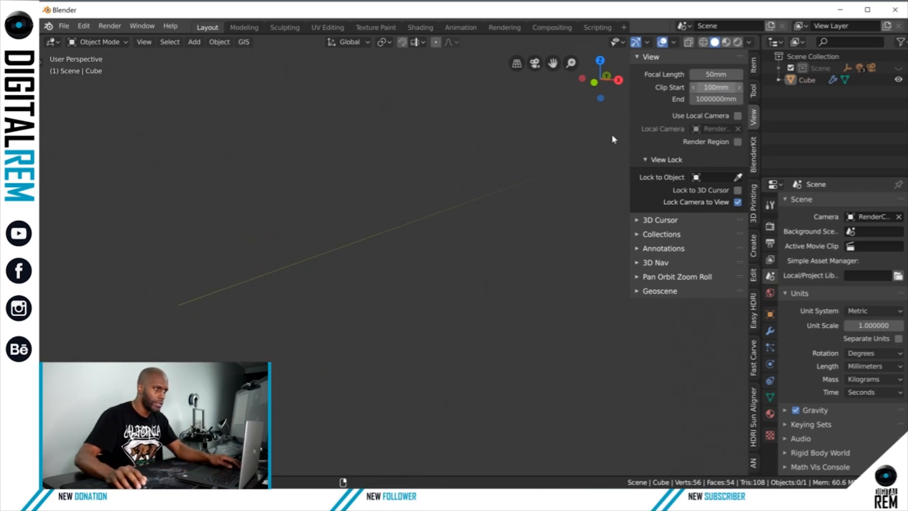
pyautogui.scroll(-5, 377, 276)
pyautogui.scroll(3, 380, 272)
pyautogui.scroll(-1, 379, 270)
pyautogui.keyDown('shift'); pyautogui.moveTo(426, 259); pyautogui.dragTo(556, 235, button='middle'); pyautogui.keyUp('shift')
pyautogui.scroll(1, 486, 258)
pyautogui.scroll(-1, 487, 258)
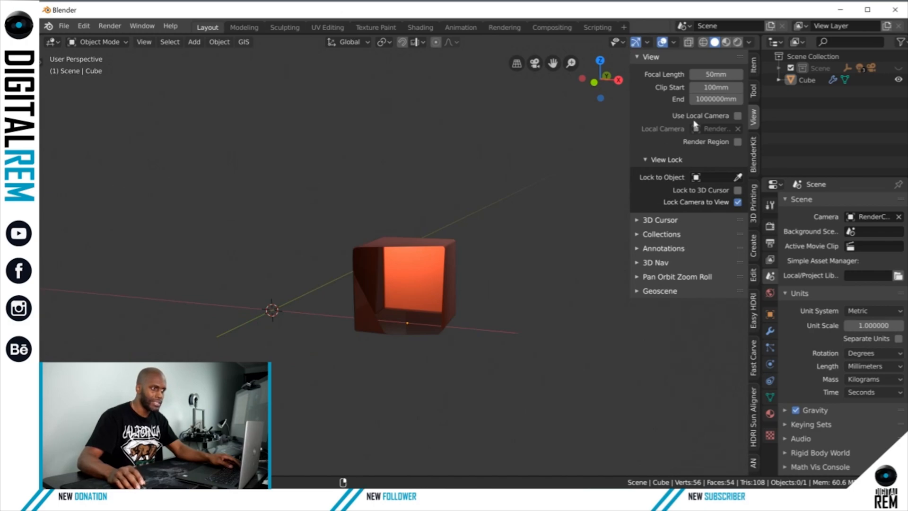
# Step: Set the viewport's clipping End to 10000 mm
pyautogui.click(716, 99)
pyautogui.write('10')
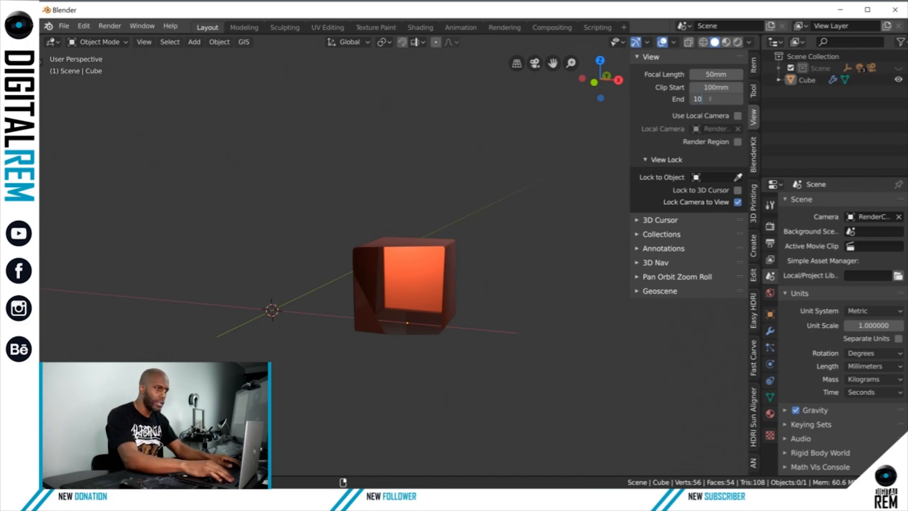
pyautogui.write('000')
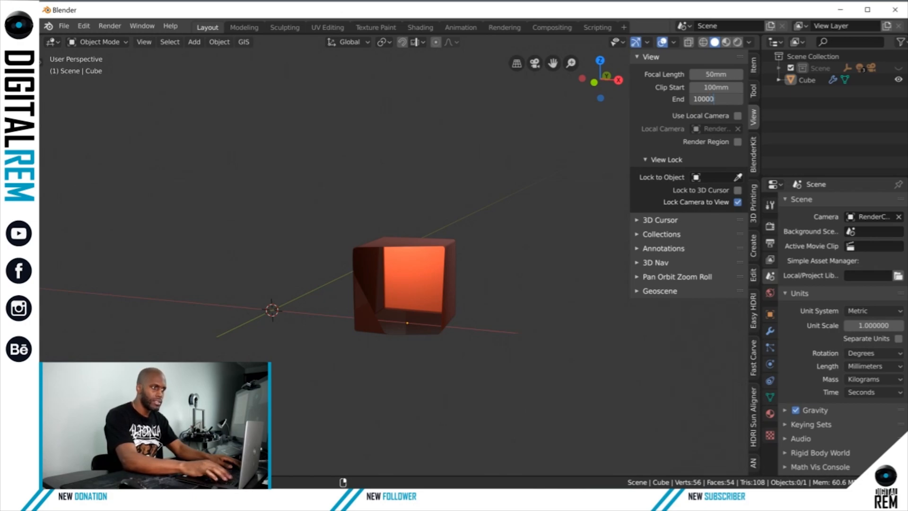
pyautogui.press('Return')
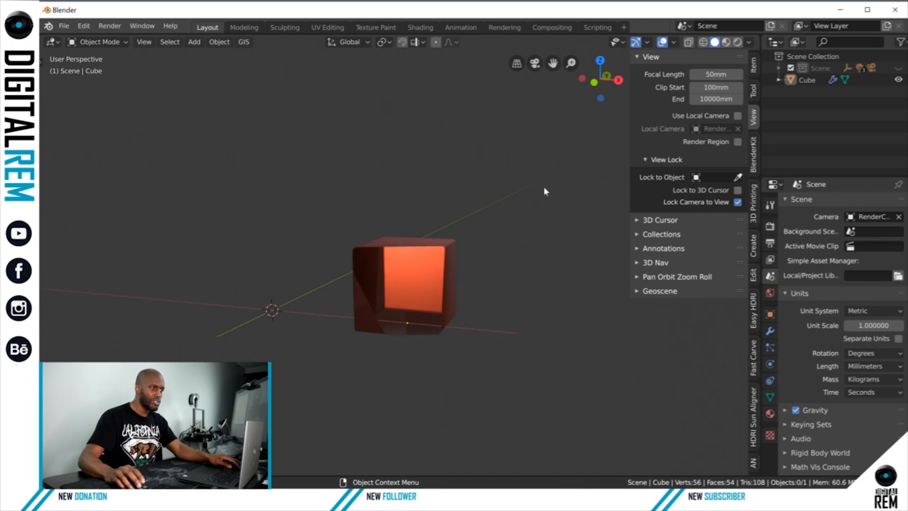
# Step: Set the viewport's Clip Start to 0.01 mm and check the cube's display up close
pyautogui.click(704, 87)
pyautogui.press('BackSpace')
pyautogui.write('0.01')
pyautogui.press('Return')
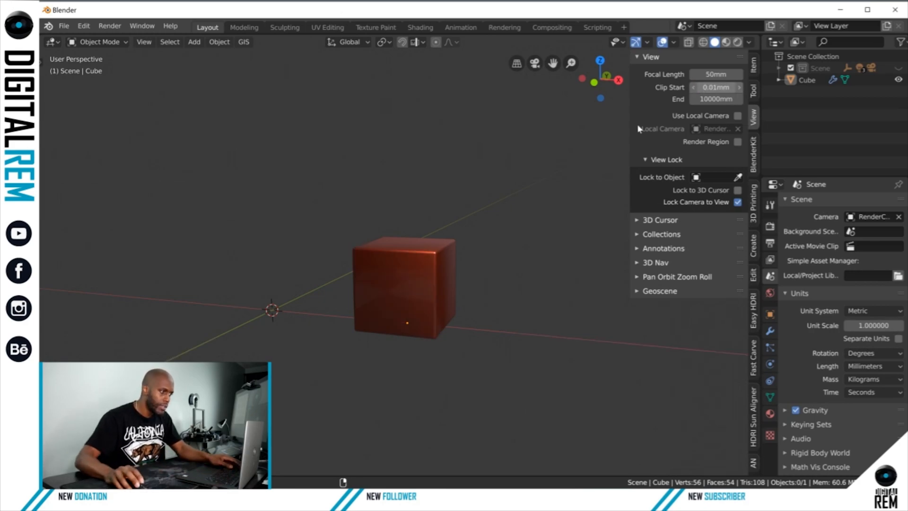
pyautogui.scroll(5, 471, 263)
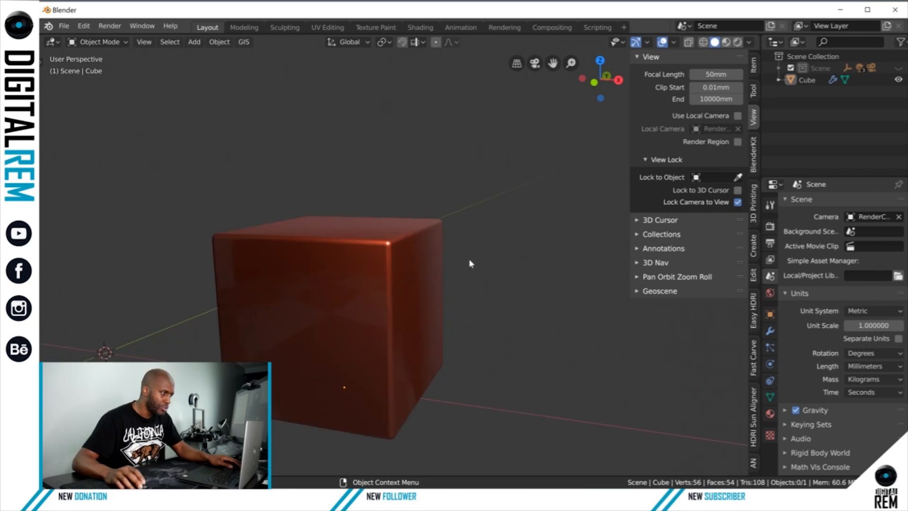
pyautogui.scroll(4, 467, 262)
pyautogui.moveTo(534, 257); pyautogui.dragTo(373, 268, button='middle')
pyautogui.scroll(-4, 533, 264)
pyautogui.scroll(-2, 406, 259)
# Step: Select the cube, move it farther along the X axis to about X 60.6 mm, and show its transform values
pyautogui.click(373, 271)
pyautogui.moveTo(427, 274); pyautogui.dragTo(415, 303, button='middle')
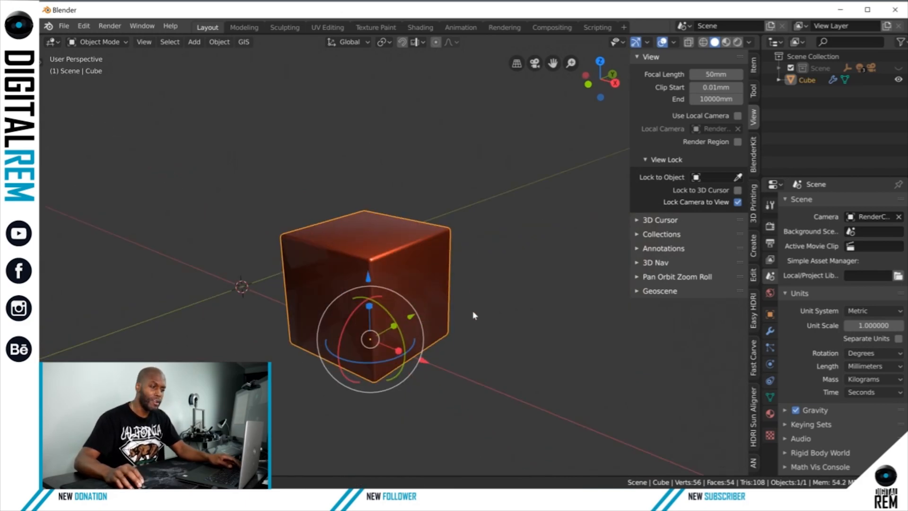
pyautogui.moveTo(474, 316); pyautogui.dragTo(440, 349, button='middle')
pyautogui.moveTo(431, 354); pyautogui.dragTo(483, 351)
pyautogui.scroll(-1, 433, 314)
pyautogui.keyDown('shift'); pyautogui.moveTo(442, 313); pyautogui.dragTo(422, 319, button='middle'); pyautogui.keyUp('shift')
pyautogui.moveTo(536, 309)
pyautogui.mouseDown(button='middle')
pyautogui.moveTo(559, 305)
pyautogui.moveTo(536, 315)
pyautogui.moveTo(518, 309)
pyautogui.mouseUp(button='middle')
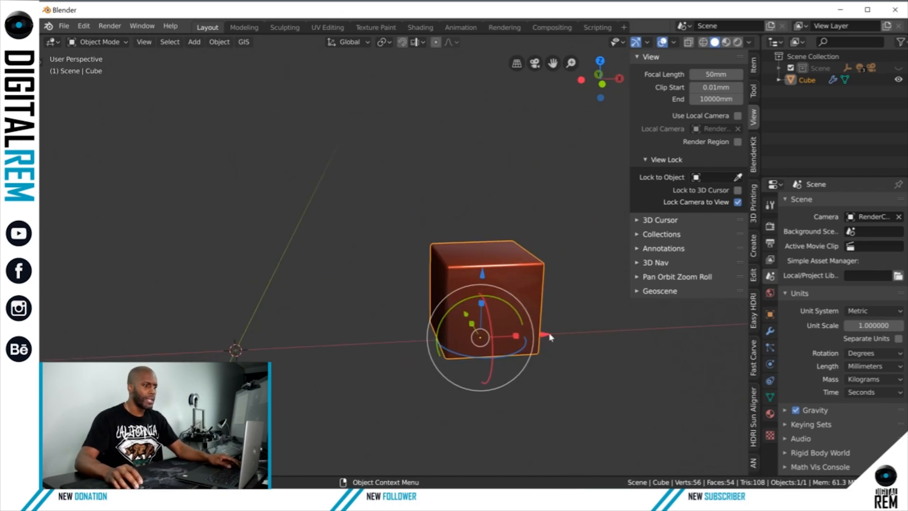
pyautogui.moveTo(559, 327); pyautogui.dragTo(559, 327)
pyautogui.scroll(-1, 559, 327)
pyautogui.keyDown('shift'); pyautogui.moveTo(496, 304); pyautogui.dragTo(475, 297, button='middle'); pyautogui.keyUp('shift')
pyautogui.scroll(-1, 447, 289)
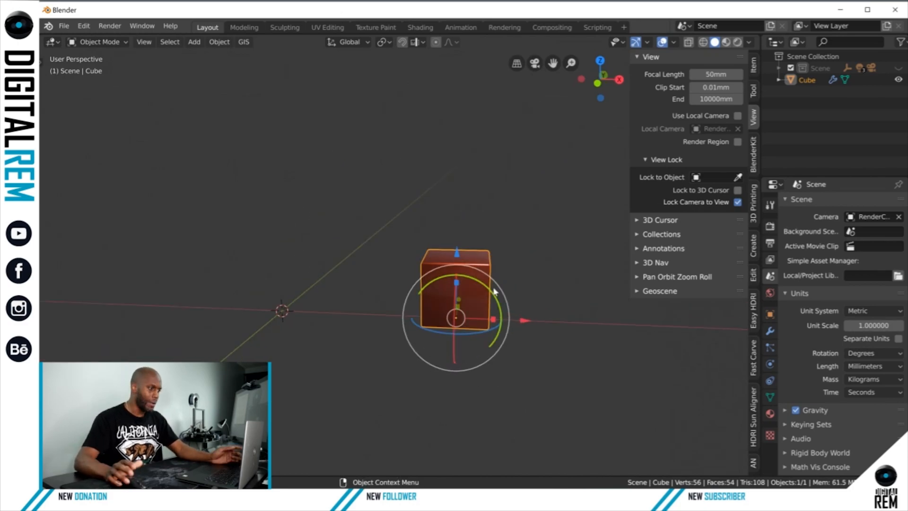
pyautogui.moveTo(539, 320); pyautogui.dragTo(579, 321)
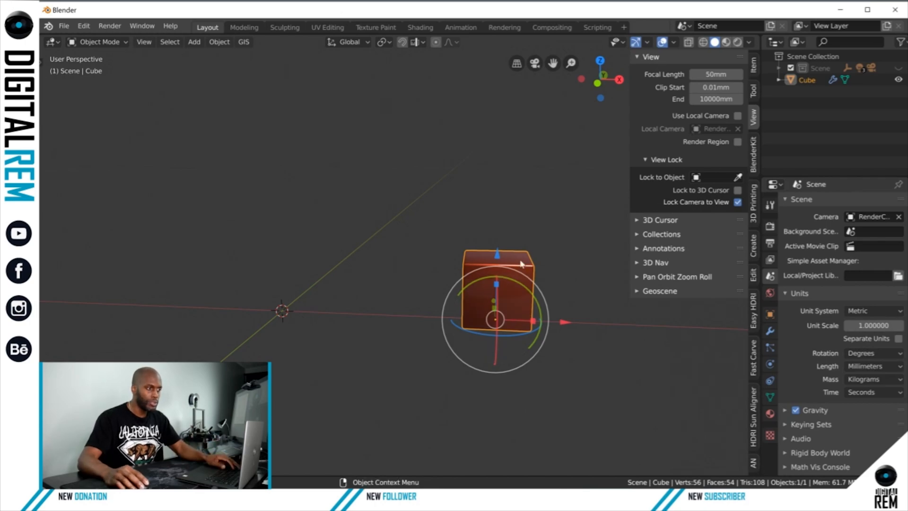
pyautogui.click(755, 69)
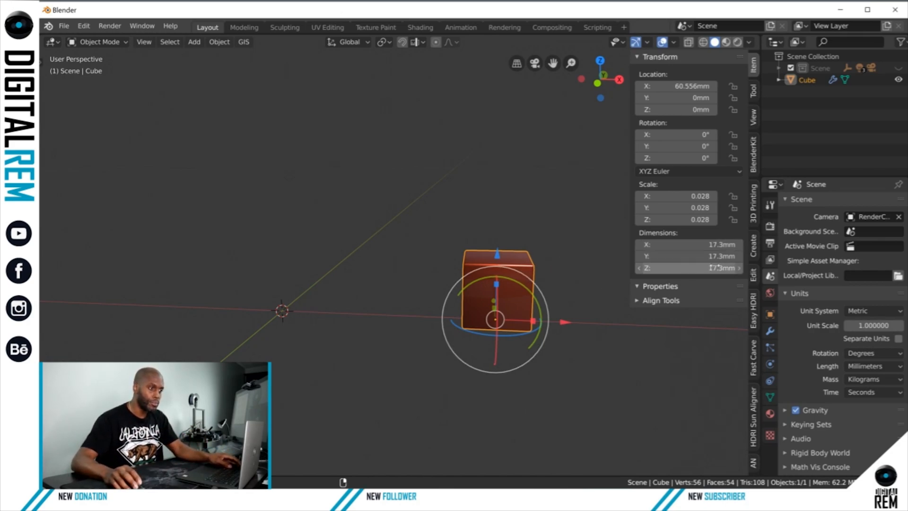
pyautogui.keyDown('shift'); pyautogui.moveTo(548, 258); pyautogui.dragTo(545, 264, button='middle'); pyautogui.keyUp('shift')
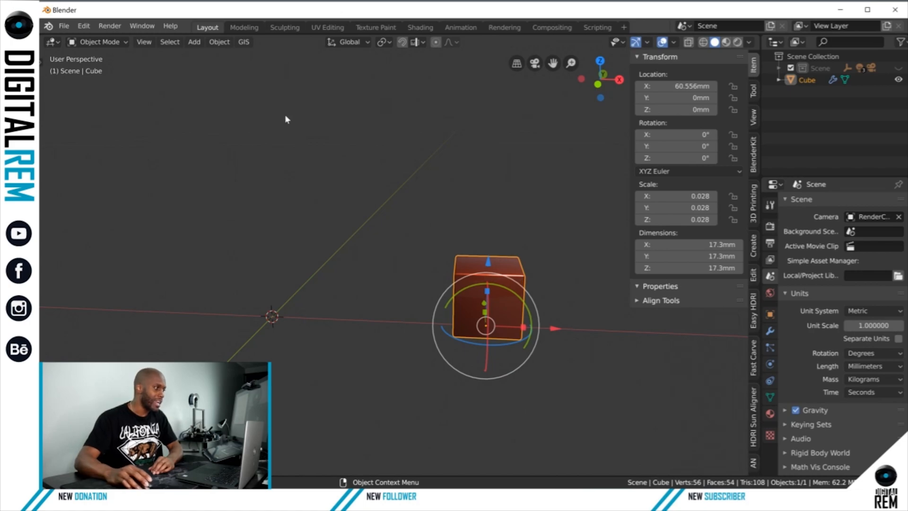
# Step: Apply all of the cube's transforms to deltas
pyautogui.click(221, 43)
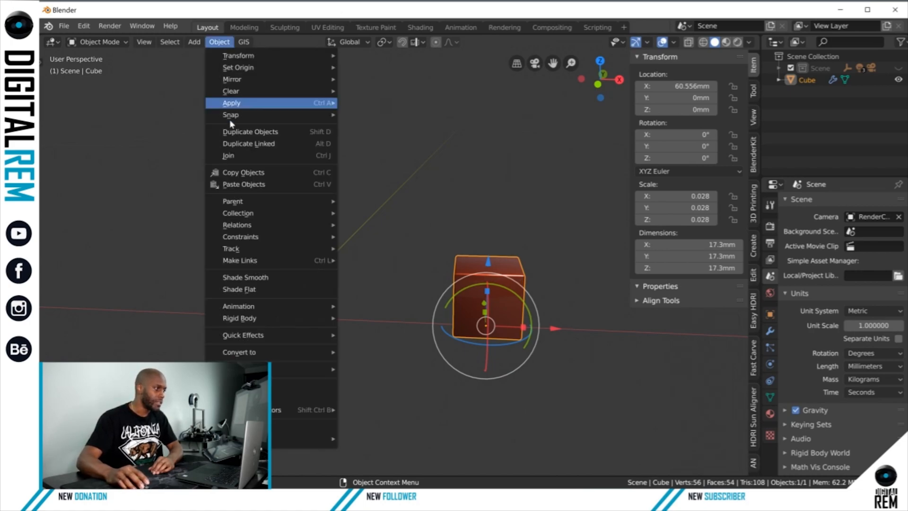
pyautogui.moveTo(250, 108)
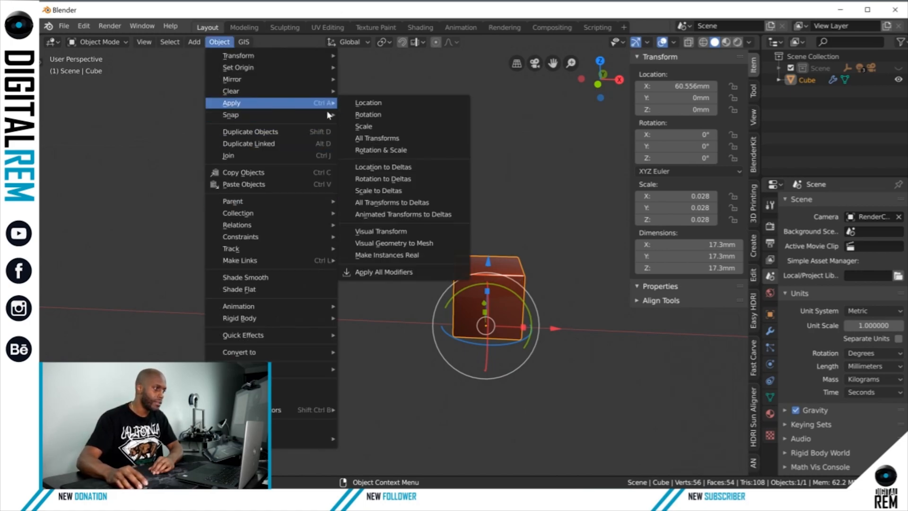
pyautogui.click(390, 204)
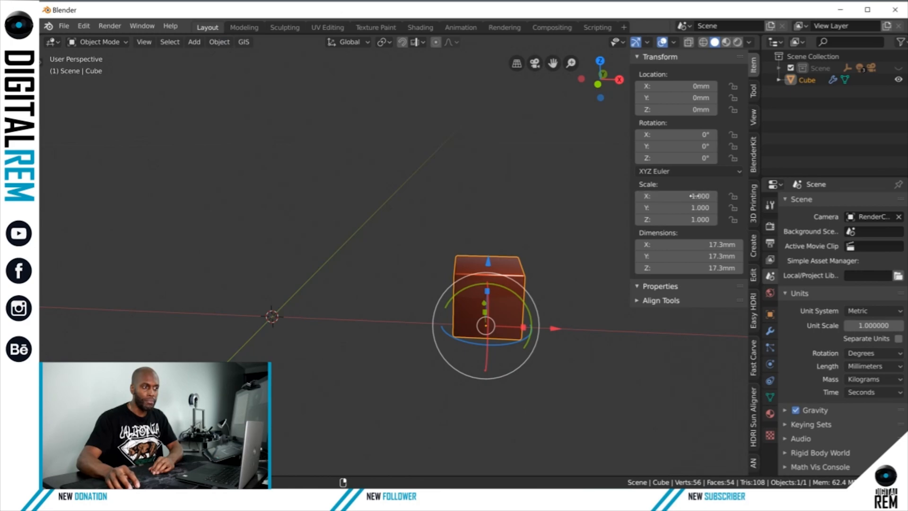
pyautogui.moveTo(698, 196)
pyautogui.mouseDown()
pyautogui.moveTo(721, 197)
pyautogui.moveTo(701, 196)
pyautogui.mouseUp()
pyautogui.hotkey('ctrl', 'z')
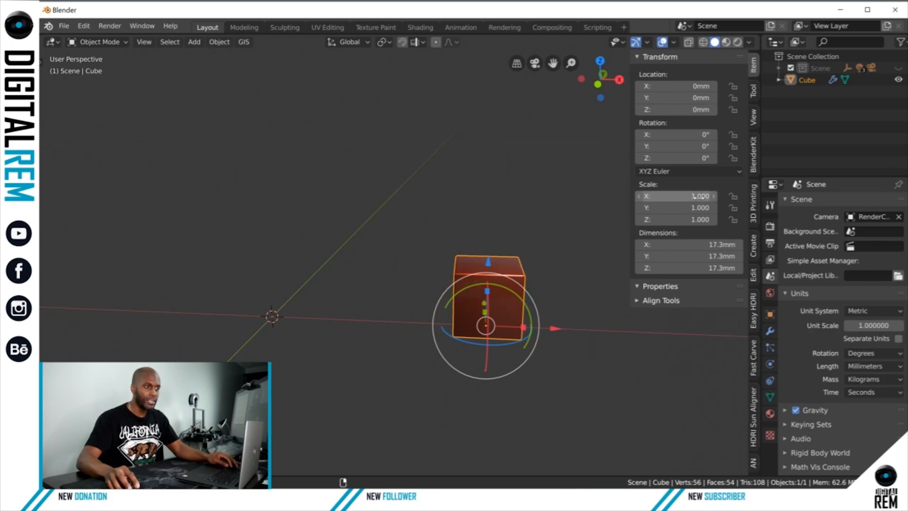
# Step: Move the cube along the X axis to about X 21.8 mm
pyautogui.moveTo(568, 231); pyautogui.dragTo(497, 235, button='middle')
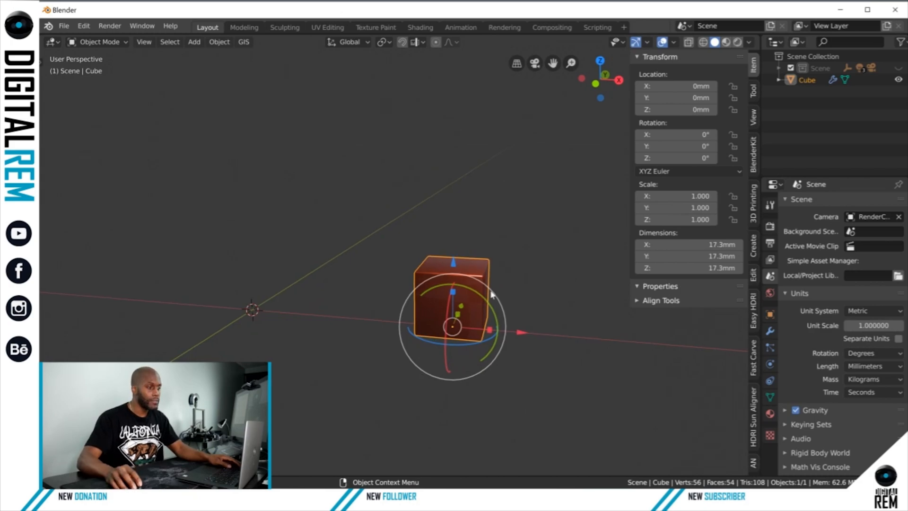
pyautogui.moveTo(526, 332); pyautogui.dragTo(571, 336)
pyautogui.moveTo(532, 301); pyautogui.dragTo(506, 322, button='middle')
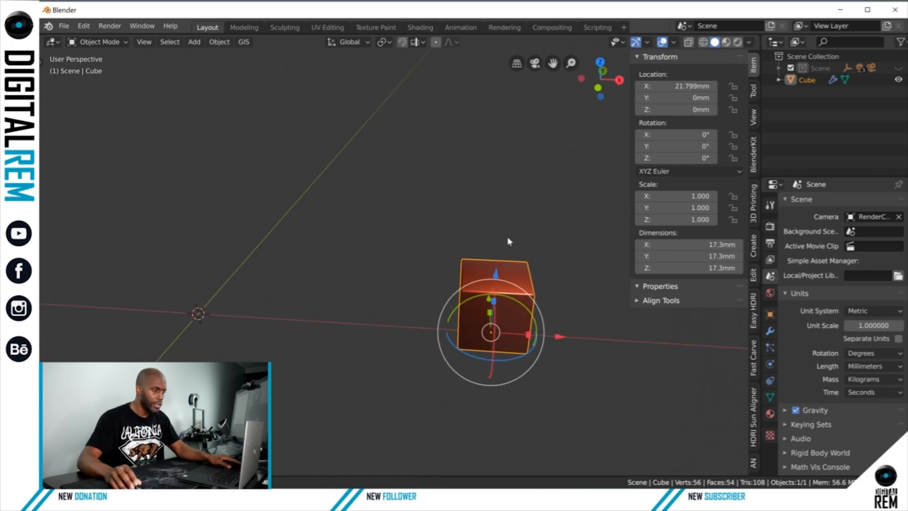
# Step: Make the top-level Scene Collection active and add a mesh circle at the 3D cursor
pyautogui.keyDown('shift'); pyautogui.moveTo(508, 242); pyautogui.dragTo(489, 243, button='middle'); pyautogui.keyUp('shift')
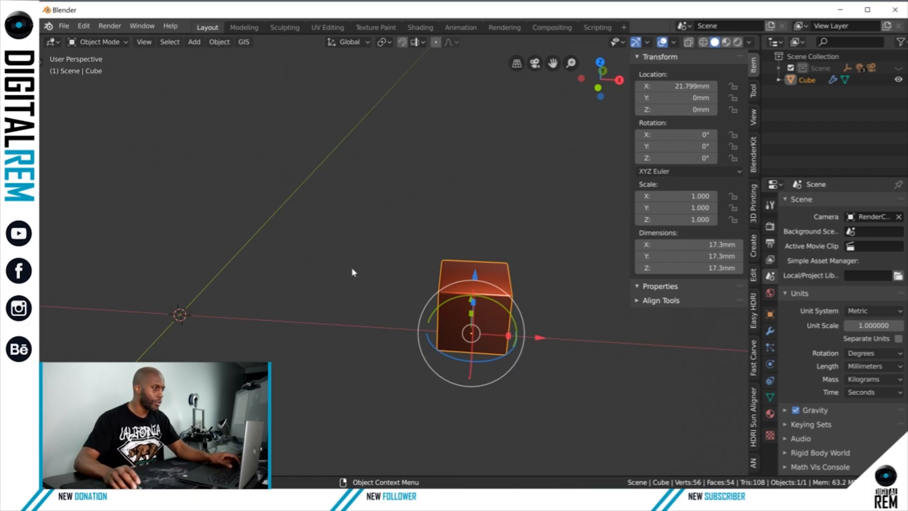
pyautogui.moveTo(353, 271); pyautogui.dragTo(373, 271, button='middle')
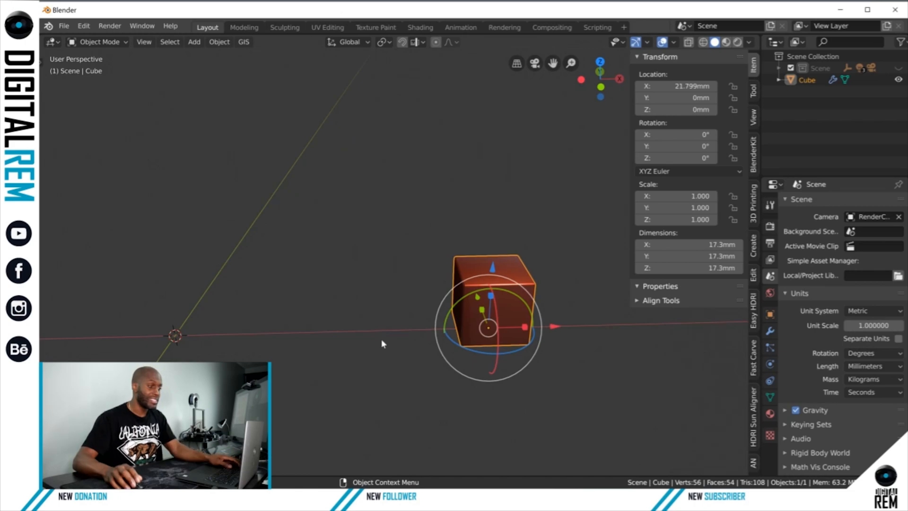
pyautogui.keyDown('shift'); pyautogui.moveTo(480, 300); pyautogui.dragTo(518, 307, button='middle'); pyautogui.keyUp('shift')
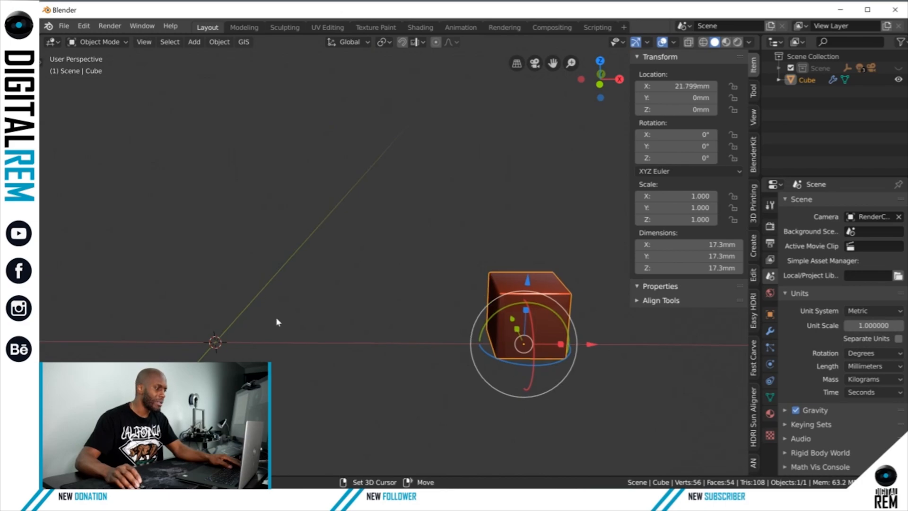
pyautogui.keyDown('shift'); pyautogui.moveTo(276, 318); pyautogui.dragTo(365, 320, button='middle'); pyautogui.keyUp('shift')
pyautogui.keyDown('shift'); pyautogui.moveTo(304, 328); pyautogui.dragTo(337, 316, button='middle'); pyautogui.keyUp('shift')
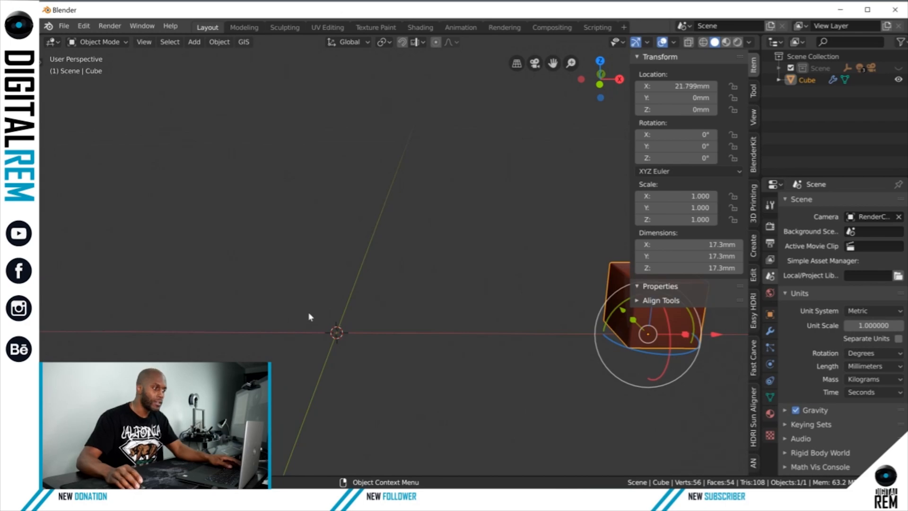
pyautogui.hotkey('ctrl', 'z')
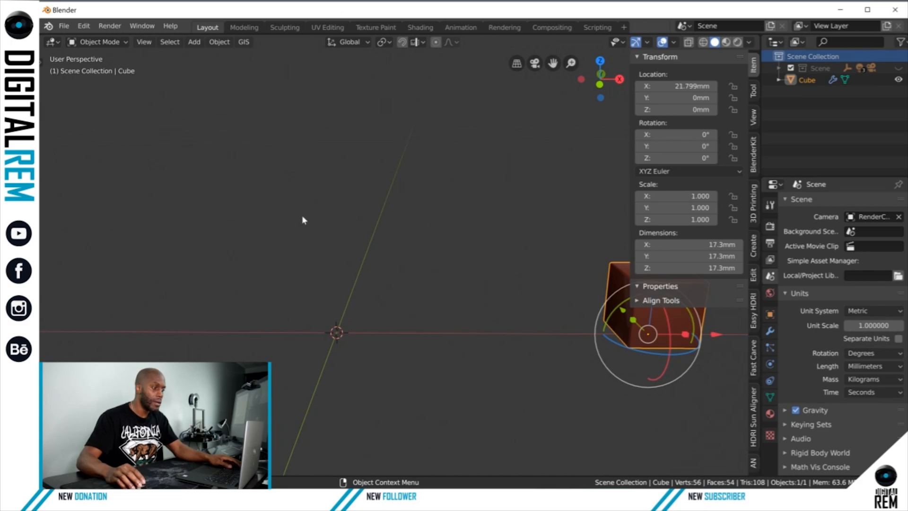
pyautogui.click(194, 42)
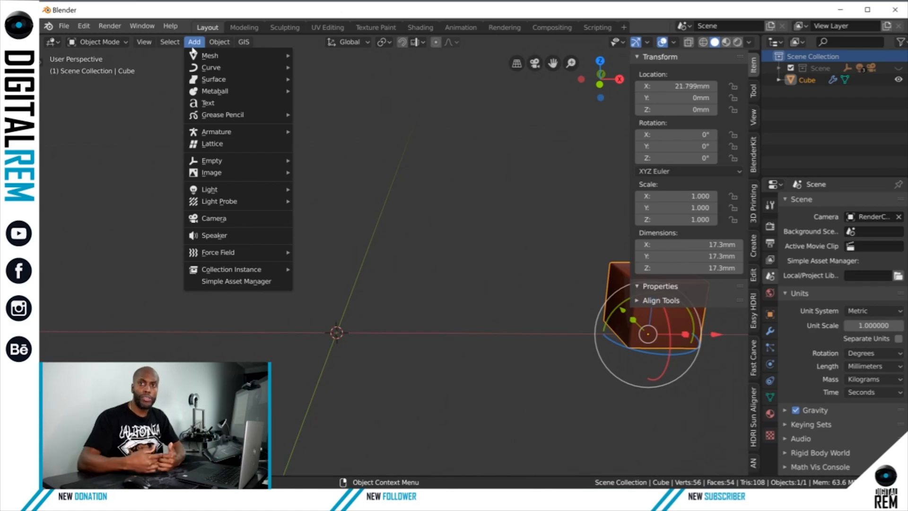
pyautogui.moveTo(202, 59)
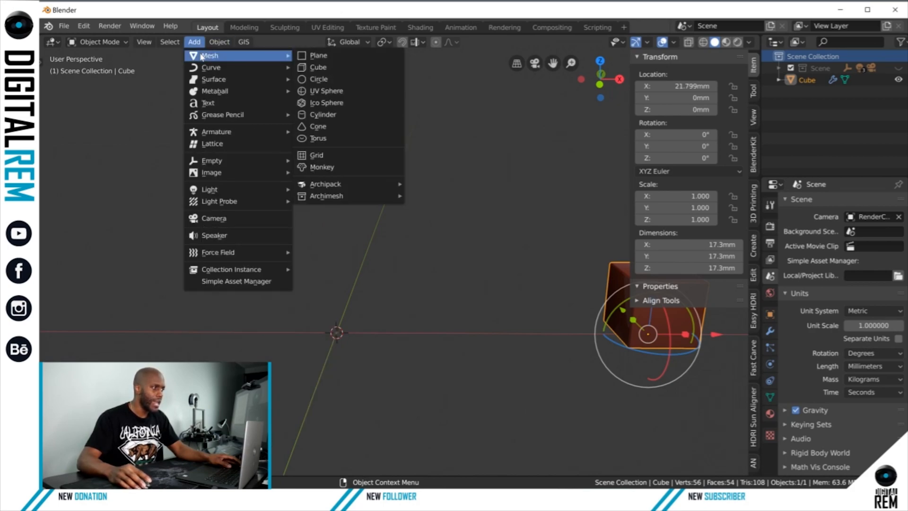
pyautogui.click(318, 79)
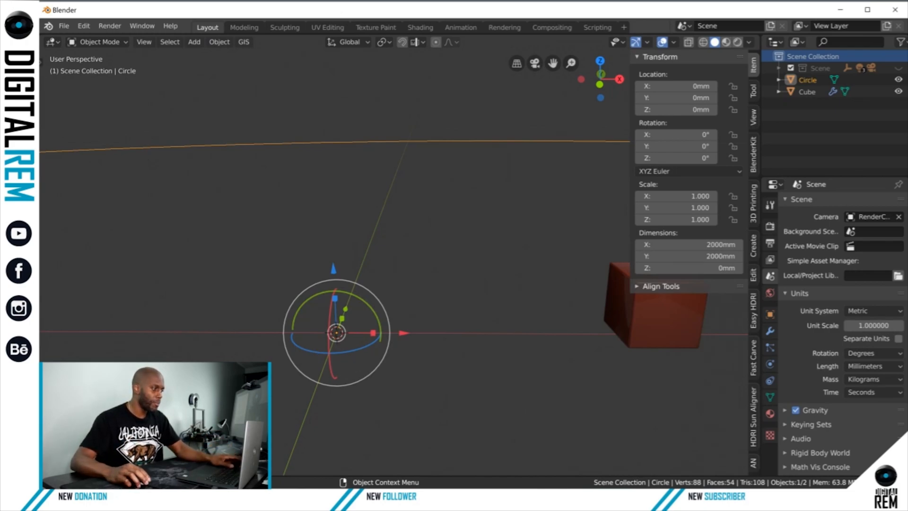
# Step: Set the new circle's radius to 8.65 mm in its creation settings
pyautogui.click(71, 466)
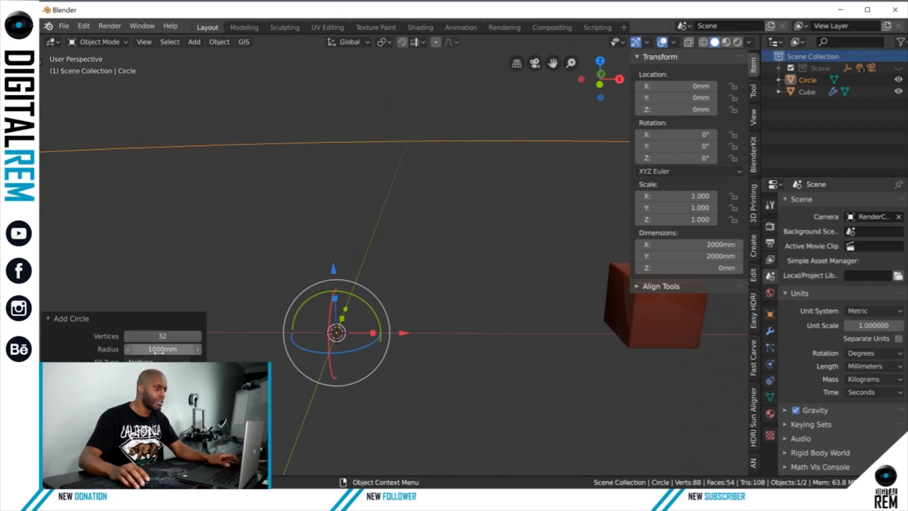
pyautogui.click(158, 349)
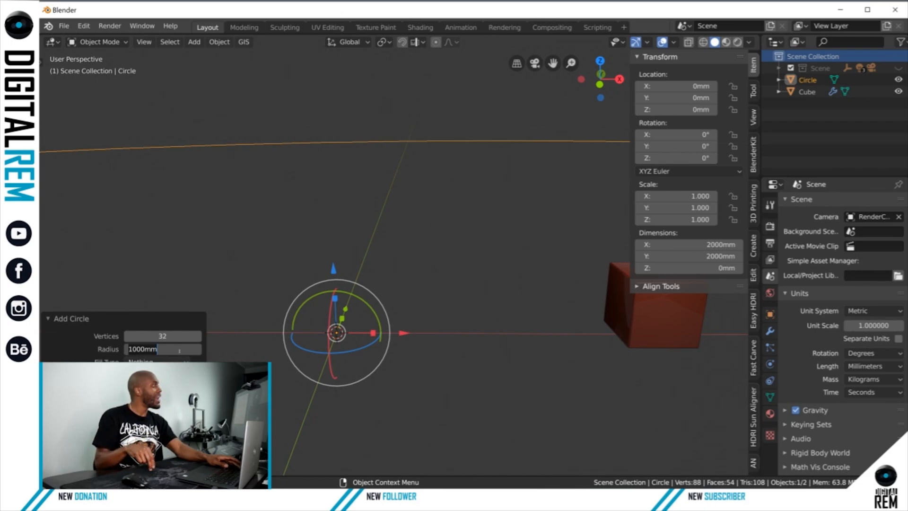
pyautogui.write('8.')
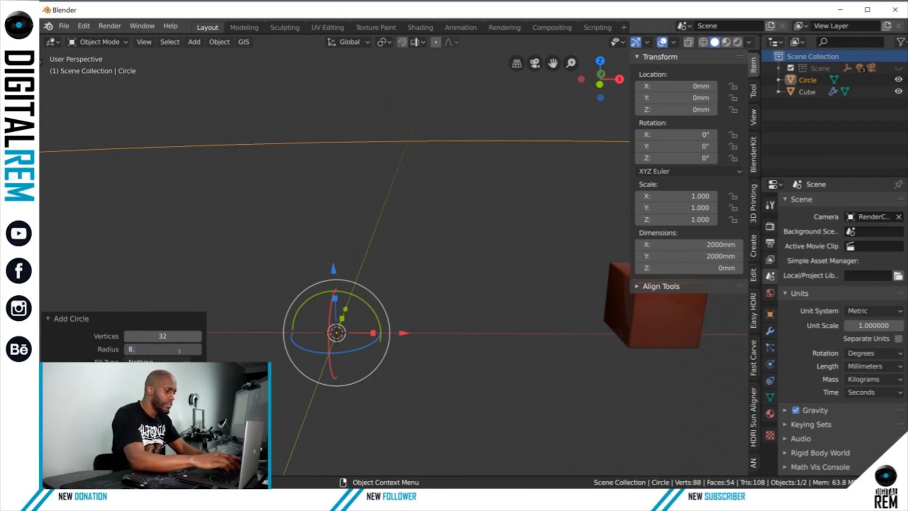
pyautogui.write('65')
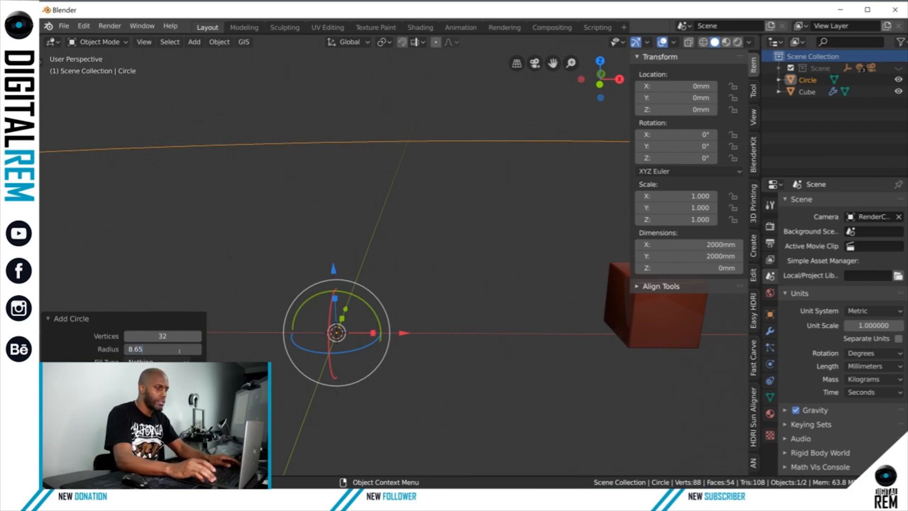
pyautogui.press('Return')
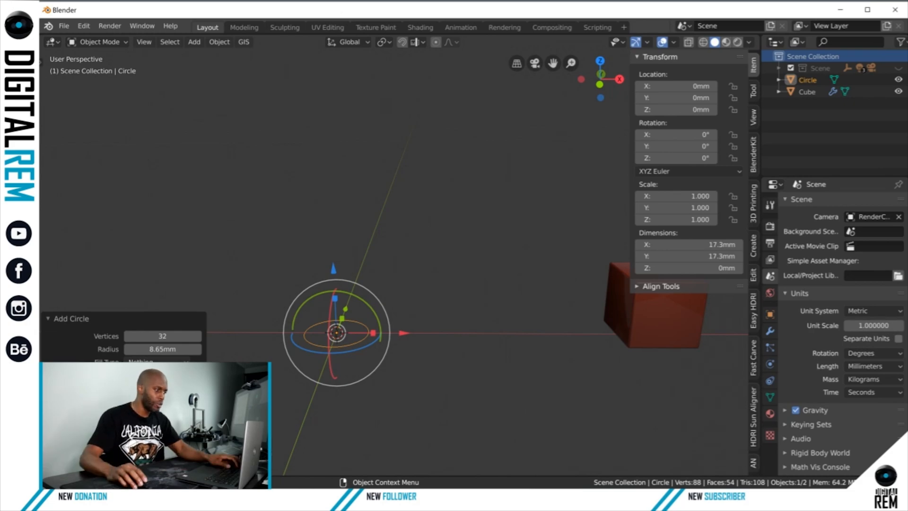
# Step: Set the circle's X rotation to 90° so it stands upright
pyautogui.moveTo(676, 134); pyautogui.dragTo(695, 135)
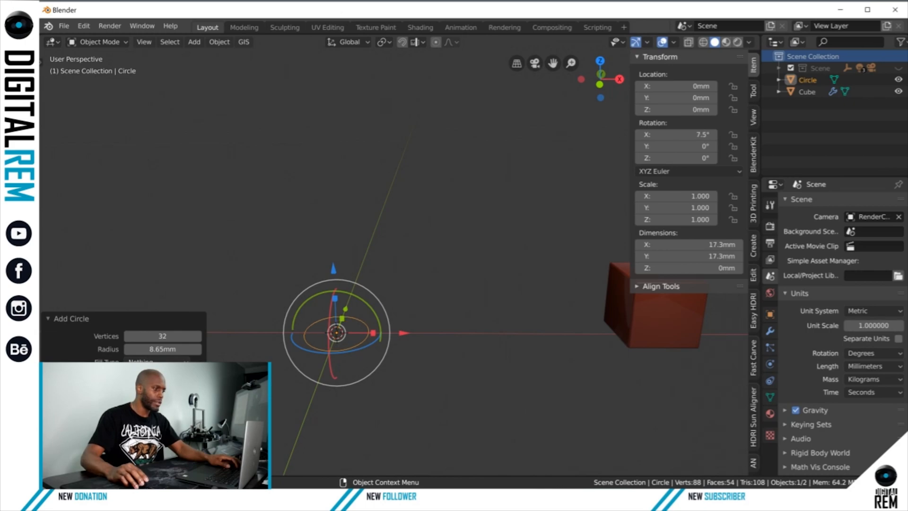
pyautogui.write('90')
pyautogui.press('Return')
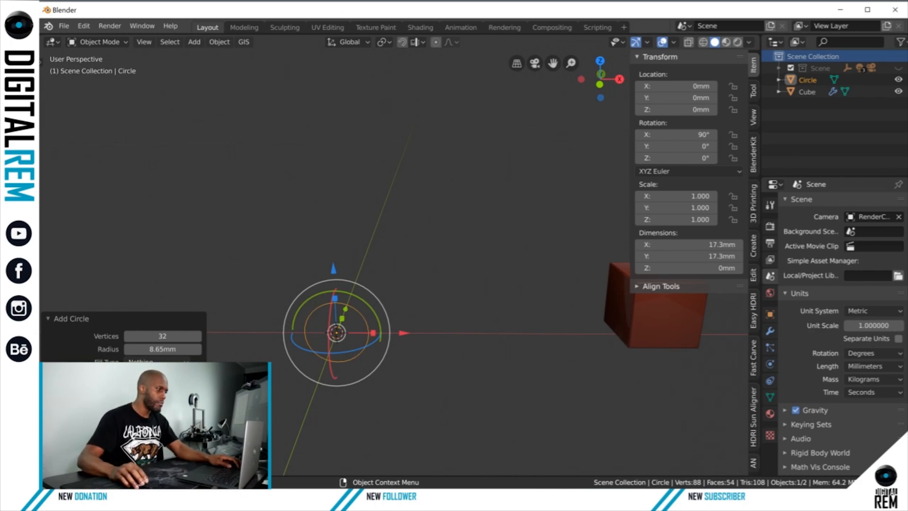
# Step: Raise the circle to a Z location of 40 mm
pyautogui.write('80')
pyautogui.press('Return')
pyautogui.moveTo(175, 426)
pyautogui.mouseDown()
pyautogui.moveTo(152, 426)
pyautogui.moveTo(162, 426)
pyautogui.mouseUp()
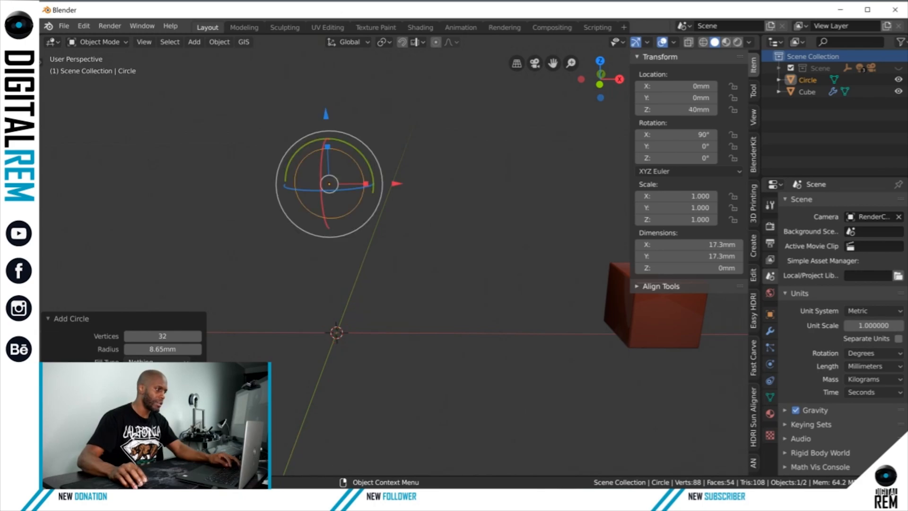
pyautogui.hotkey('ctrl', 'z')
pyautogui.hotkey('ctrl', 'shift', 'z')
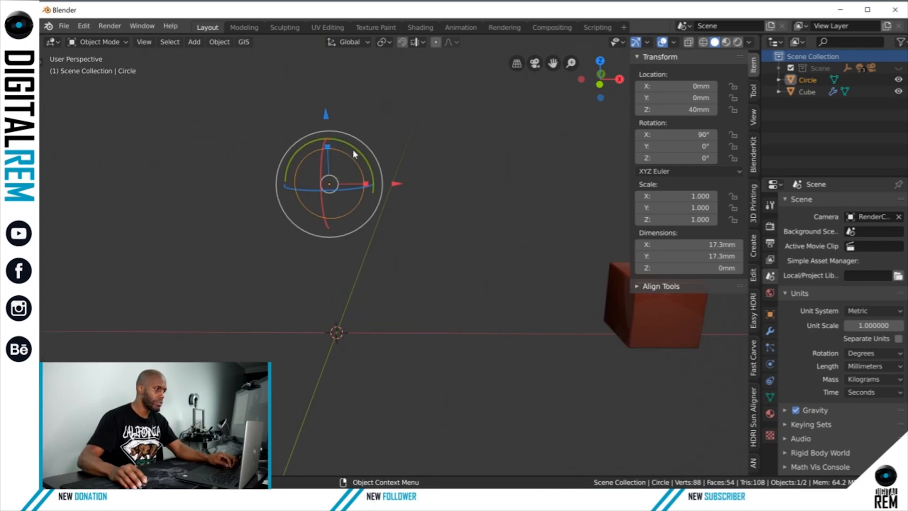
# Step: Move the circle along the Z axis to about Z 8.54 mm so its lower edge sits near the origin
pyautogui.press('g')
pyautogui.press('z')
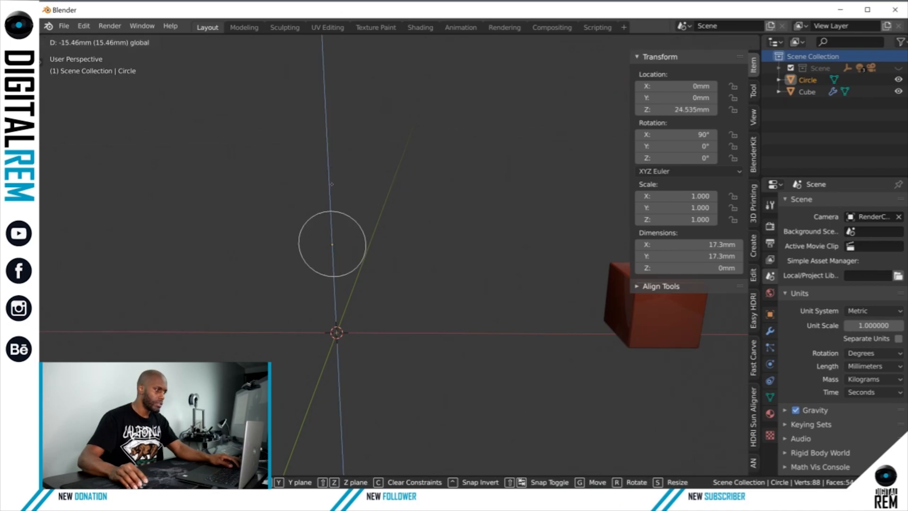
pyautogui.click(343, 236)
pyautogui.moveTo(354, 243); pyautogui.dragTo(395, 255, button='middle')
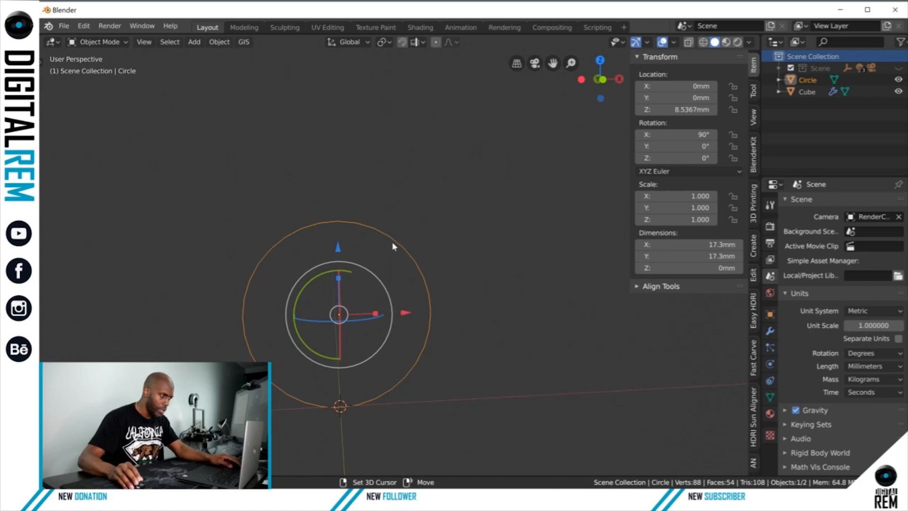
# Step: Select the reference cube and hide it in the viewport
pyautogui.scroll(-4, 428, 256)
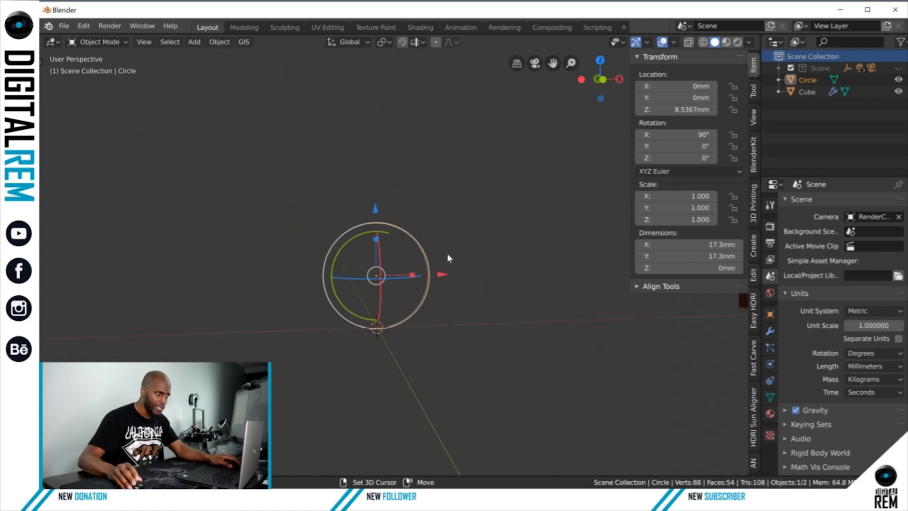
pyautogui.press('Home')
pyautogui.click(544, 297)
pyautogui.press('h')
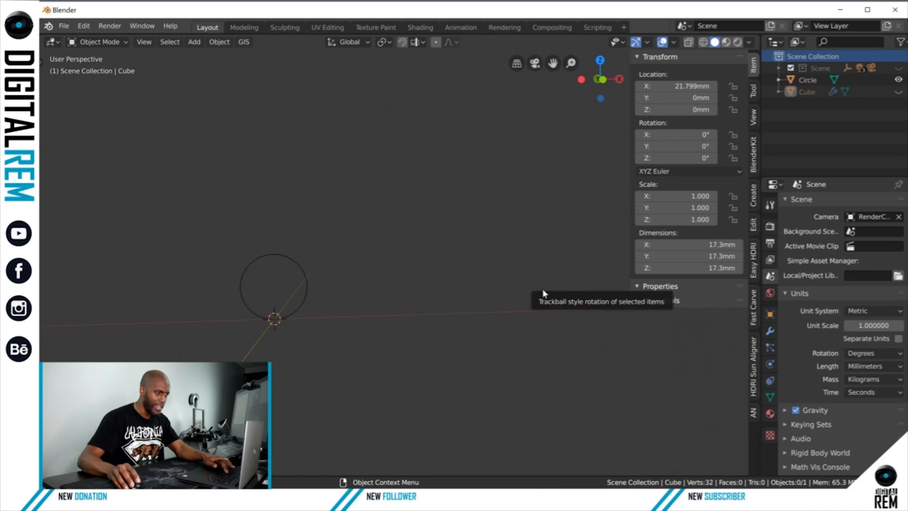
# Step: Select the circle, examine its dimensions and outline up close, and check it from another angle with nothing selected
pyautogui.click(302, 271)
pyautogui.scroll(5, 340, 271)
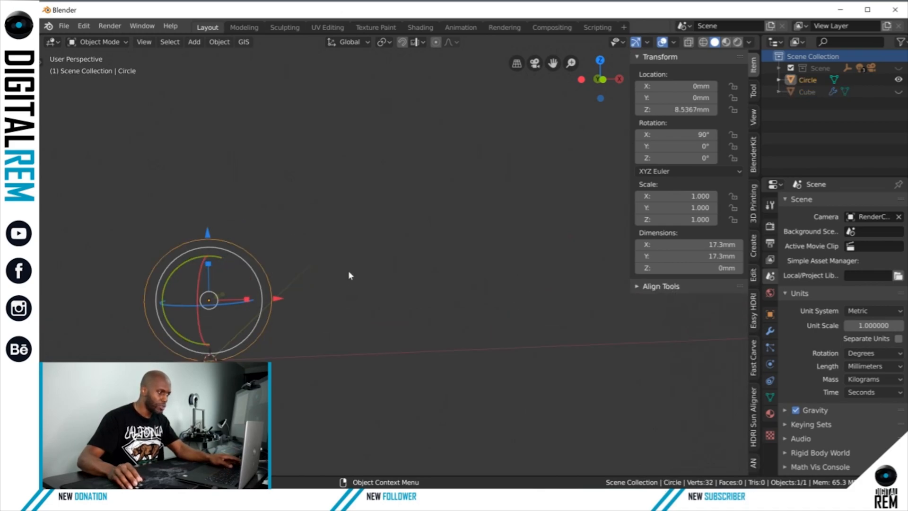
pyautogui.keyDown('shift'); pyautogui.moveTo(399, 263); pyautogui.dragTo(505, 254, button='middle'); pyautogui.keyUp('shift')
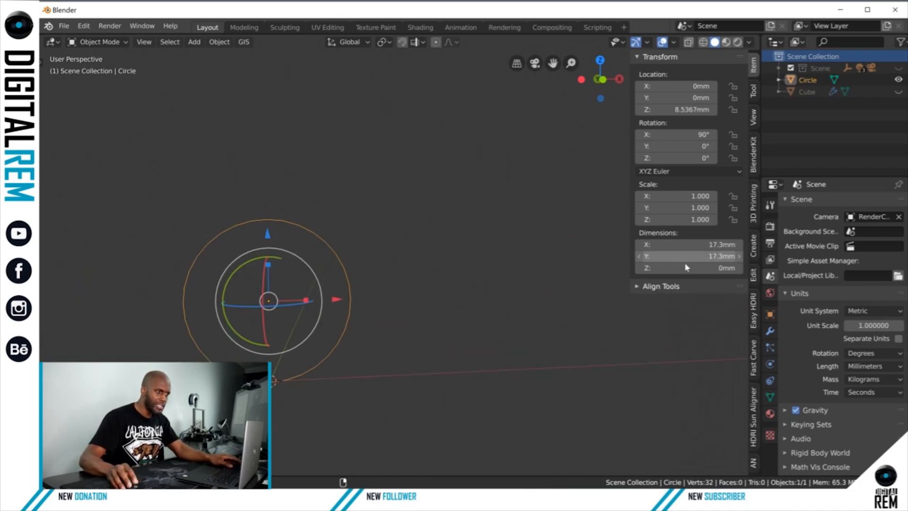
pyautogui.scroll(3, 414, 289)
pyautogui.keyDown('shift'); pyautogui.moveTo(435, 281); pyautogui.dragTo(500, 268, button='middle'); pyautogui.keyUp('shift')
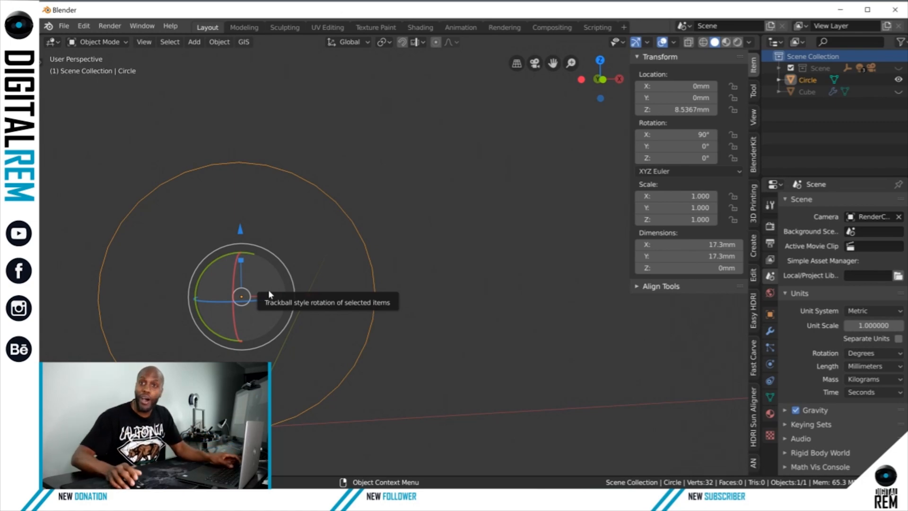
pyautogui.click(405, 267)
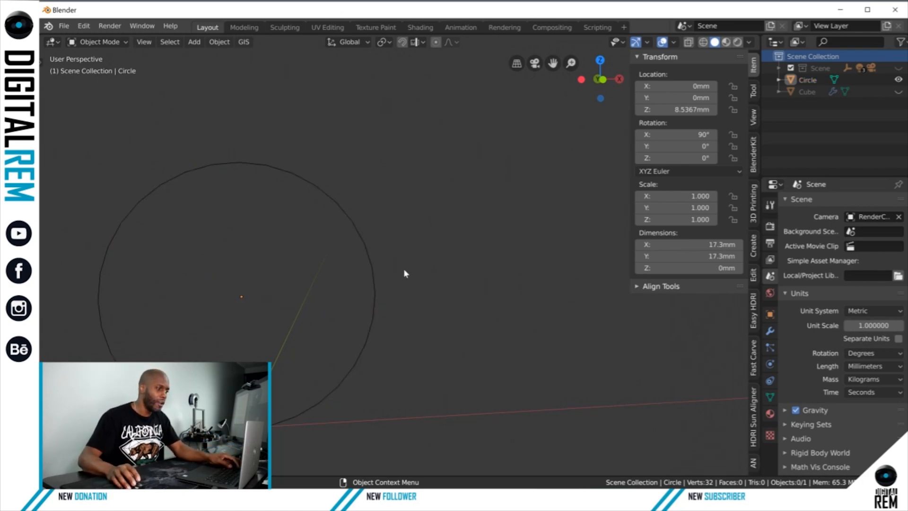
pyautogui.keyDown('shift'); pyautogui.moveTo(410, 266); pyautogui.dragTo(433, 269, button='middle'); pyautogui.keyUp('shift')
pyautogui.scroll(-1, 433, 266)
pyautogui.keyDown('shift'); pyautogui.moveTo(479, 293); pyautogui.dragTo(344, 324, button='middle'); pyautogui.keyUp('shift')
pyautogui.scroll(-1, 423, 306)
pyautogui.scroll(-1, 465, 305)
pyautogui.keyDown('shift'); pyautogui.moveTo(455, 309); pyautogui.dragTo(430, 300, button='middle'); pyautogui.keyUp('shift')
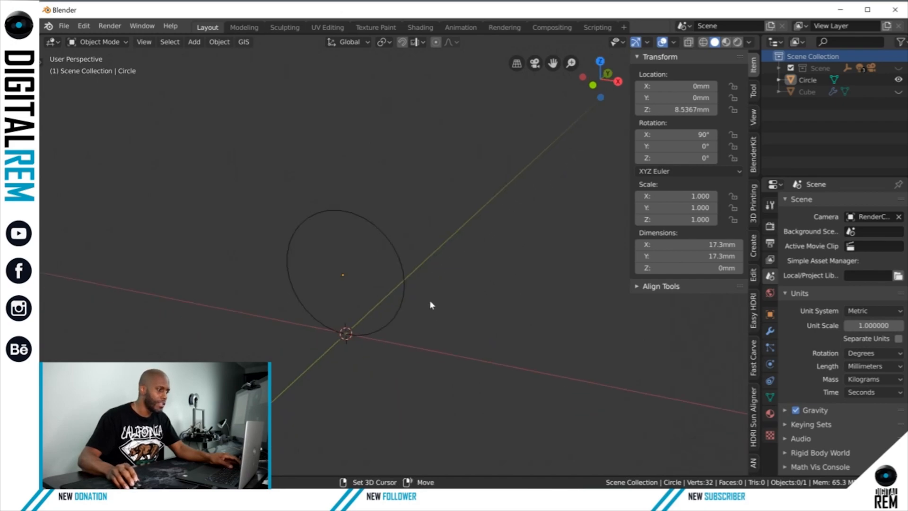
pyautogui.click(396, 255)
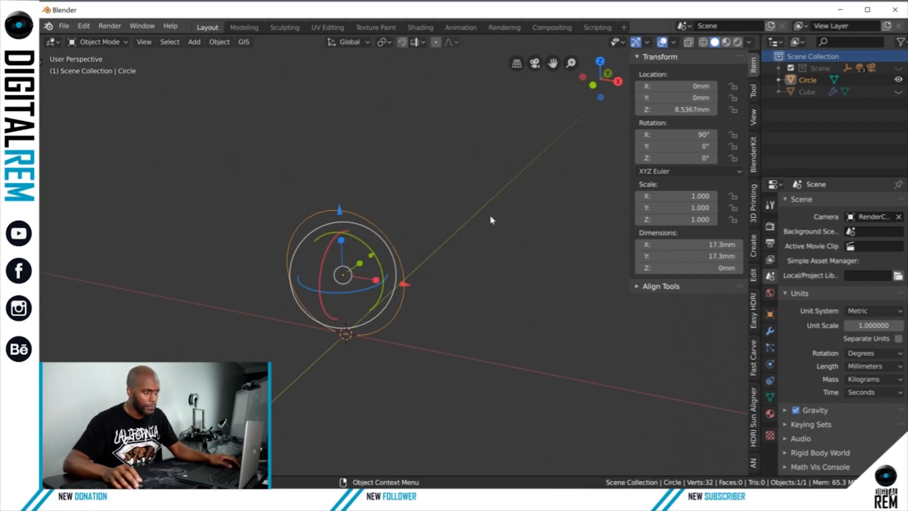
pyautogui.keyDown('shift'); pyautogui.moveTo(470, 216); pyautogui.dragTo(452, 213, button='middle'); pyautogui.keyUp('shift')
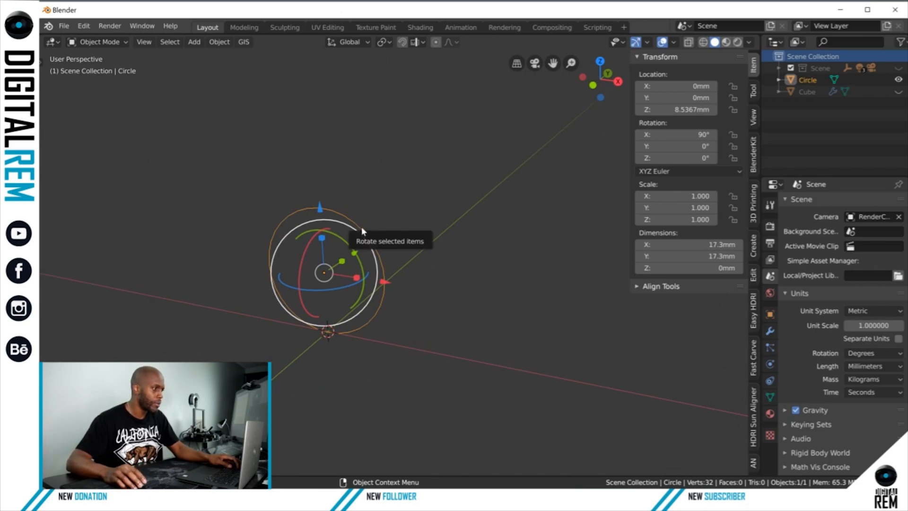
pyautogui.keyDown('shift'); pyautogui.moveTo(419, 207); pyautogui.dragTo(436, 218, button='middle'); pyautogui.keyUp('shift')
pyautogui.scroll(3, 426, 216)
pyautogui.click(193, 42)
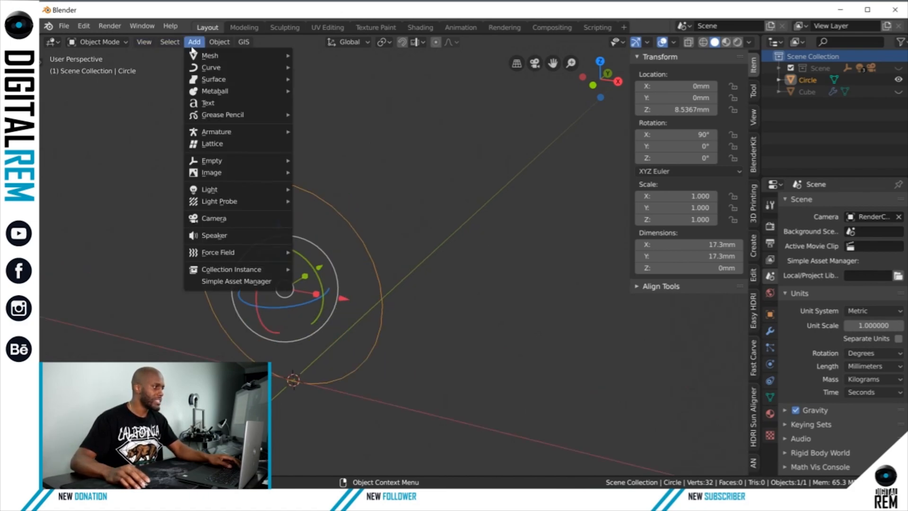
pyautogui.moveTo(204, 57)
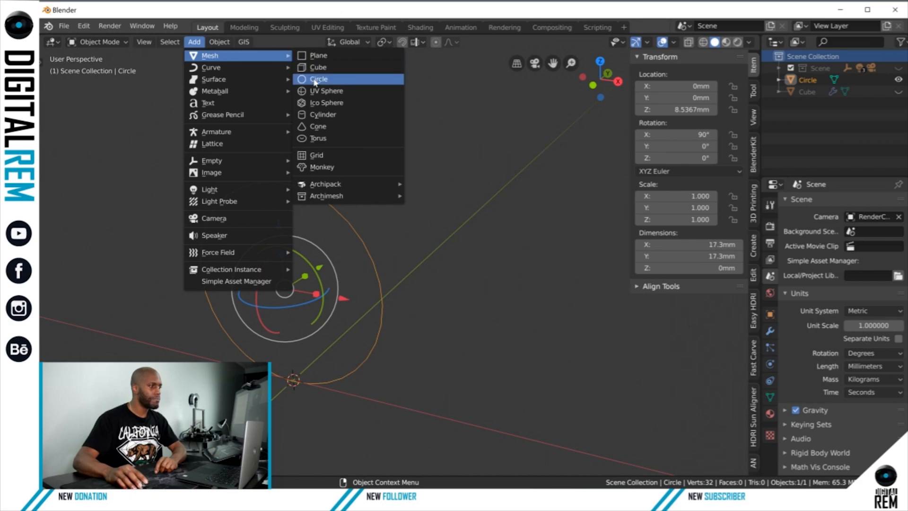
pyautogui.click(485, 220)
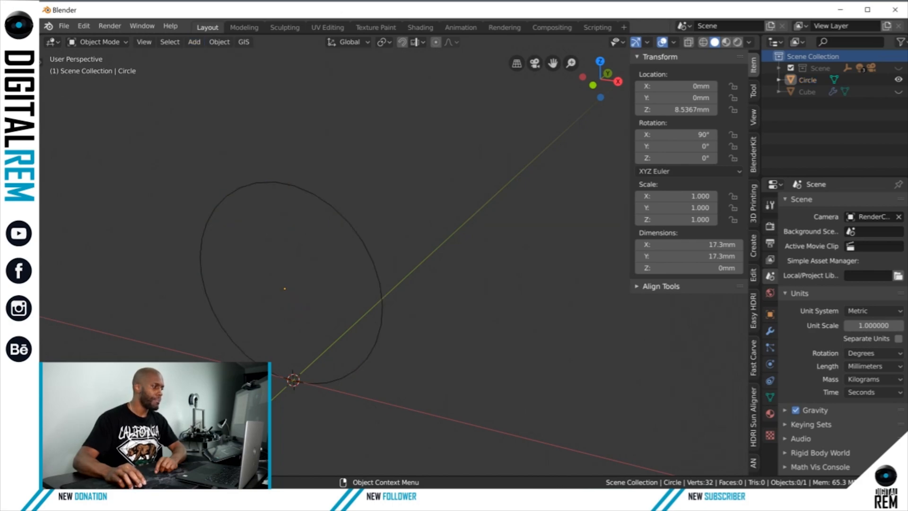
# Step: Select the upright circle and switch it from Object Mode to Edit Mode
pyautogui.click(324, 206)
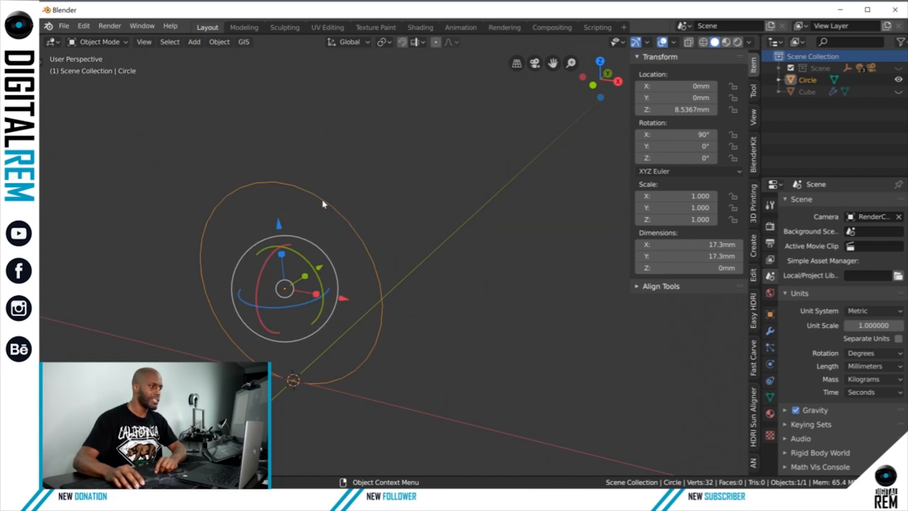
pyautogui.hotkey('ctrl', 'Tab')
pyautogui.click(386, 205)
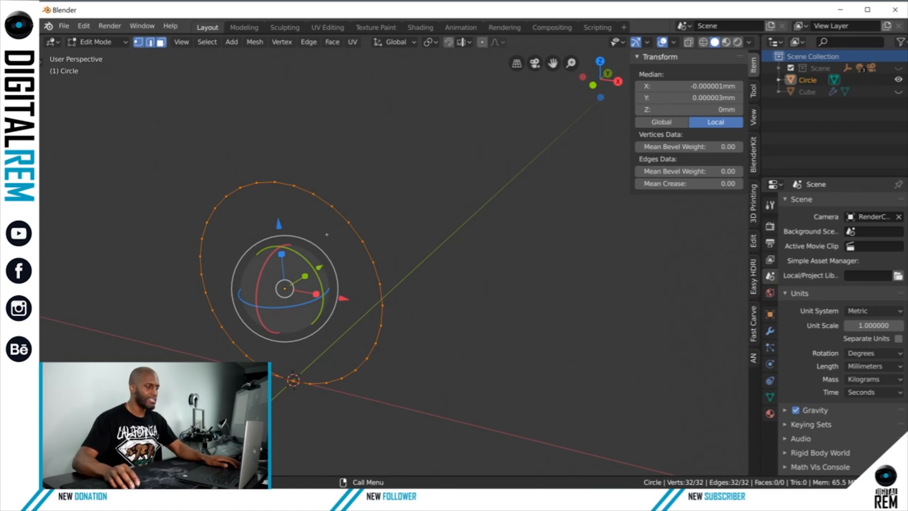
pyautogui.hotkey('ctrl', 'Tab')
pyautogui.click(213, 243)
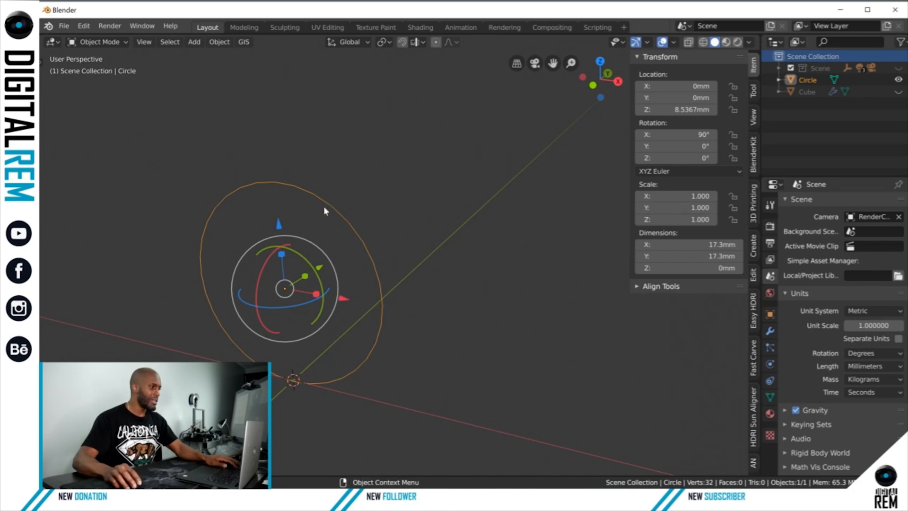
pyautogui.hotkey('ctrl', 'Tab')
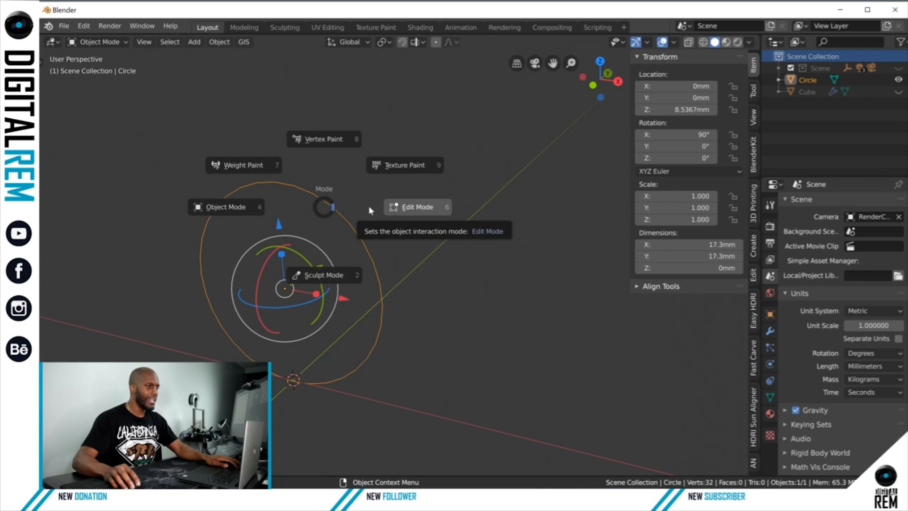
pyautogui.click(368, 206)
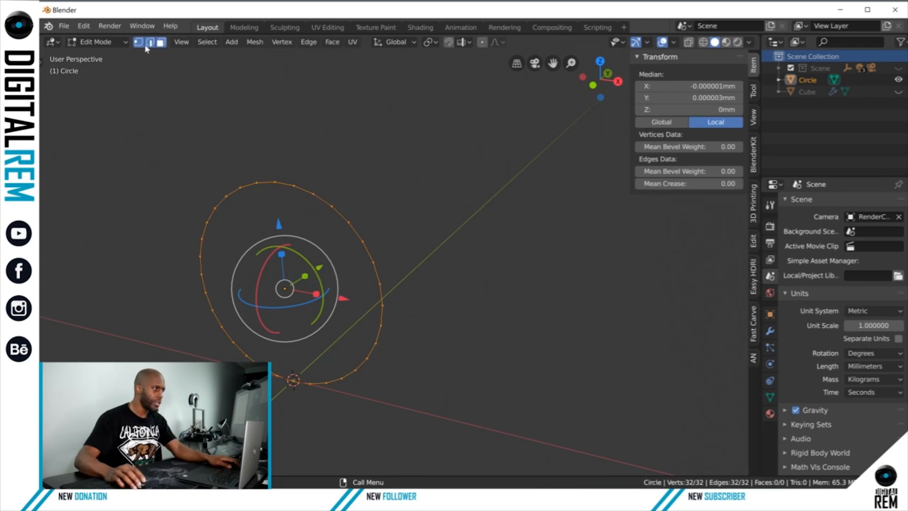
# Step: Display the mesh editing toolbar in the viewport and view the circle from a steeper side angle
pyautogui.click(97, 42)
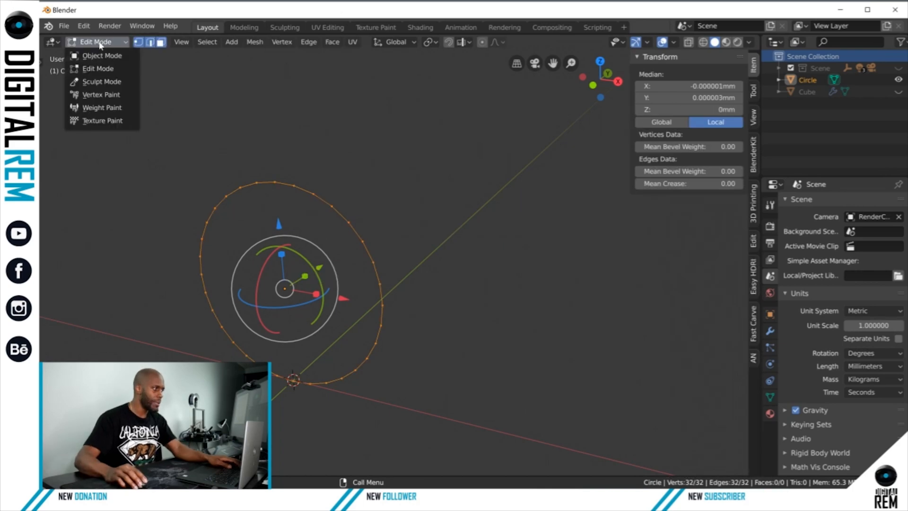
pyautogui.moveTo(337, 161)
pyautogui.mouseDown(button='middle')
pyautogui.moveTo(371, 182)
pyautogui.moveTo(350, 170)
pyautogui.mouseUp(button='middle')
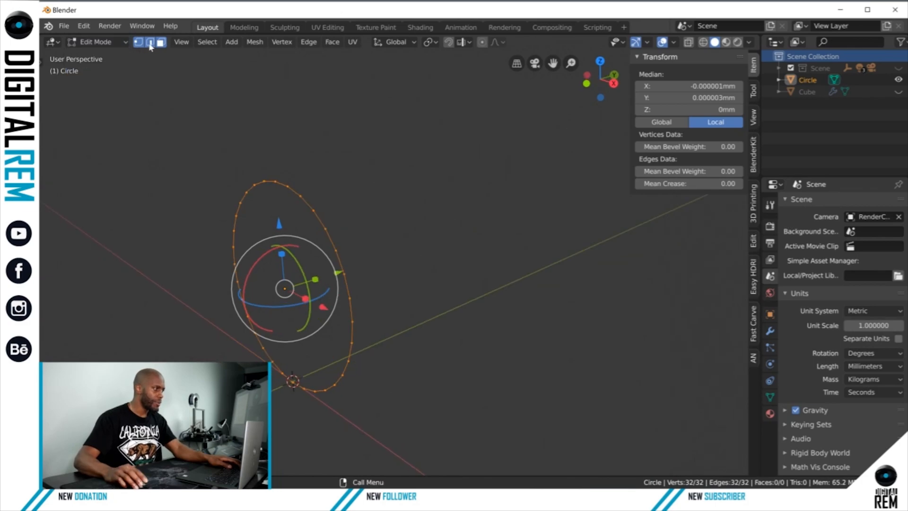
pyautogui.click(44, 62)
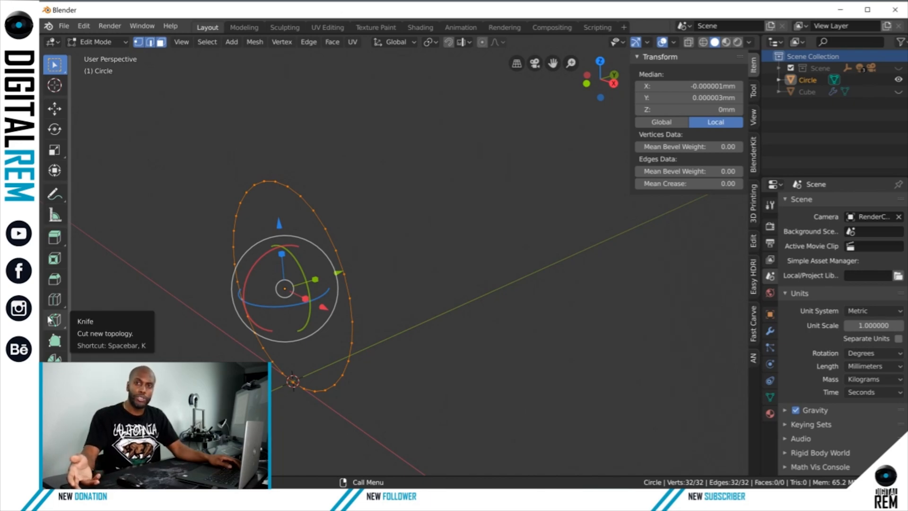
pyautogui.press('t')
pyautogui.press('t')
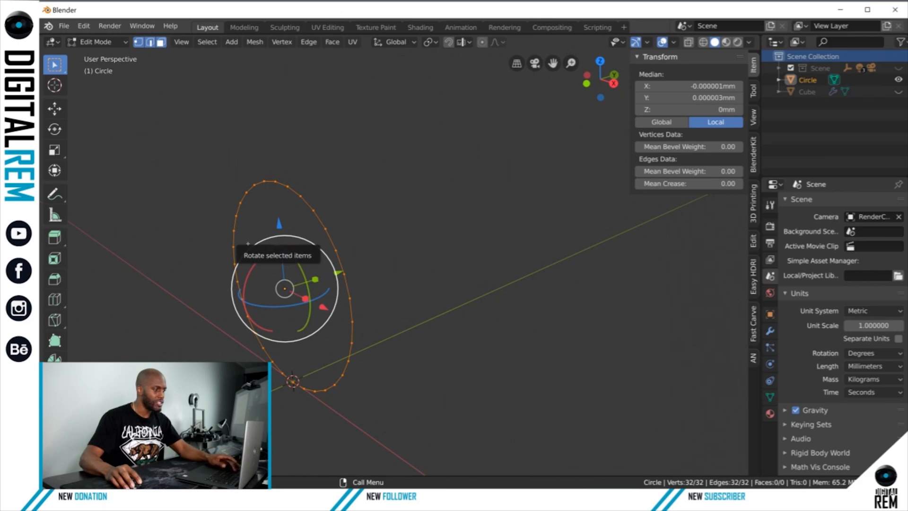
# Step: Extrude the circle's outline about 1.3 mm in the negative Y direction into a thin band and return to Object Mode
pyautogui.press('e')
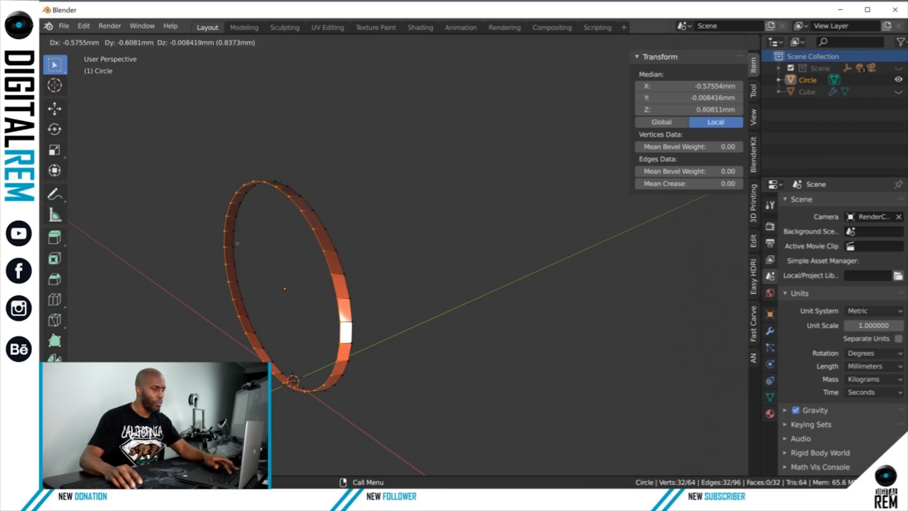
pyautogui.press('y')
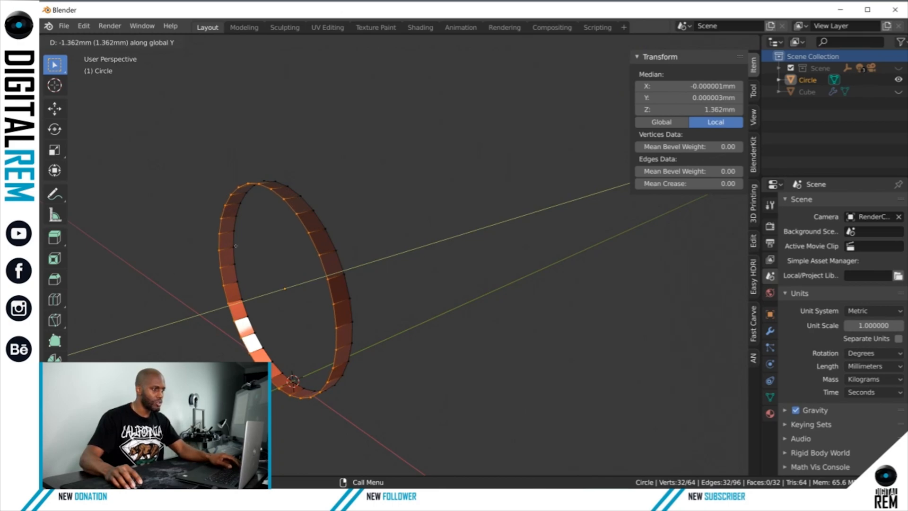
pyautogui.click(304, 252)
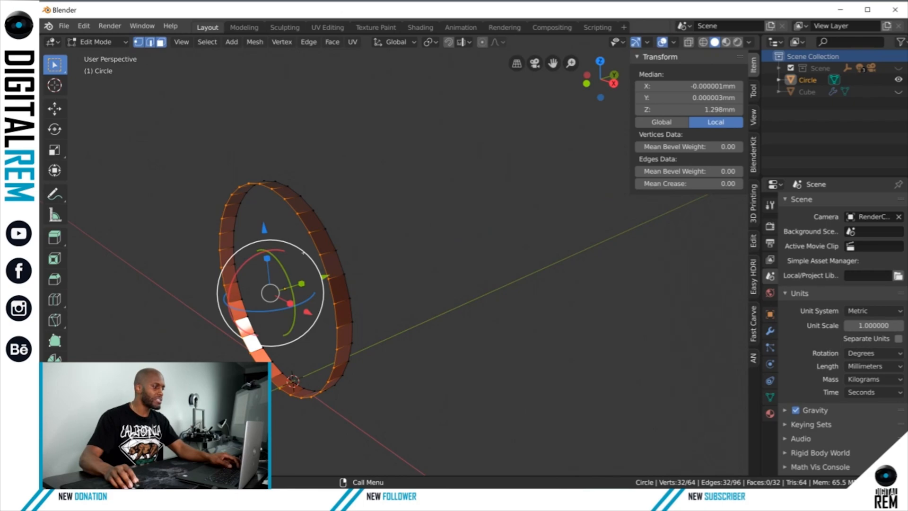
pyautogui.hotkey('ctrl', 'Tab')
# Step: In Edit Mode, clear the selection, switch to edge selection and select the edge loop around one rim of the band
pyautogui.moveTo(332, 258); pyautogui.dragTo(317, 209, button='middle')
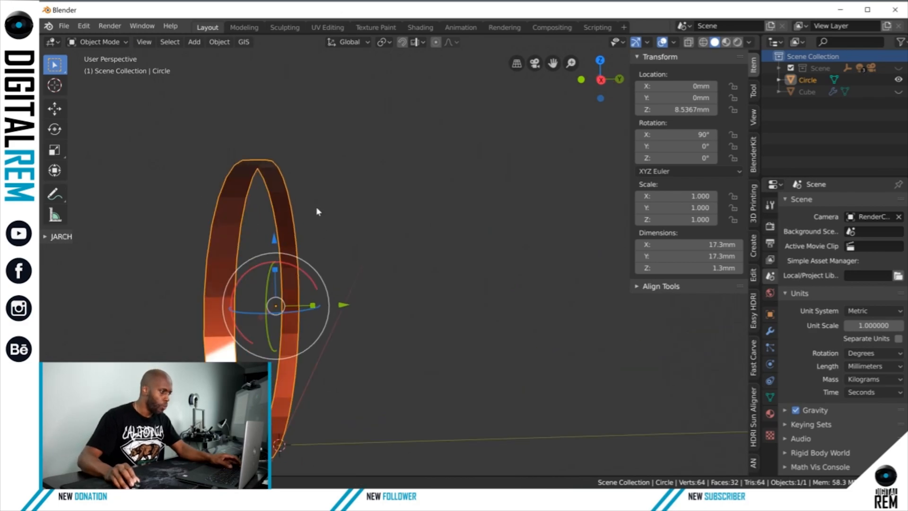
pyautogui.keyDown('shift'); pyautogui.moveTo(338, 291); pyautogui.dragTo(334, 285, button='middle'); pyautogui.keyUp('shift')
pyautogui.moveTo(362, 302)
pyautogui.mouseDown(button='middle')
pyautogui.moveTo(318, 383)
pyautogui.moveTo(311, 376)
pyautogui.mouseUp(button='middle')
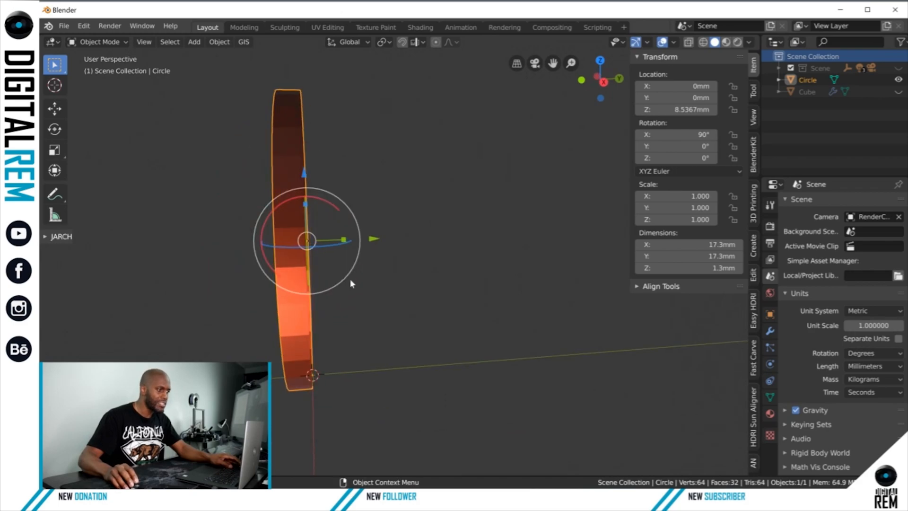
pyautogui.moveTo(312, 348)
pyautogui.mouseDown(button='middle')
pyautogui.moveTo(302, 312)
pyautogui.moveTo(308, 247)
pyautogui.moveTo(320, 254)
pyautogui.mouseUp(button='middle')
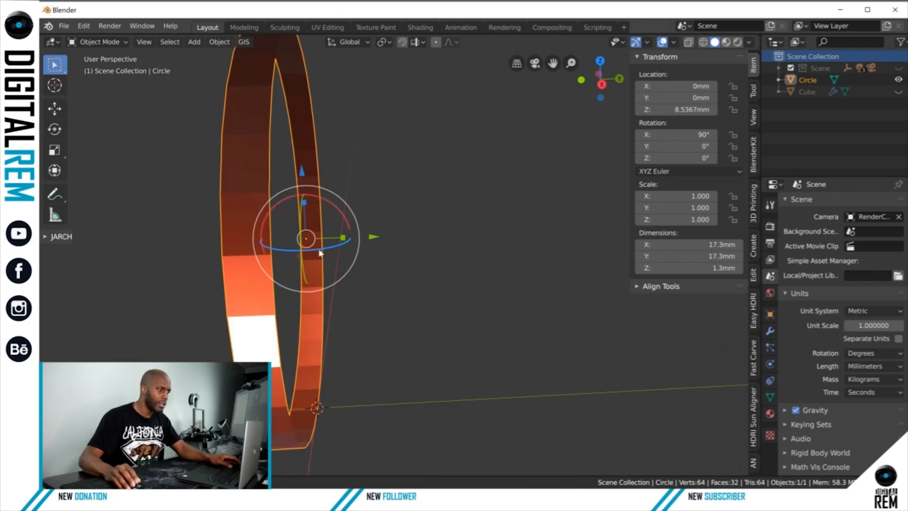
pyautogui.scroll(-3, 320, 254)
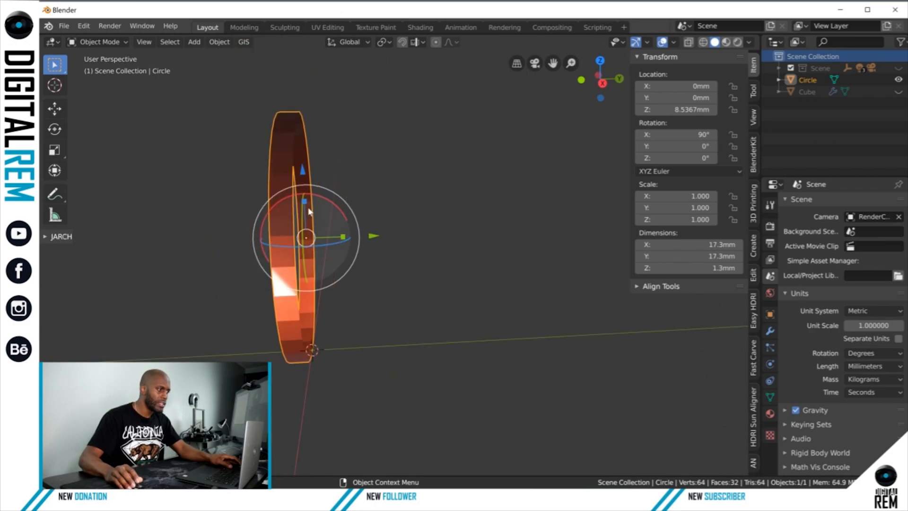
pyautogui.hotkey('ctrl', 'Tab')
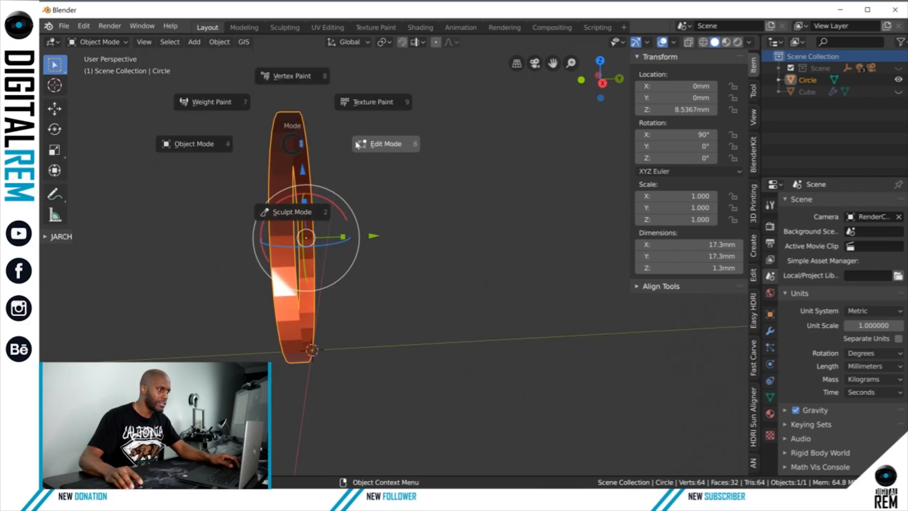
pyautogui.click(304, 141)
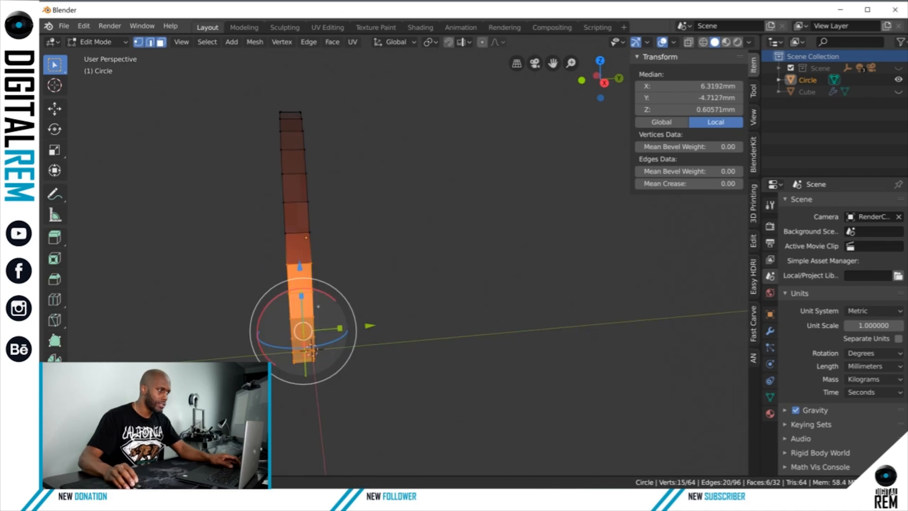
pyautogui.moveTo(326, 284); pyautogui.dragTo(333, 282, button='middle')
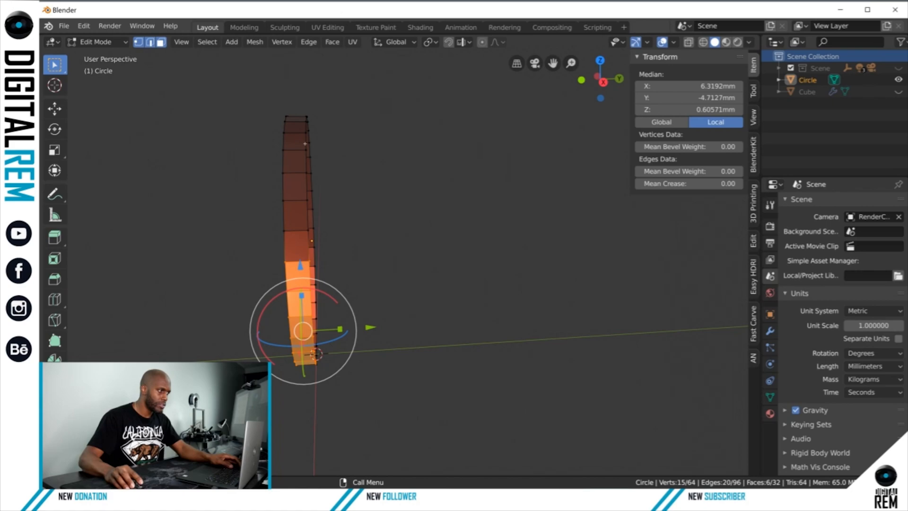
pyautogui.hotkey('alt', 'a')
pyautogui.click(150, 43)
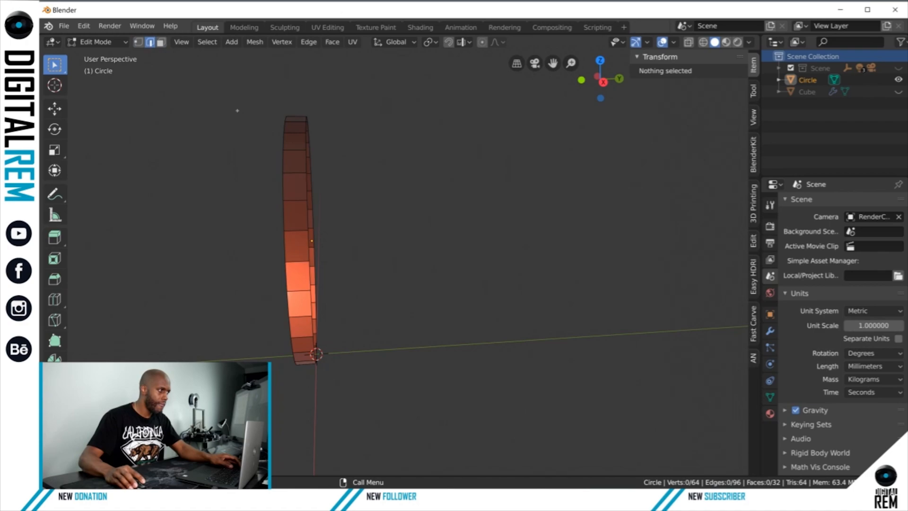
pyautogui.keyDown('alt'); pyautogui.click(310, 227); pyautogui.keyUp('alt')
pyautogui.moveTo(311, 227); pyautogui.dragTo(387, 228, button='middle')
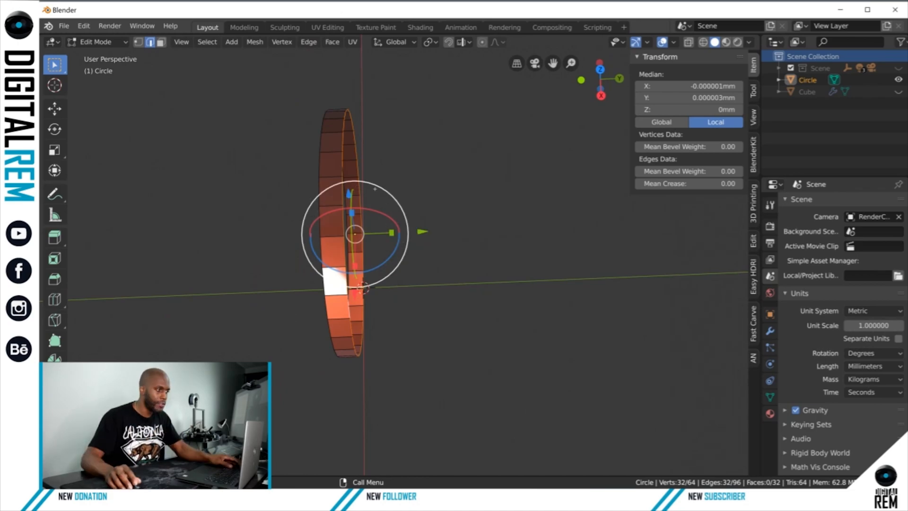
# Step: Return to Object Mode and reselect the whole band
pyautogui.hotkey('ctrl', 'Tab')
pyautogui.click(264, 215)
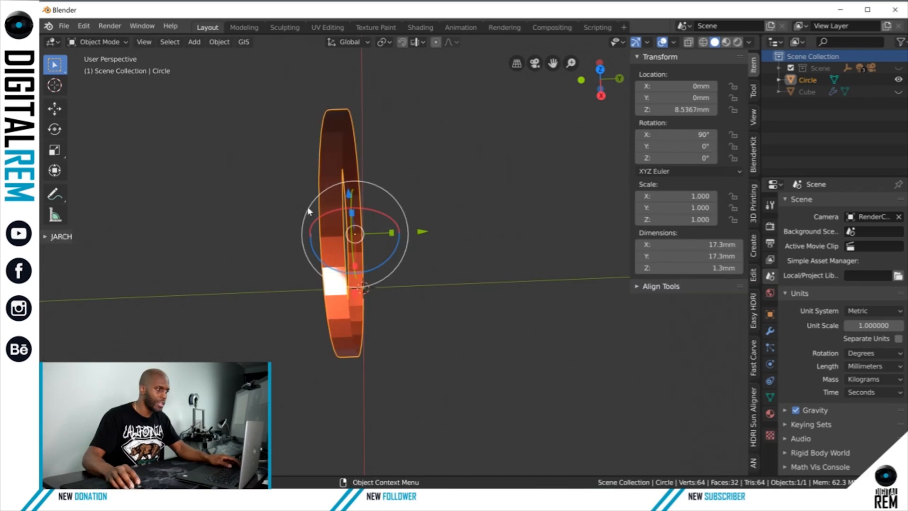
pyautogui.click(447, 224)
pyautogui.moveTo(416, 222); pyautogui.dragTo(355, 219, button='middle')
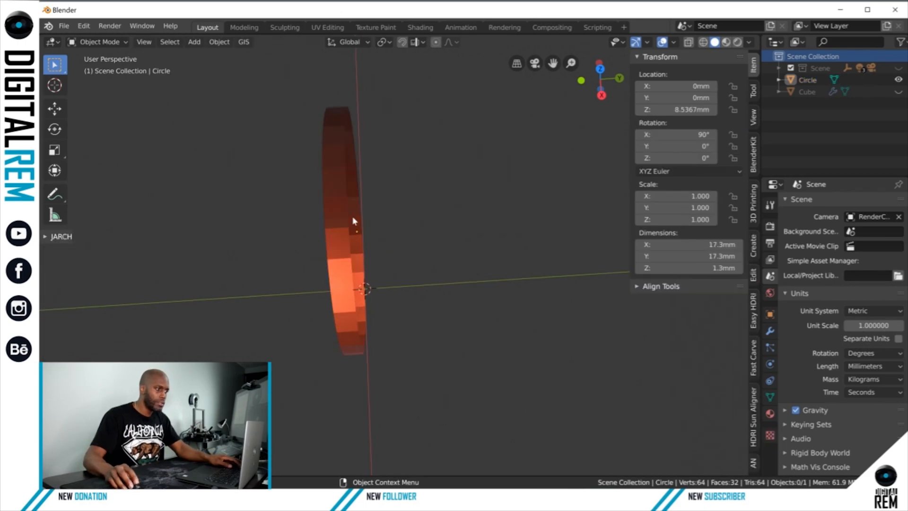
pyautogui.click(339, 217)
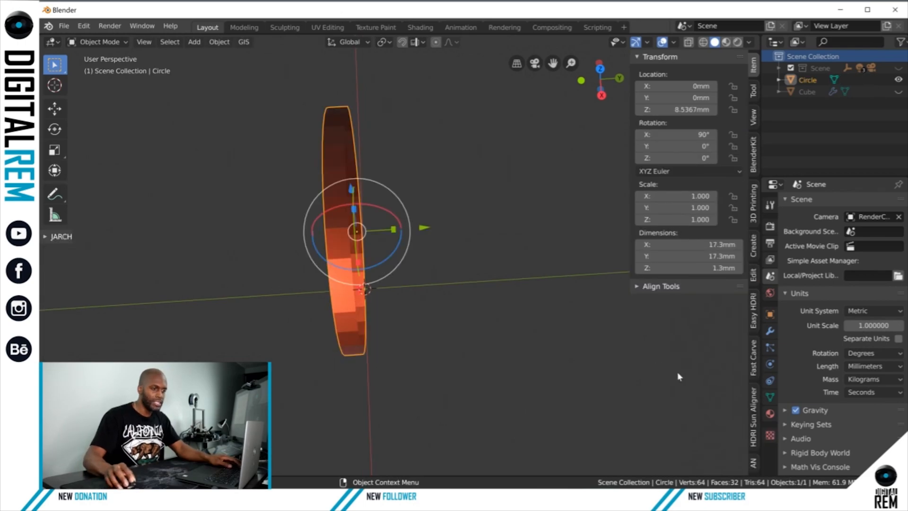
pyautogui.click(100, 41)
pyautogui.click(101, 56)
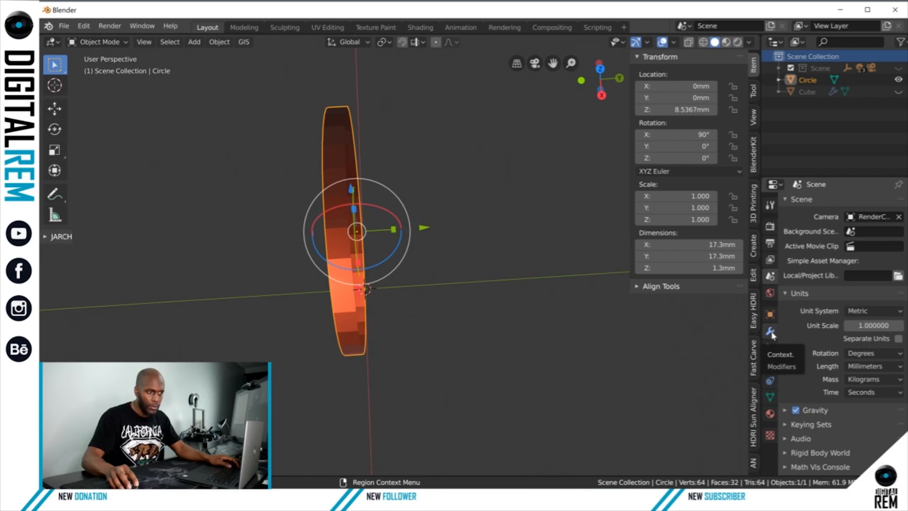
# Step: Show the modifier properties of the band and look through the list of available modifiers
pyautogui.click(774, 185)
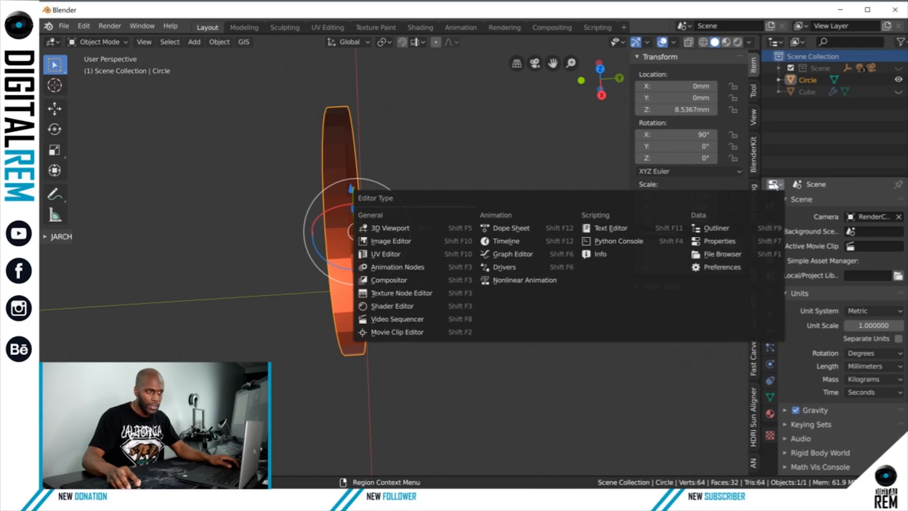
pyautogui.click(774, 184)
pyautogui.click(773, 185)
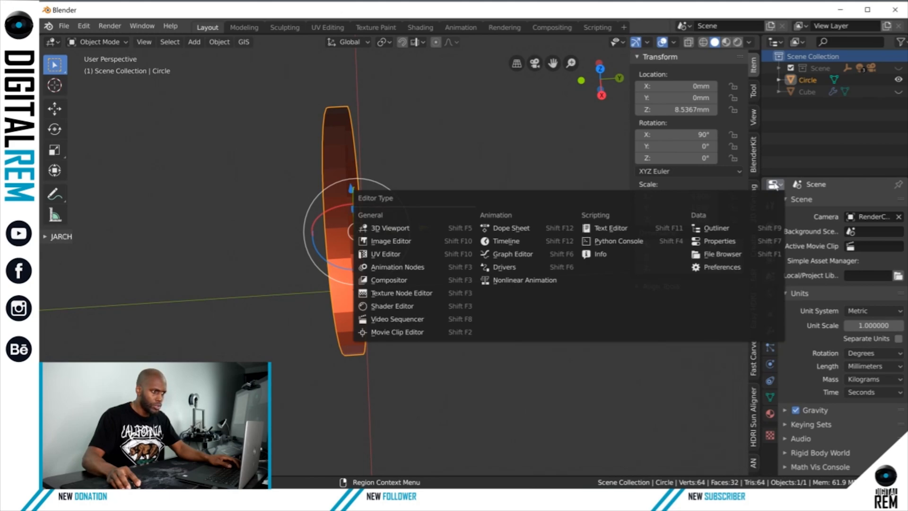
pyautogui.click(719, 241)
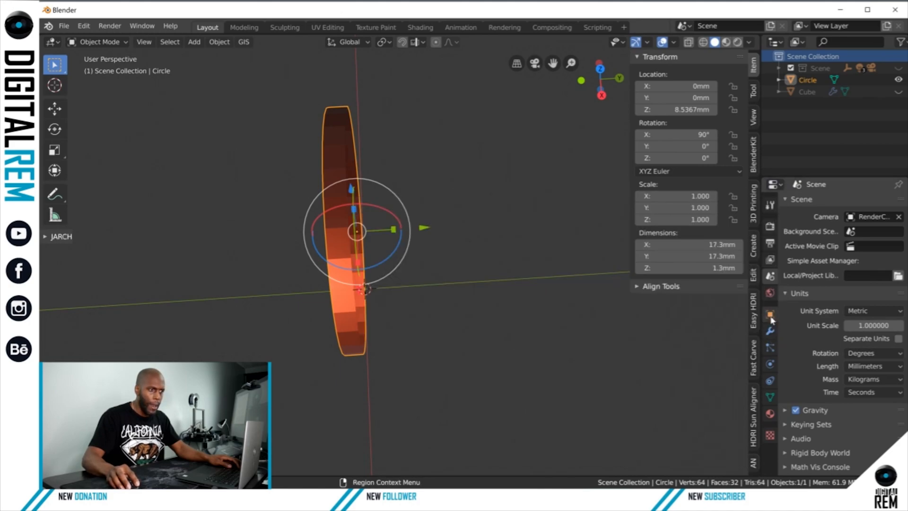
pyautogui.click(770, 331)
pyautogui.click(821, 203)
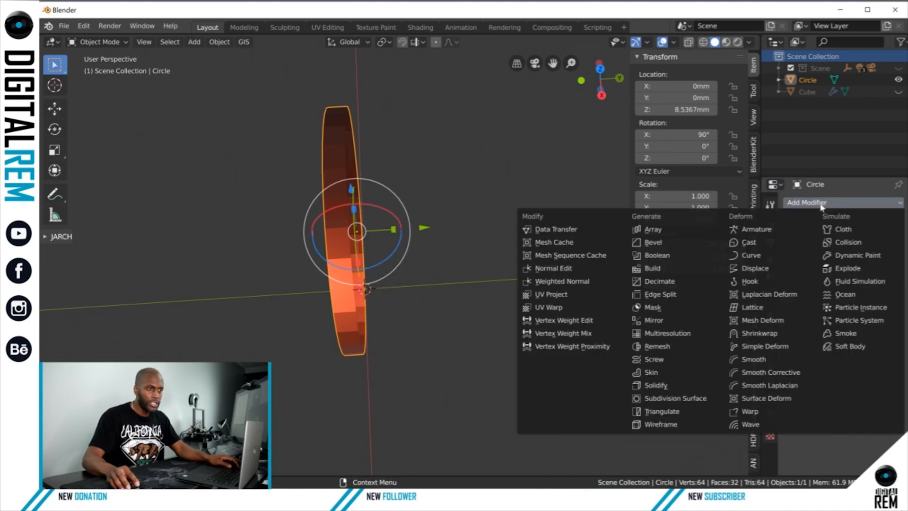
pyautogui.click(813, 203)
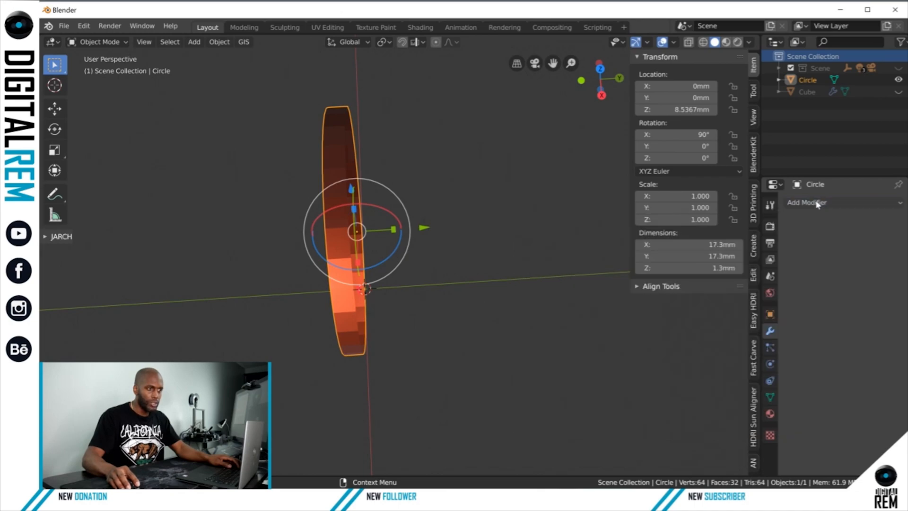
# Step: Add a Mirror modifier to the band and mirror it across the Z axis only, with the X axis off
pyautogui.click(818, 203)
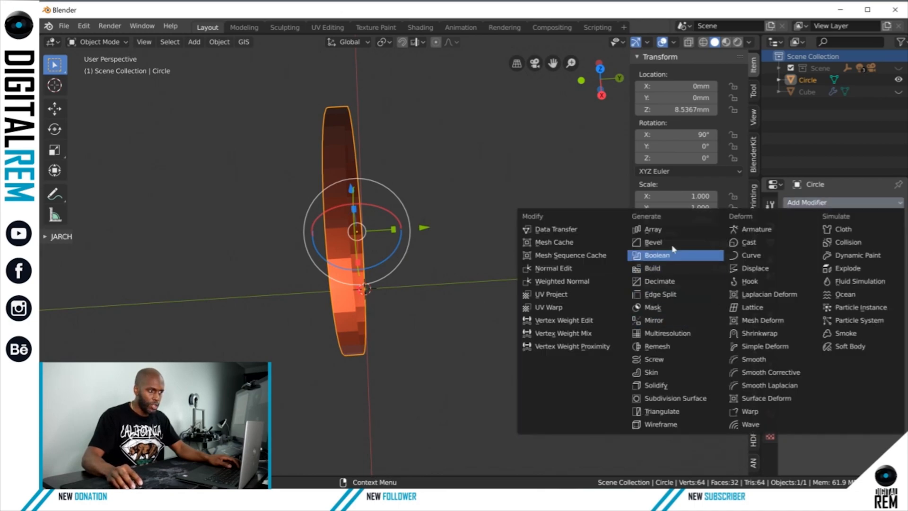
pyautogui.click(662, 321)
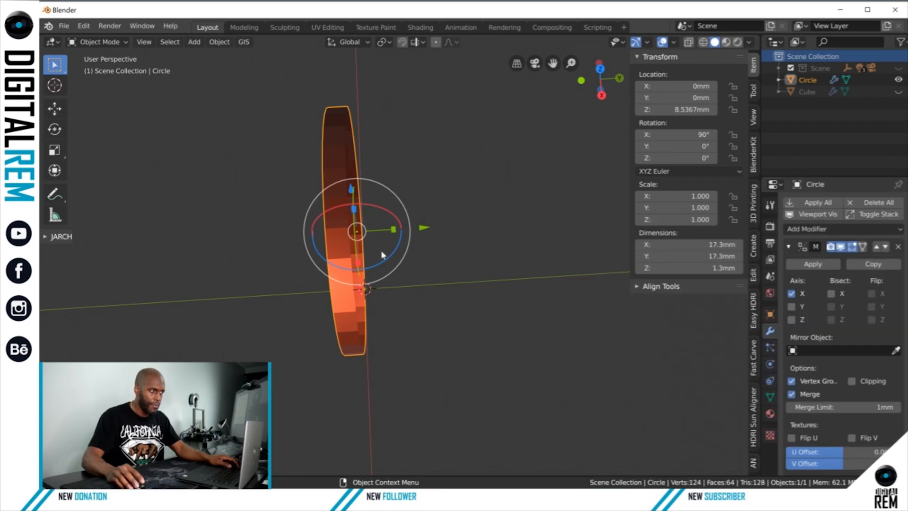
pyautogui.click(792, 293)
pyautogui.click(791, 319)
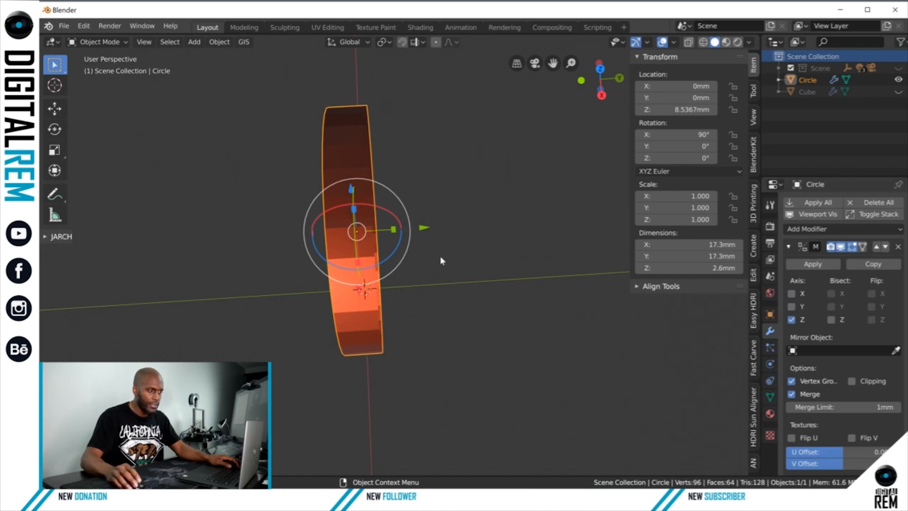
# Step: Compare the band with and without the Mirror modifier by toggling its viewport visibility repeatedly
pyautogui.moveTo(451, 251); pyautogui.dragTo(475, 265, button='middle')
pyautogui.click(841, 246)
pyautogui.click(841, 247)
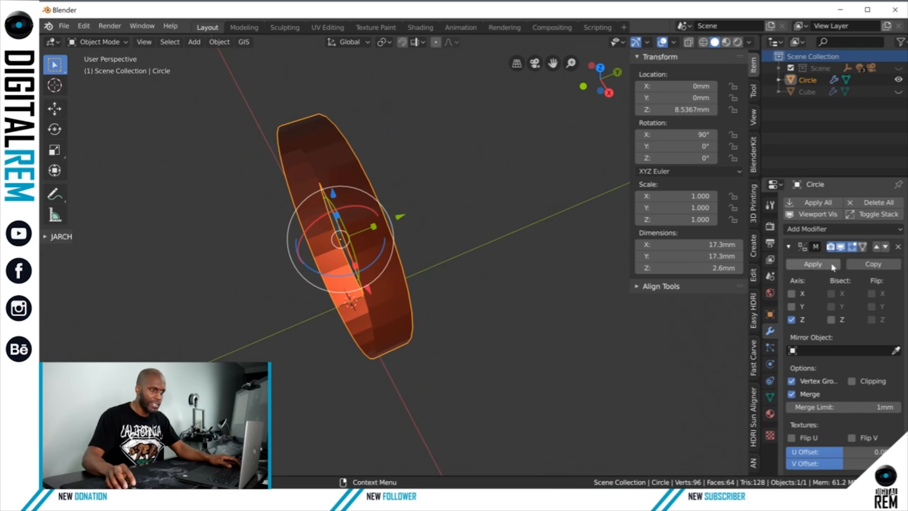
pyautogui.click(842, 246)
pyautogui.click(841, 246)
pyautogui.click(841, 246)
pyautogui.click(842, 246)
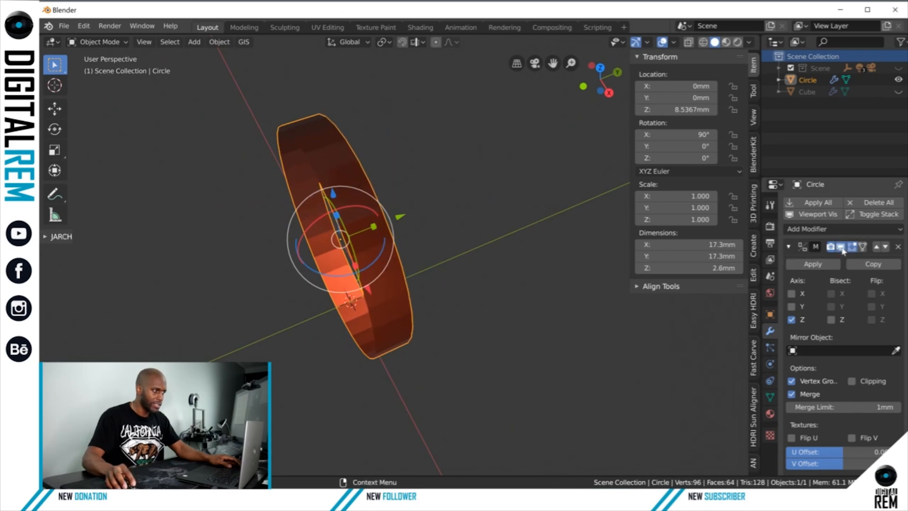
pyautogui.click(842, 247)
pyautogui.click(842, 246)
pyautogui.click(842, 247)
pyautogui.click(842, 247)
pyautogui.click(842, 246)
pyautogui.click(842, 247)
pyautogui.moveTo(486, 243); pyautogui.dragTo(369, 276, button='middle')
# Step: Enter Edit Mode, switch to vertex selection and select a single vertex at the top of the band's outer rim
pyautogui.hotkey('ctrl', 'Tab')
pyautogui.click(453, 278)
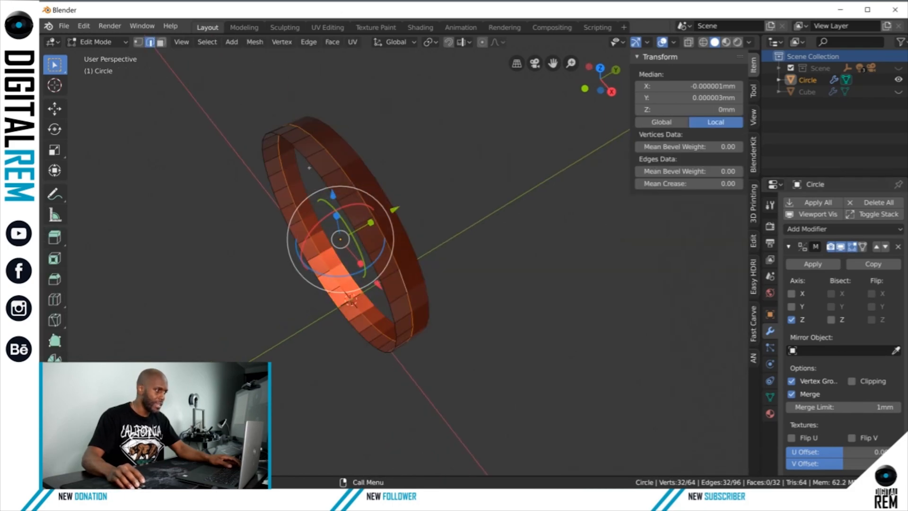
pyautogui.click(307, 162)
pyautogui.click(138, 42)
pyautogui.click(467, 170)
pyautogui.click(306, 156)
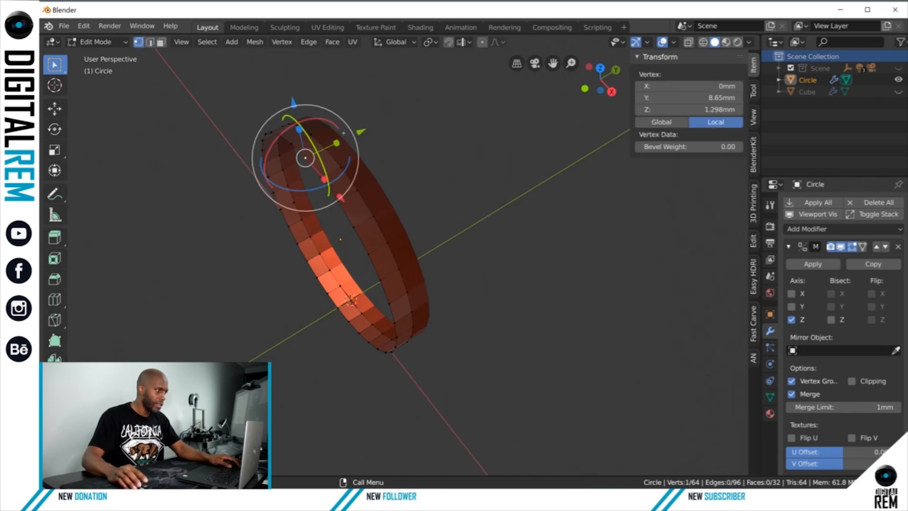
# Step: Try pulling the top rim vertex about 1.55 mm outward along global Y to test the mirroring, and return to Object Mode
pyautogui.press('g')
pyautogui.press('z')
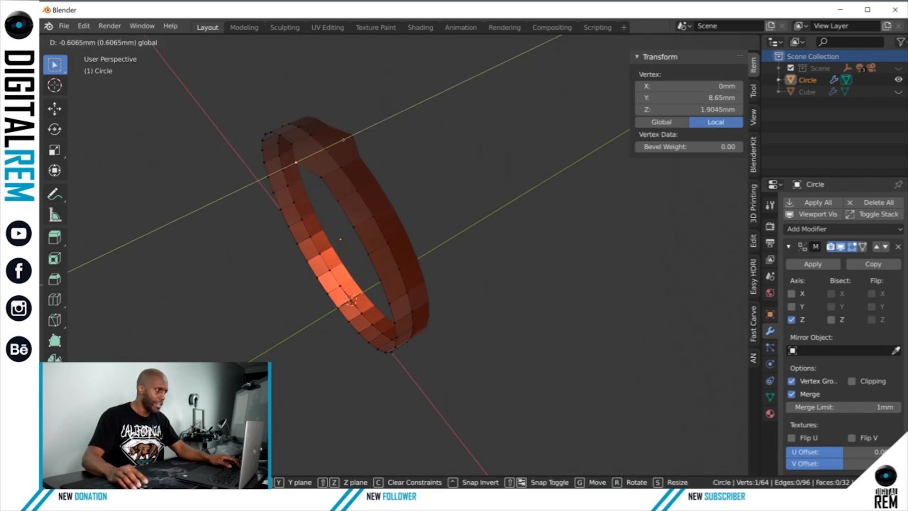
pyautogui.click(360, 151)
pyautogui.moveTo(361, 151); pyautogui.dragTo(445, 244, button='middle')
pyautogui.scroll(2, 481, 178)
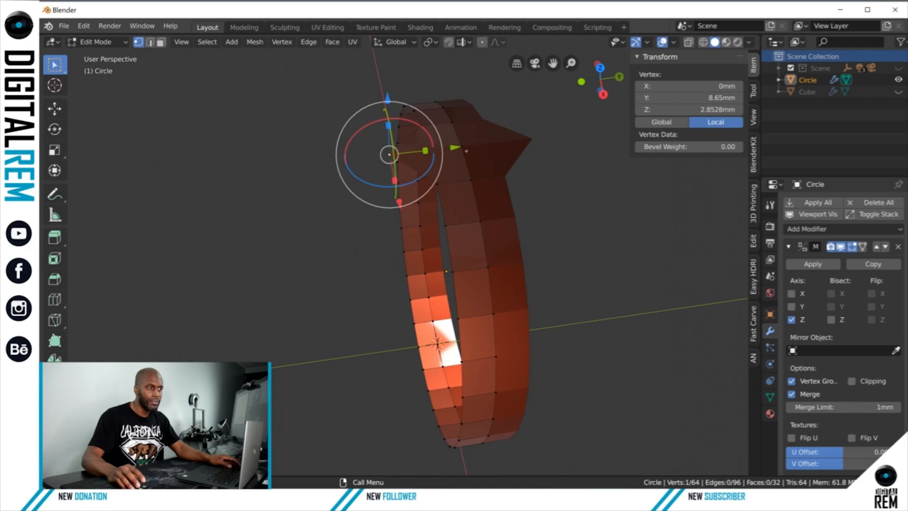
pyautogui.moveTo(436, 218); pyautogui.dragTo(502, 226, button='middle')
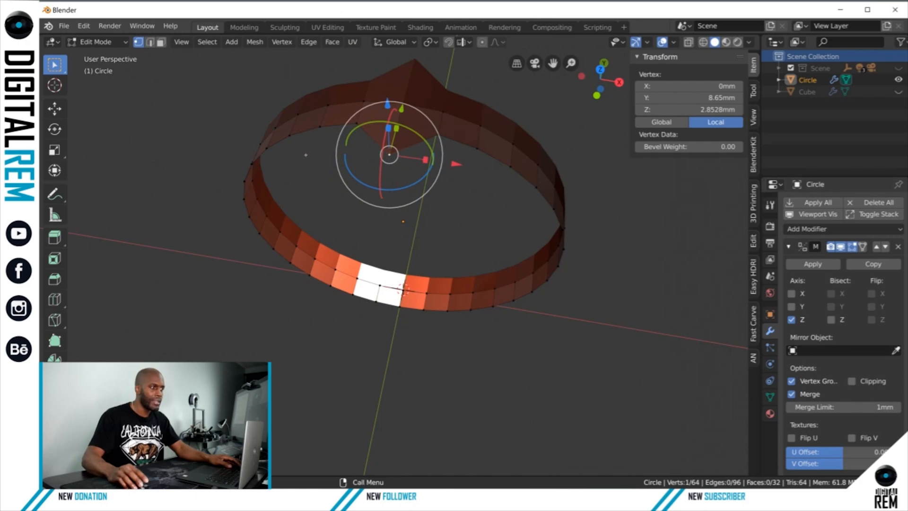
pyautogui.moveTo(305, 155); pyautogui.dragTo(444, 200, button='middle')
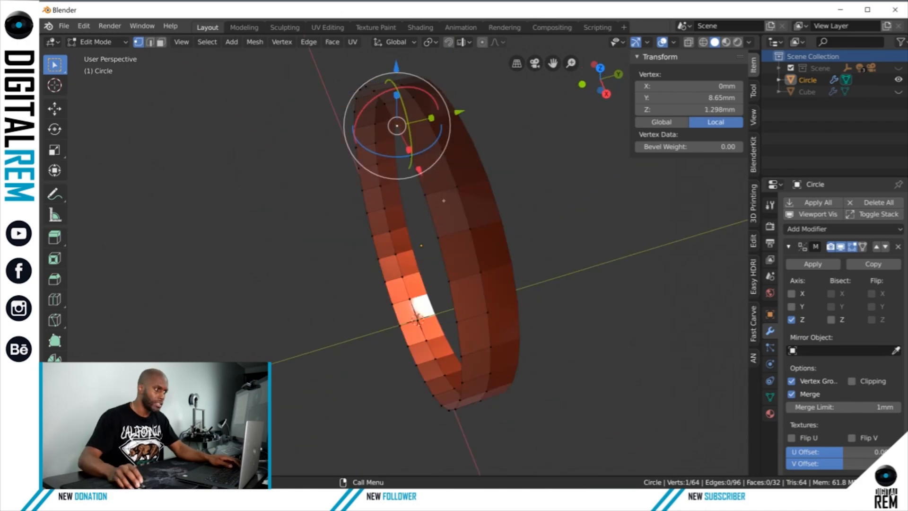
pyautogui.press('Tab')
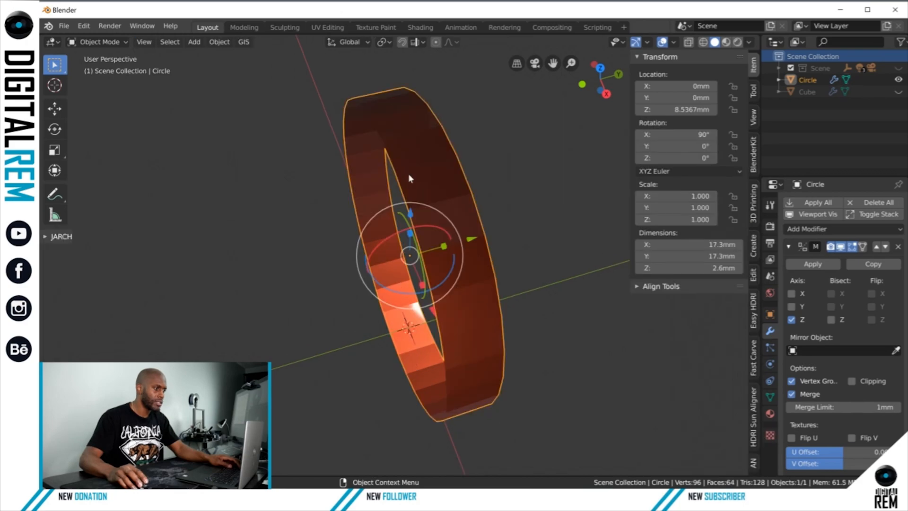
# Step: Apply smooth shading to the band
pyautogui.moveTo(410, 178)
pyautogui.mouseDown(button='middle')
pyautogui.moveTo(437, 166)
pyautogui.moveTo(409, 188)
pyautogui.mouseUp(button='middle')
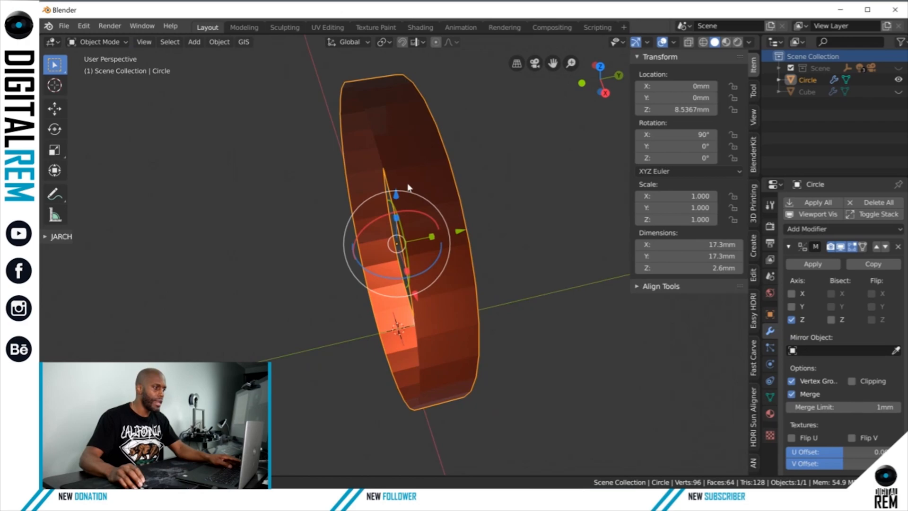
pyautogui.rightClick(373, 111)
pyautogui.moveTo(408, 187); pyautogui.dragTo(468, 176, button='middle')
pyautogui.click(374, 112)
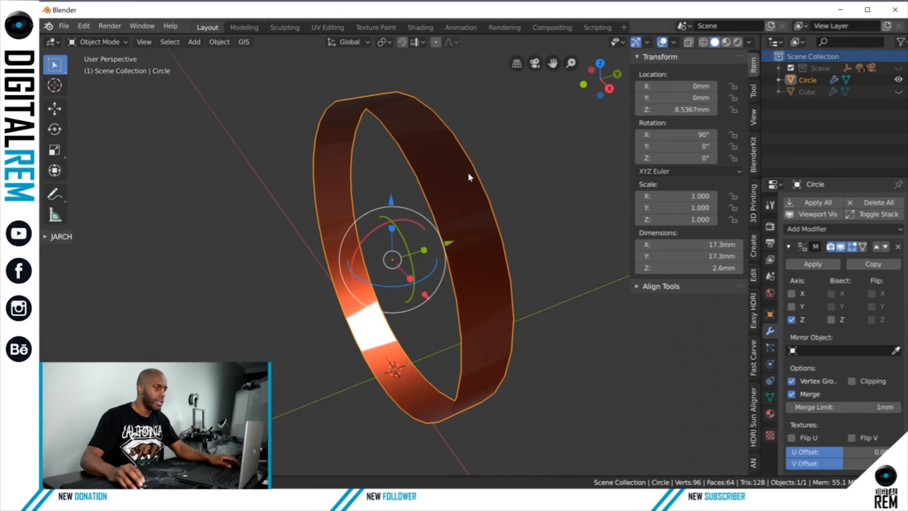
pyautogui.moveTo(468, 172); pyautogui.dragTo(426, 156, button='middle')
pyautogui.click(219, 41)
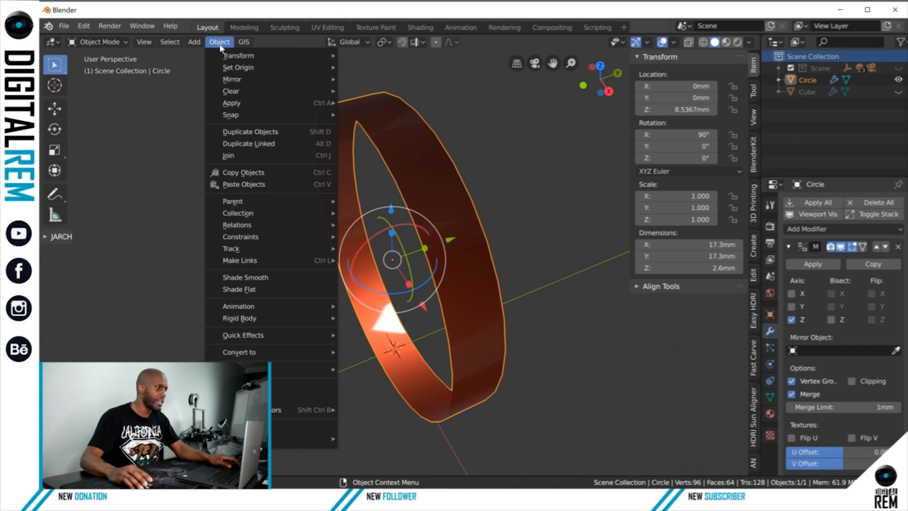
pyautogui.moveTo(440, 215); pyautogui.dragTo(423, 210, button='middle')
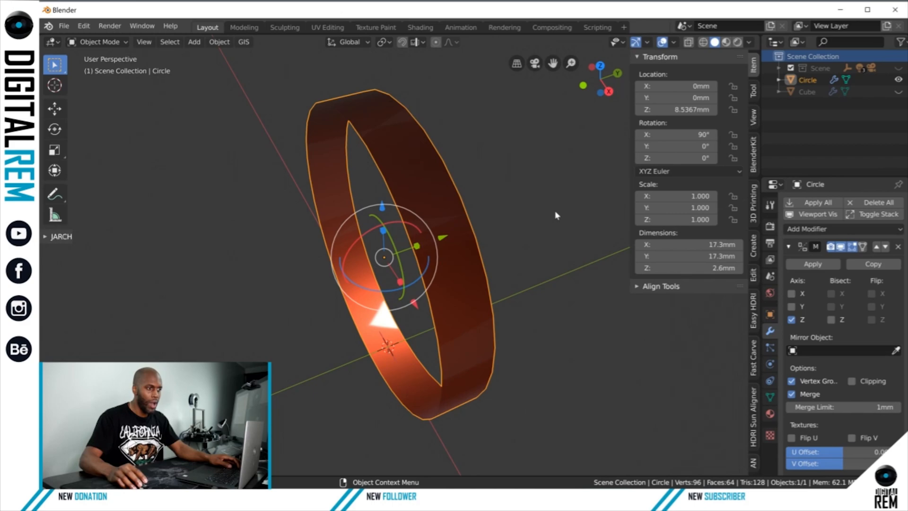
# Step: Set the band's Z dimension to 2 mm
pyautogui.click(719, 268)
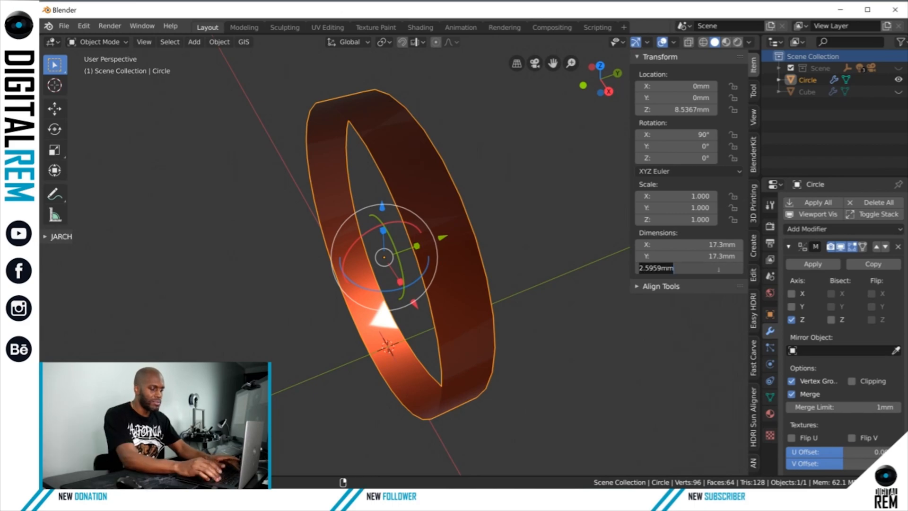
pyautogui.write('2')
pyautogui.press('Return')
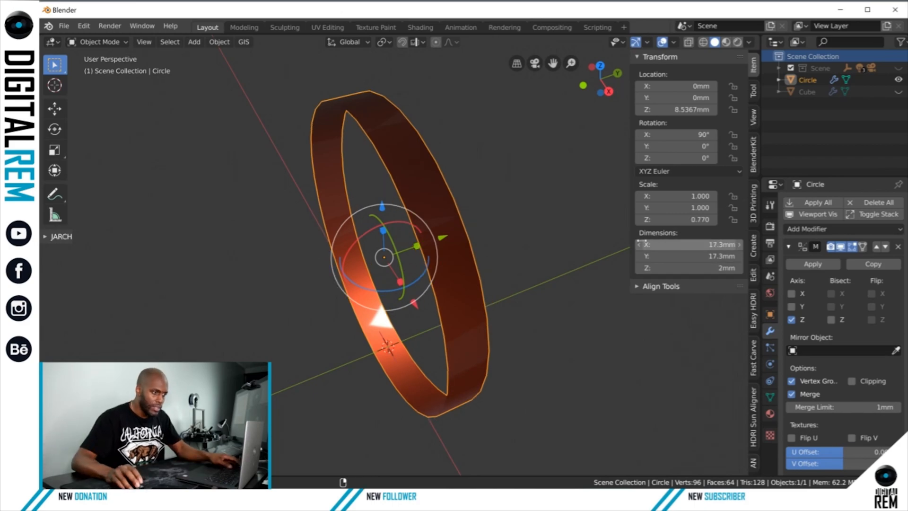
pyautogui.moveTo(473, 213); pyautogui.dragTo(399, 294, button='middle')
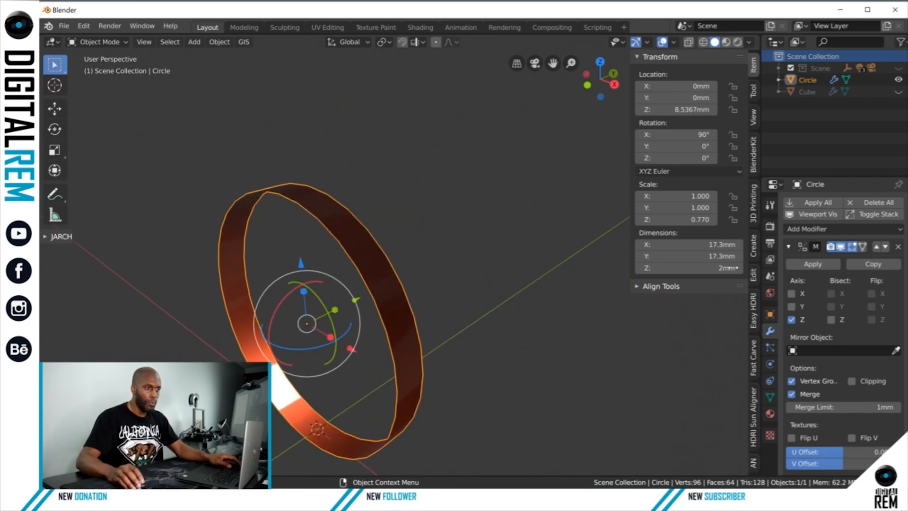
# Step: Collapse the Mirror modifier's settings and add a Solidify modifier to the band
pyautogui.click(788, 246)
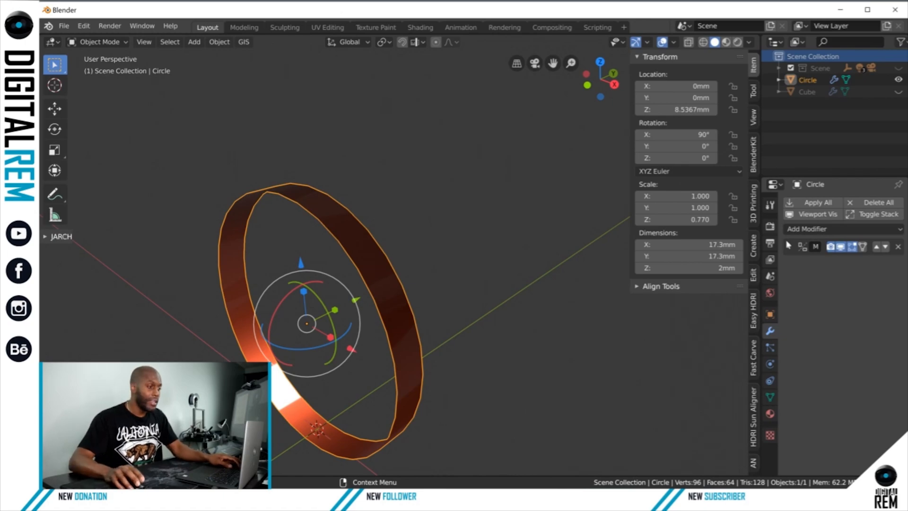
pyautogui.click(815, 230)
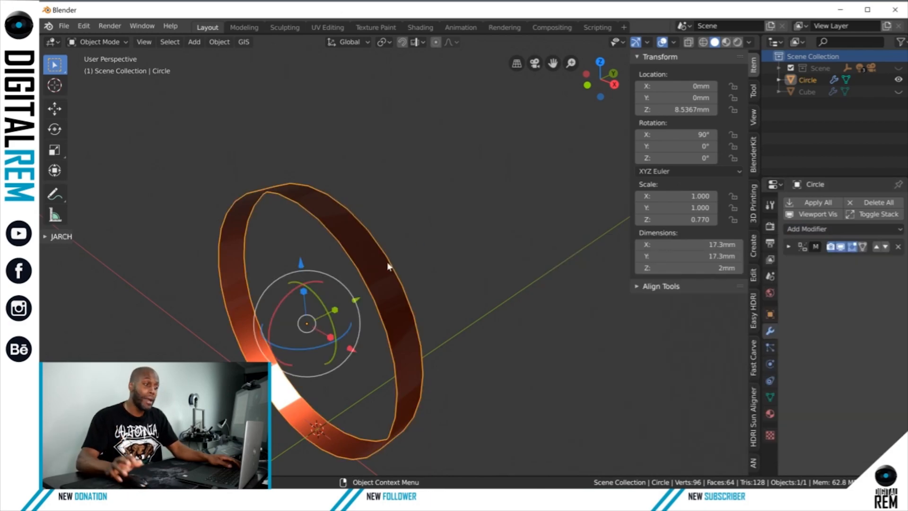
pyautogui.moveTo(400, 259); pyautogui.dragTo(418, 257, button='middle')
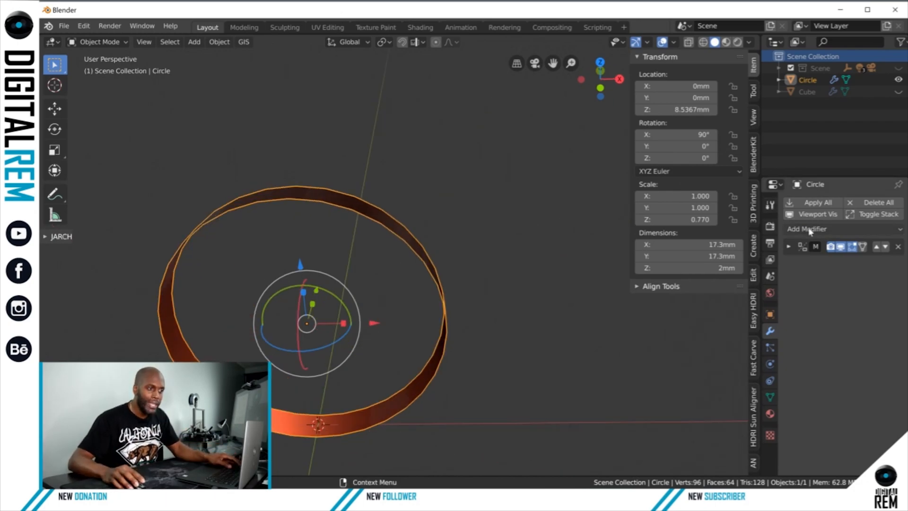
pyautogui.click(827, 228)
pyautogui.click(509, 145)
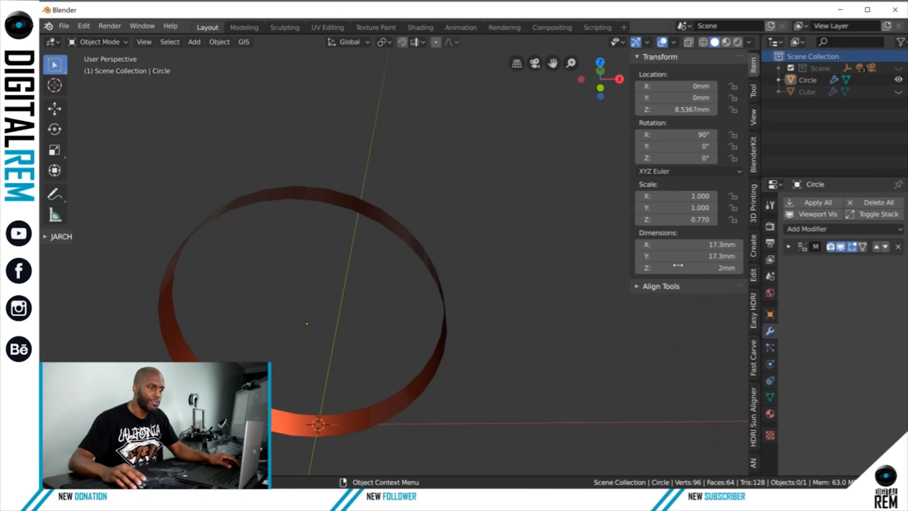
pyautogui.click(823, 230)
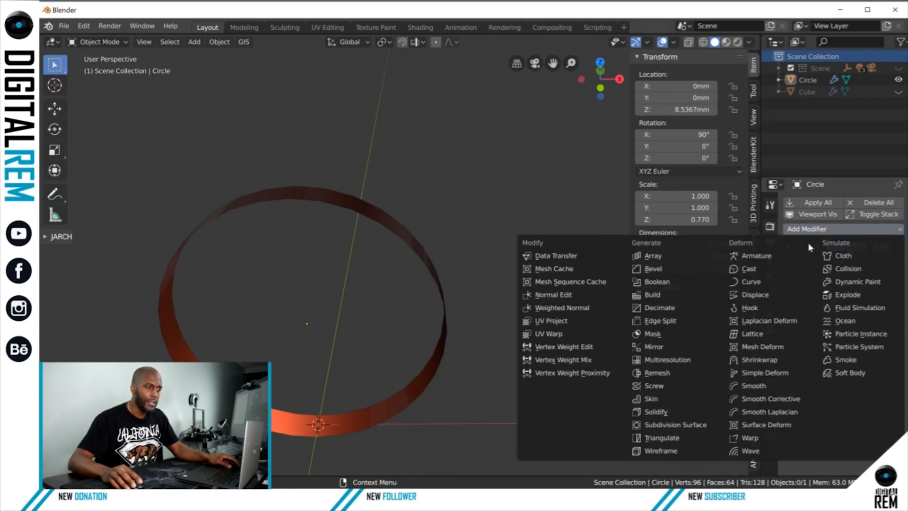
pyautogui.click(667, 411)
# Step: Inspect the thickened ring and compare it with the Solidify modifier hidden and shown in the viewport
pyautogui.scroll(-3, 617, 310)
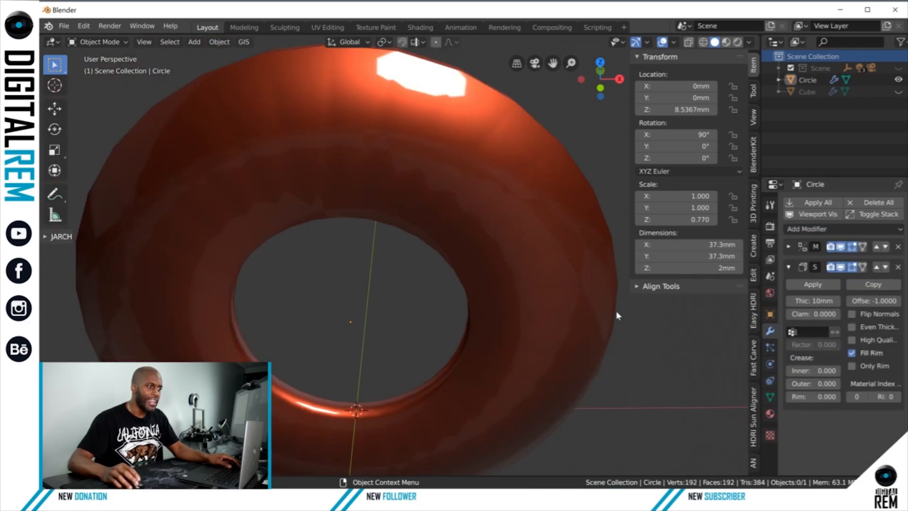
pyautogui.moveTo(585, 309); pyautogui.dragTo(571, 305, button='middle')
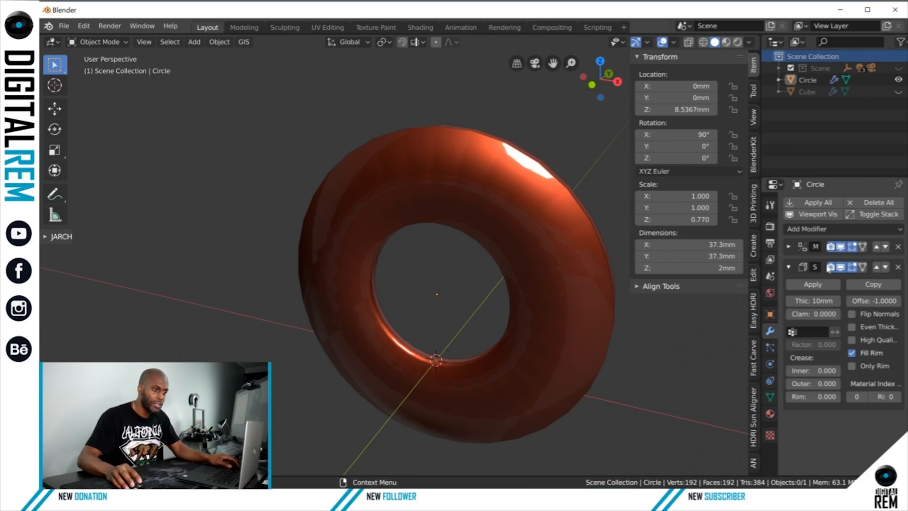
pyautogui.click(842, 268)
pyautogui.scroll(4, 469, 236)
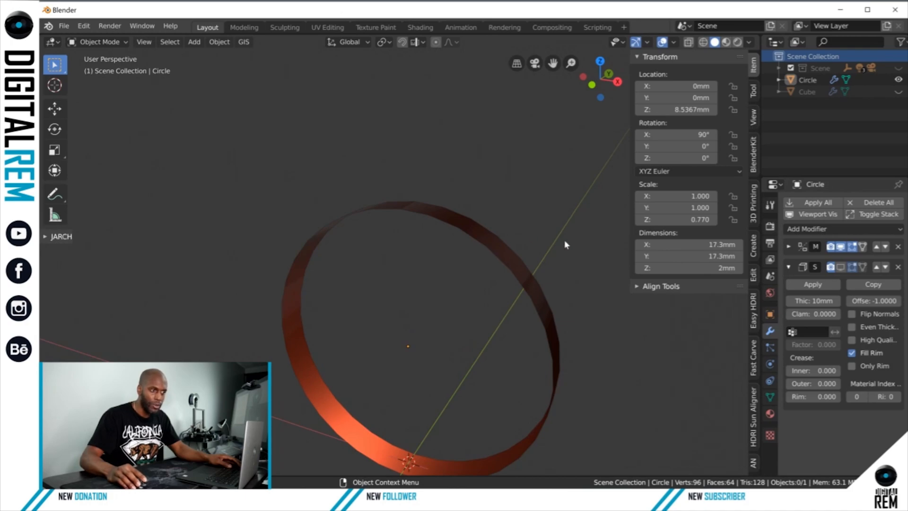
pyautogui.click(840, 267)
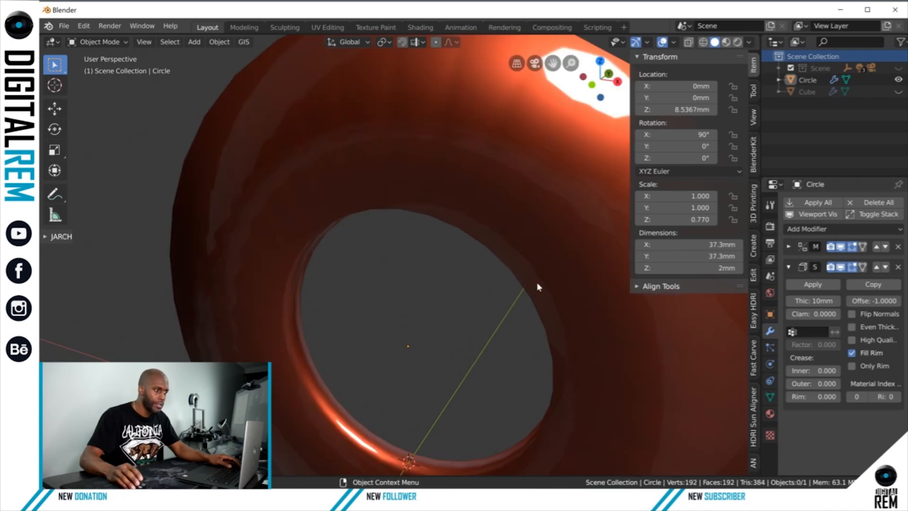
# Step: Set the Solidify modifier's thickness to 2 mm
pyautogui.scroll(-6, 538, 287)
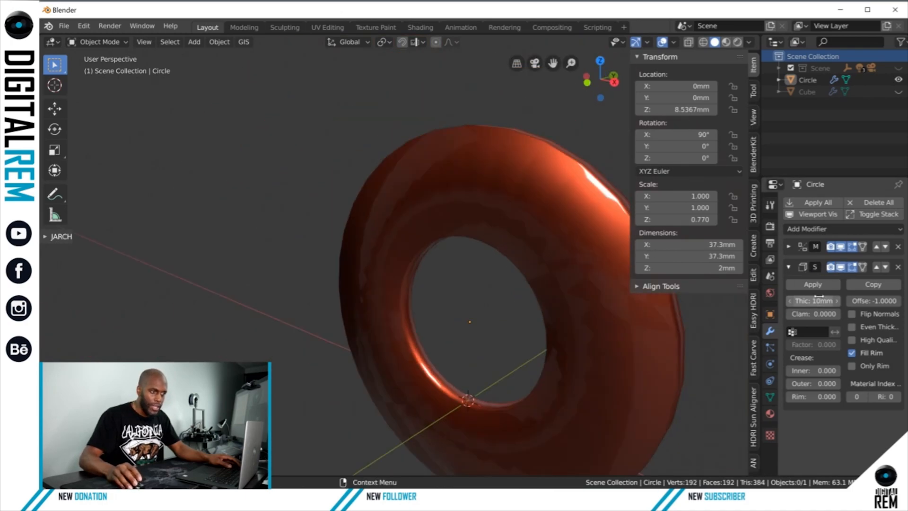
pyautogui.moveTo(812, 301)
pyautogui.mouseDown()
pyautogui.moveTo(803, 301)
pyautogui.moveTo(827, 301)
pyautogui.moveTo(816, 301)
pyautogui.mouseUp()
pyautogui.click(820, 300)
pyautogui.write('2')
pyautogui.press('Return')
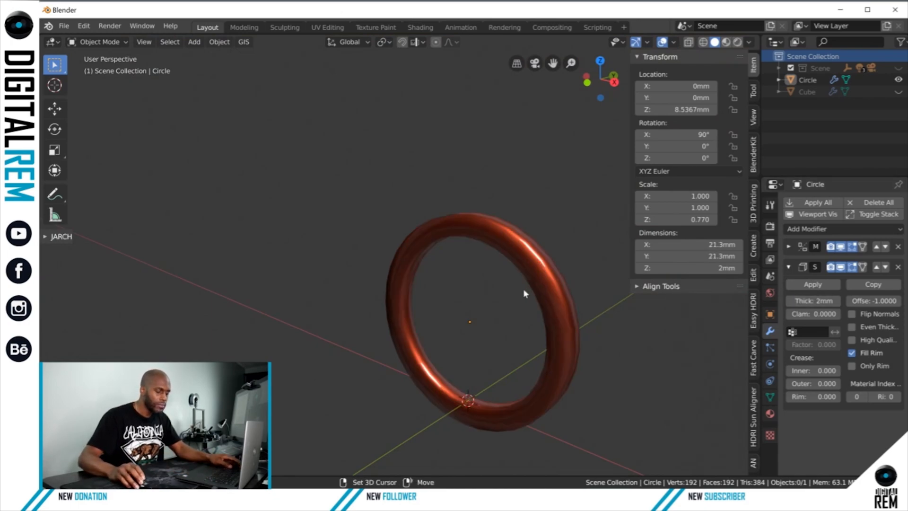
# Step: Examine the ring from the side while toggling the viewport visibility of the Solidify and Mirror modifiers
pyautogui.moveTo(503, 291); pyautogui.dragTo(757, 272, button='middle')
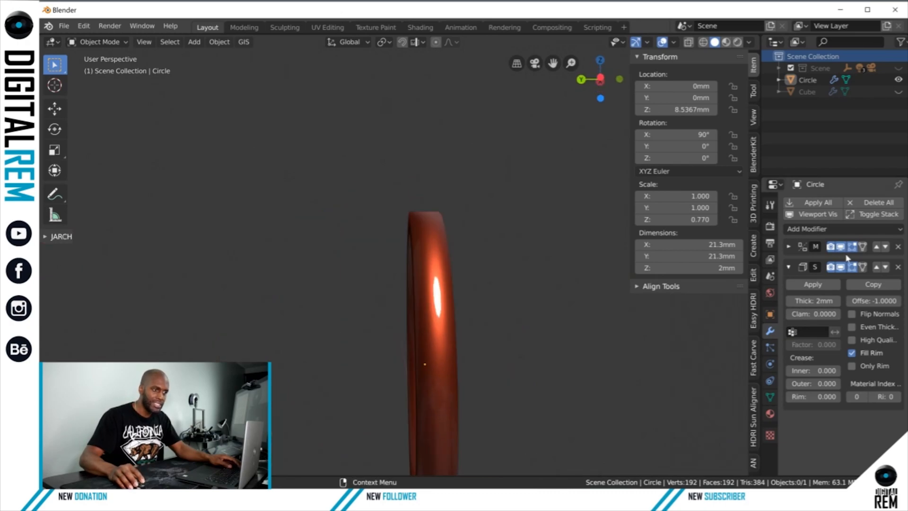
pyautogui.click(841, 268)
pyautogui.moveTo(428, 277); pyautogui.dragTo(403, 297, button='middle')
pyautogui.click(841, 246)
pyautogui.moveTo(392, 248); pyautogui.dragTo(388, 267, button='middle')
pyautogui.click(841, 247)
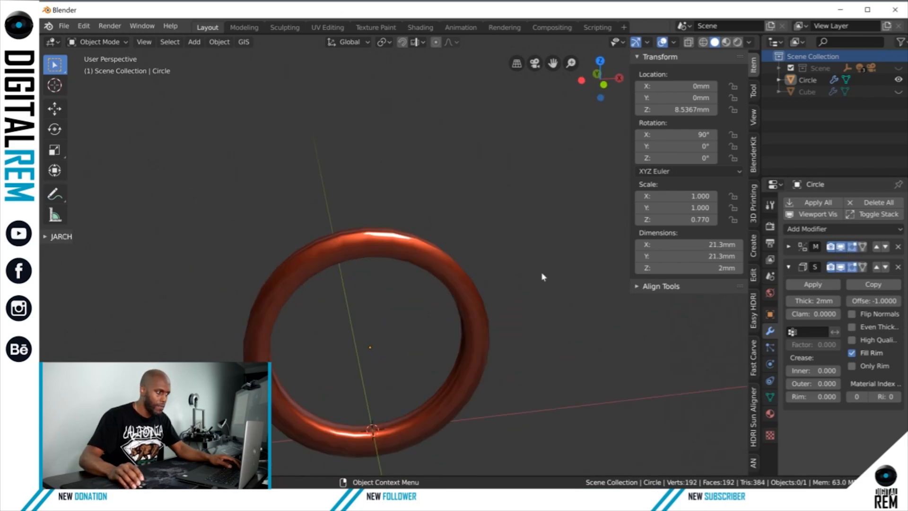
# Step: Set the Solidify modifier's thickness to 1 mm and select the ring to check its dimensions
pyautogui.moveTo(513, 272); pyautogui.dragTo(512, 277, button='middle')
pyautogui.scroll(1, 512, 274)
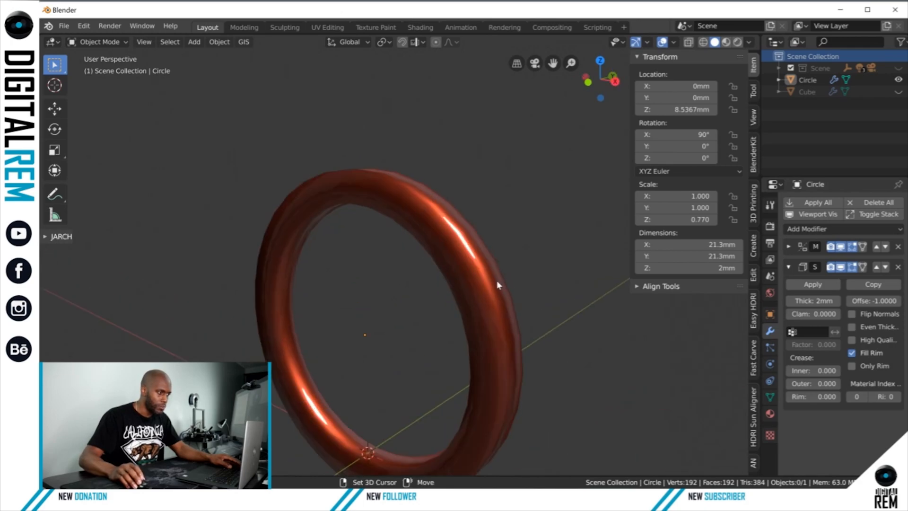
pyautogui.scroll(3, 473, 313)
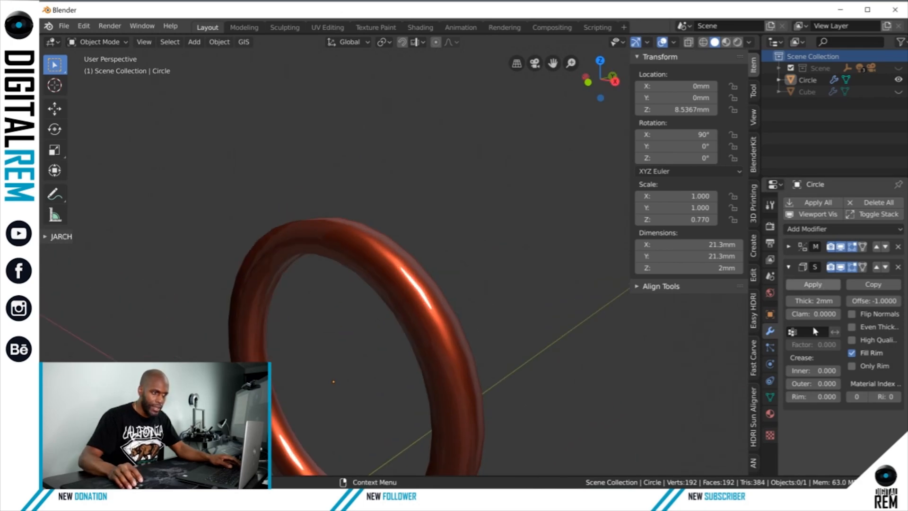
pyautogui.click(821, 301)
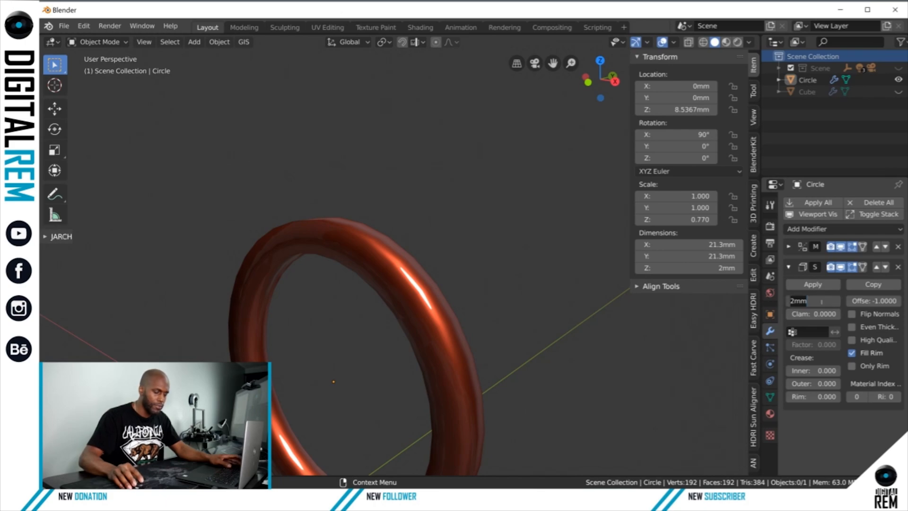
pyautogui.write('1')
pyautogui.press('Return')
pyautogui.keyDown('shift'); pyautogui.moveTo(347, 252); pyautogui.dragTo(406, 229, button='middle'); pyautogui.keyUp('shift')
pyautogui.click(407, 229)
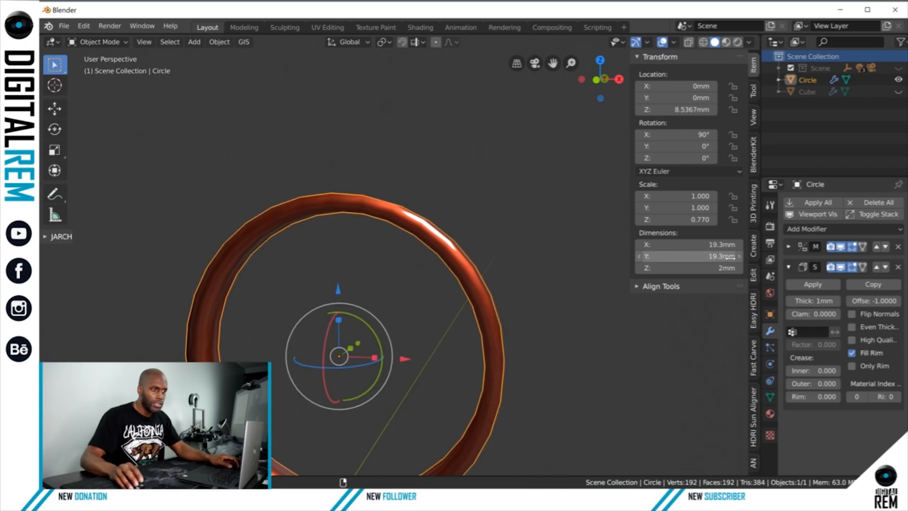
pyautogui.moveTo(533, 260); pyautogui.dragTo(518, 244, button='middle')
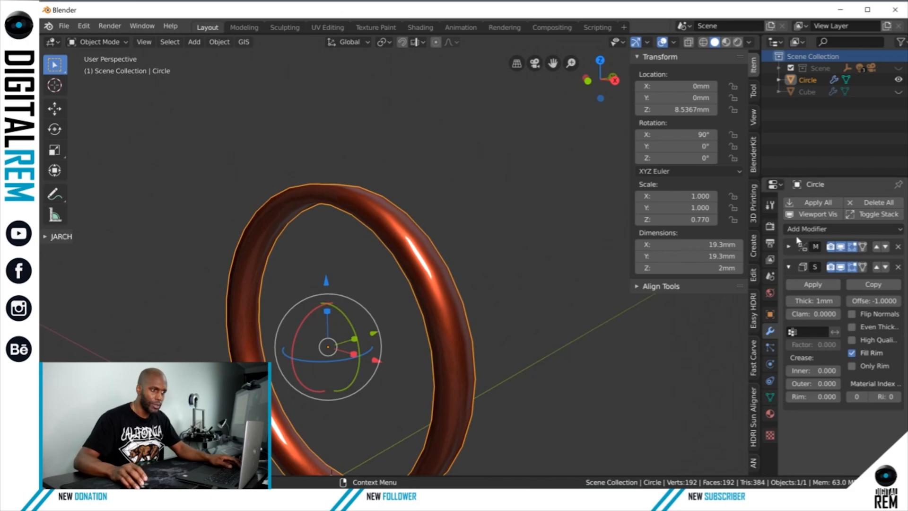
# Step: Collapse the Solidify settings and add a Subdivision Surface modifier with 2 viewport subdivisions to the ring
pyautogui.click(788, 266)
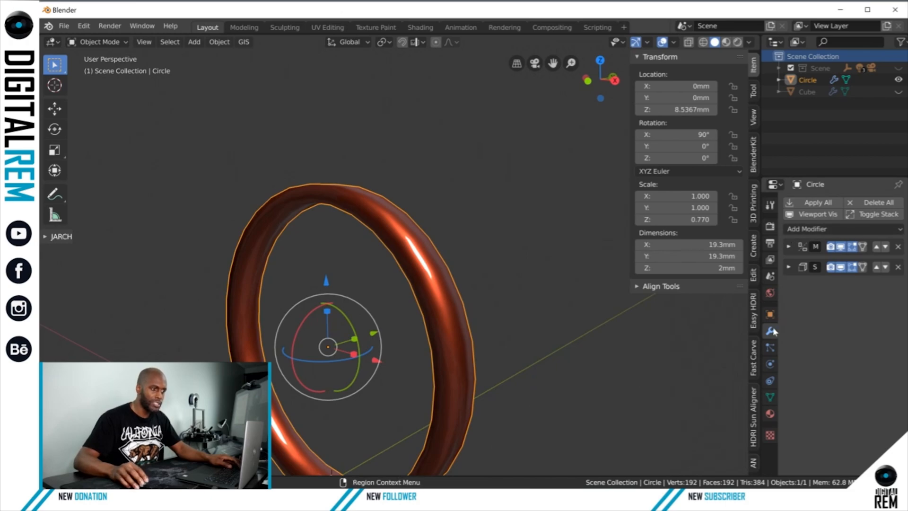
pyautogui.click(814, 230)
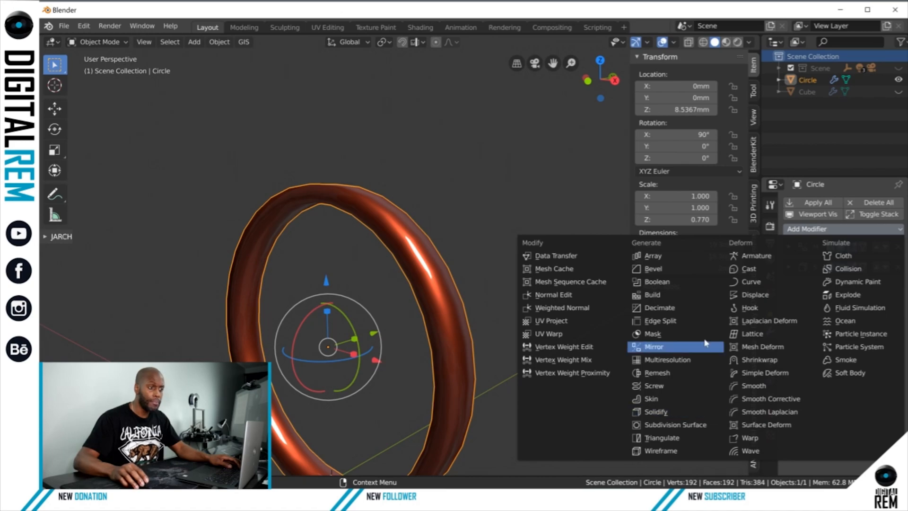
pyautogui.click(668, 426)
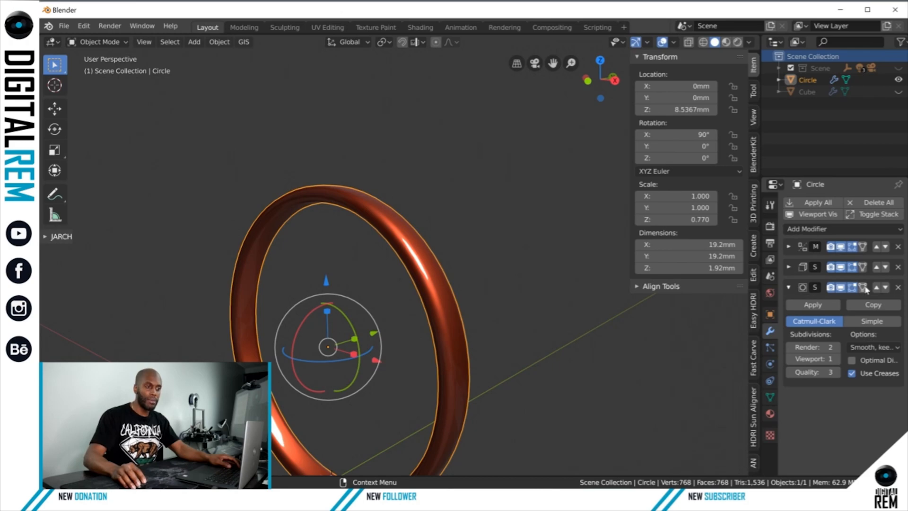
pyautogui.keyDown('shift'); pyautogui.moveTo(491, 254); pyautogui.dragTo(523, 247, button='middle'); pyautogui.keyUp('shift')
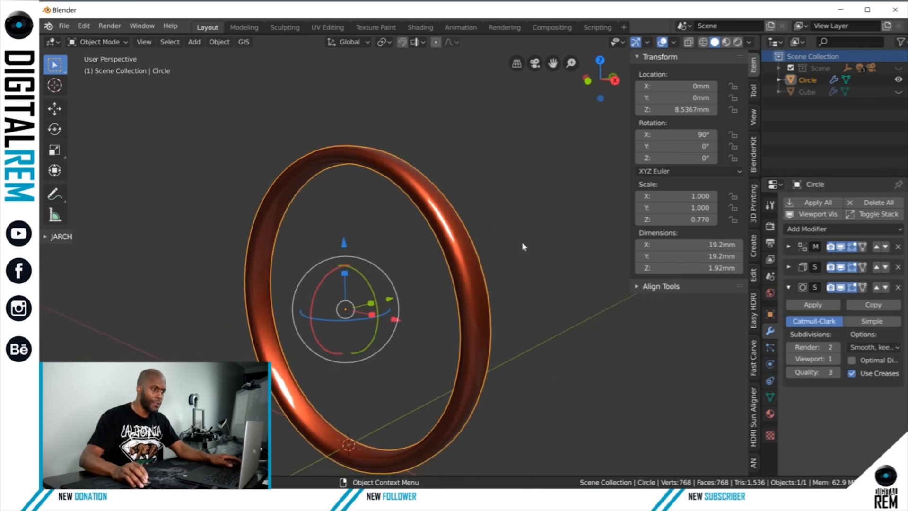
pyautogui.click(824, 358)
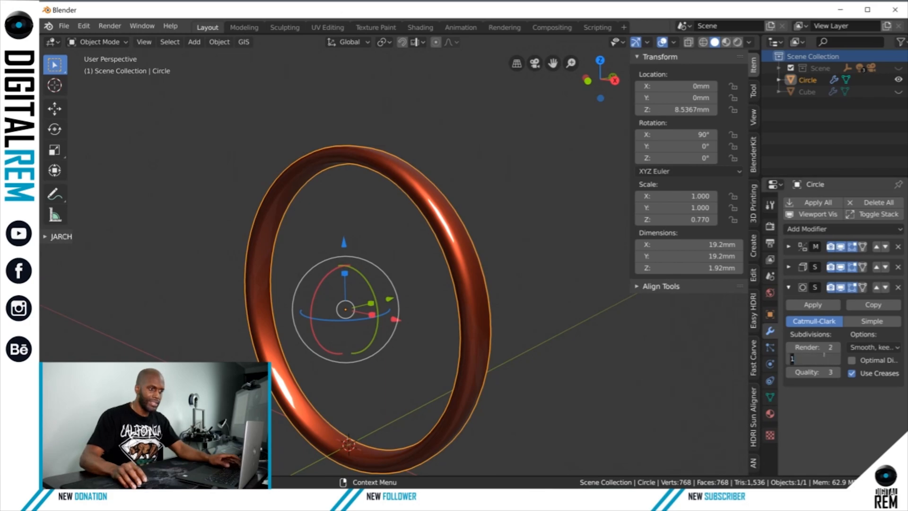
pyautogui.write('2')
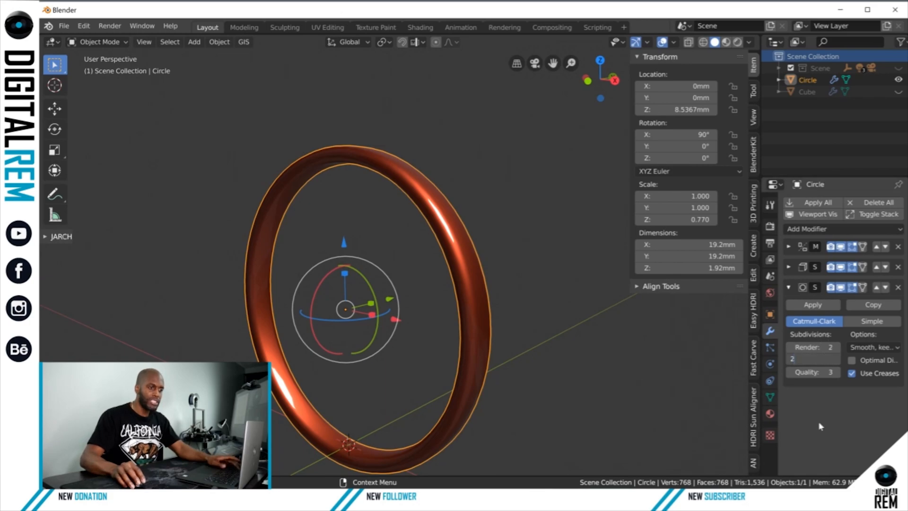
pyautogui.press('Return')
pyautogui.moveTo(503, 307)
pyautogui.mouseDown(button='middle')
pyautogui.moveTo(511, 297)
pyautogui.moveTo(496, 294)
pyautogui.moveTo(588, 270)
pyautogui.moveTo(601, 282)
pyautogui.moveTo(510, 294)
pyautogui.mouseUp(button='middle')
# Step: Enter Edit Mode on the ring and select the inner rim's full edge loop using edge selection
pyautogui.hotkey('ctrl', 'Tab')
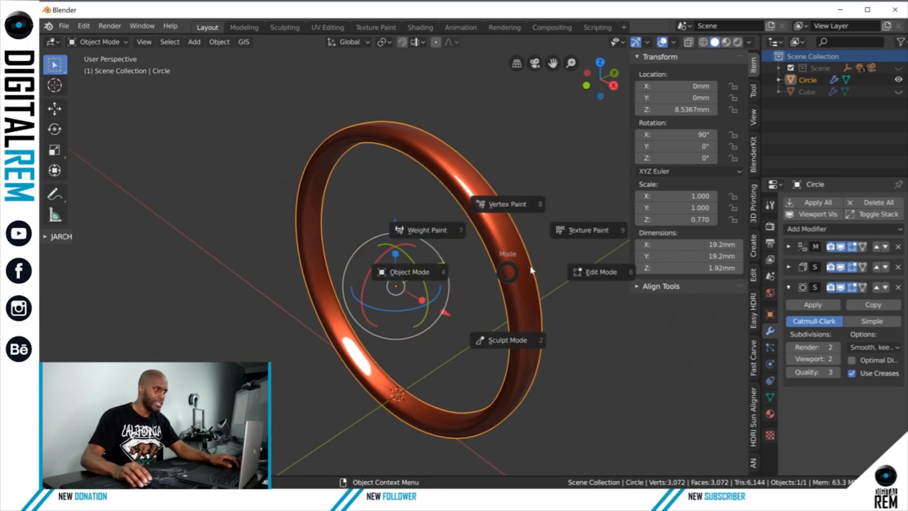
pyautogui.click(541, 270)
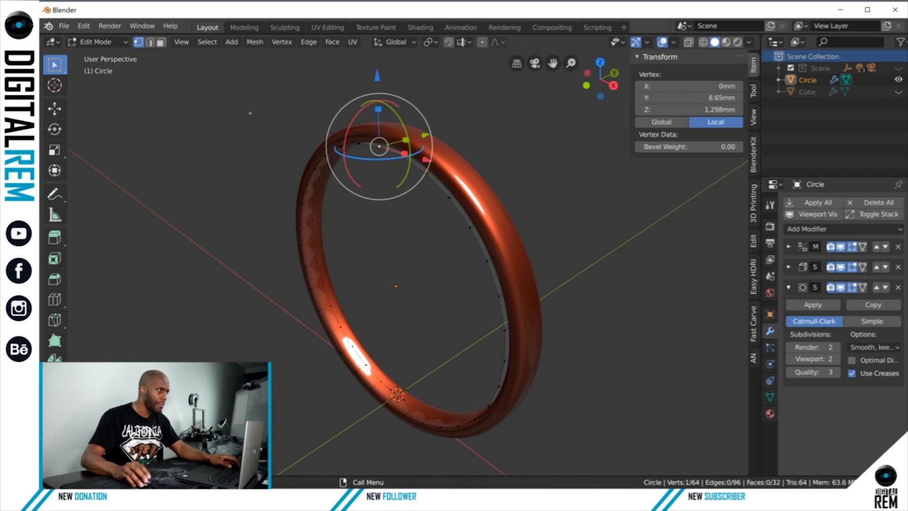
pyautogui.click(153, 45)
pyautogui.keyDown('alt'); pyautogui.click(434, 180); pyautogui.keyUp('alt')
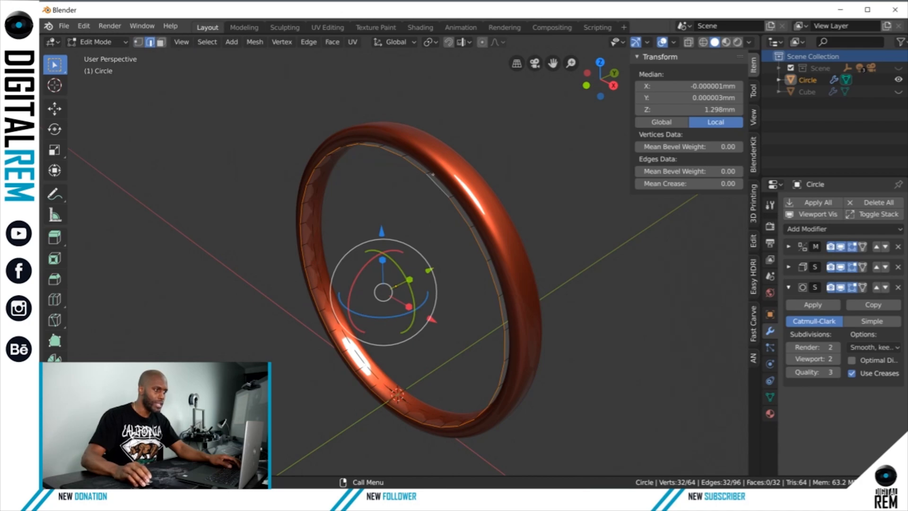
pyautogui.click(401, 169)
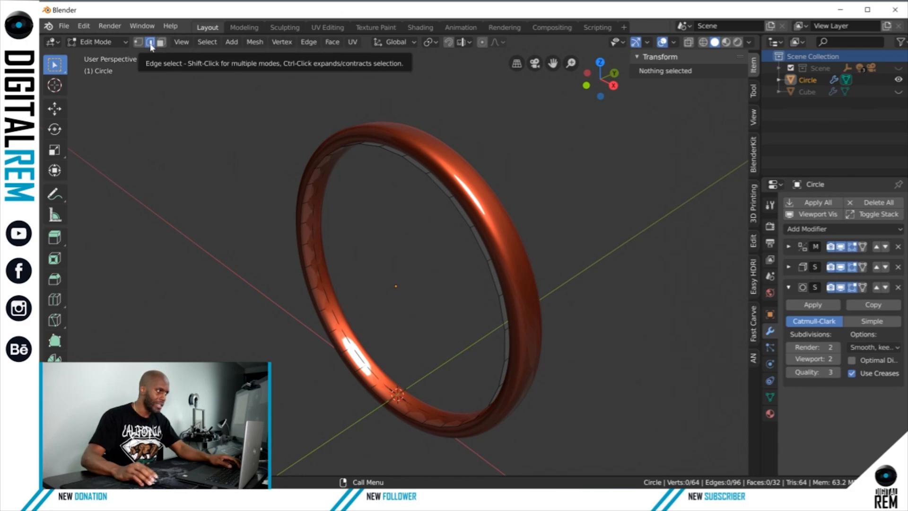
pyautogui.keyDown('alt'); pyautogui.click(436, 186); pyautogui.keyUp('alt')
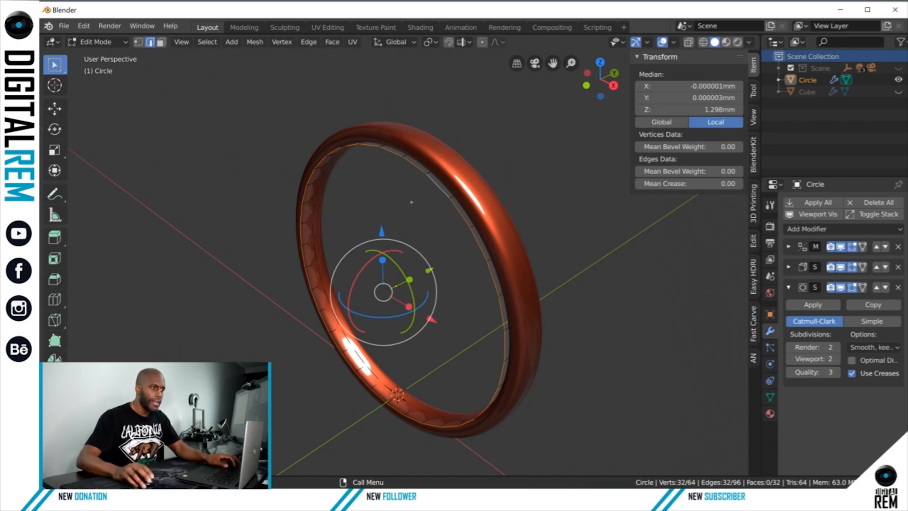
# Step: Set the mean crease of the selected edge loop to 0.18
pyautogui.click(755, 95)
pyautogui.click(755, 68)
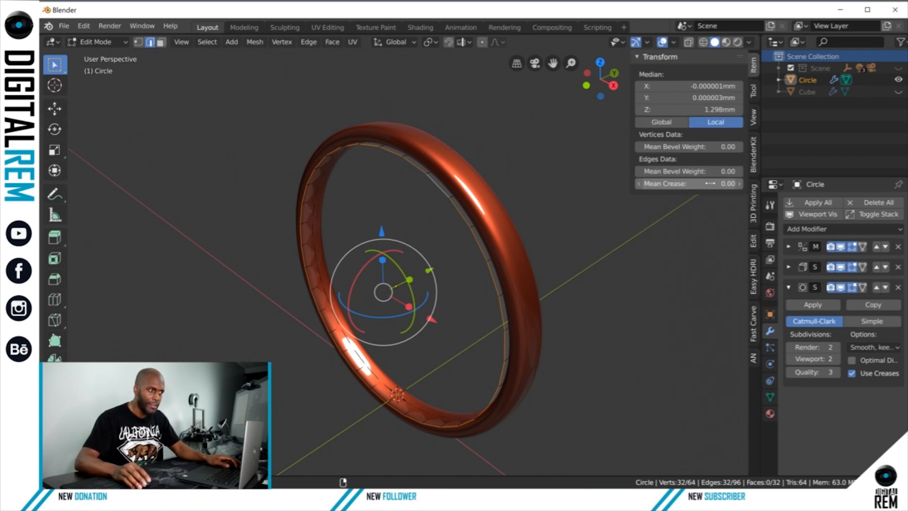
pyautogui.moveTo(689, 184); pyautogui.dragTo(753, 183)
pyautogui.moveTo(426, 174); pyautogui.dragTo(457, 174, button='middle')
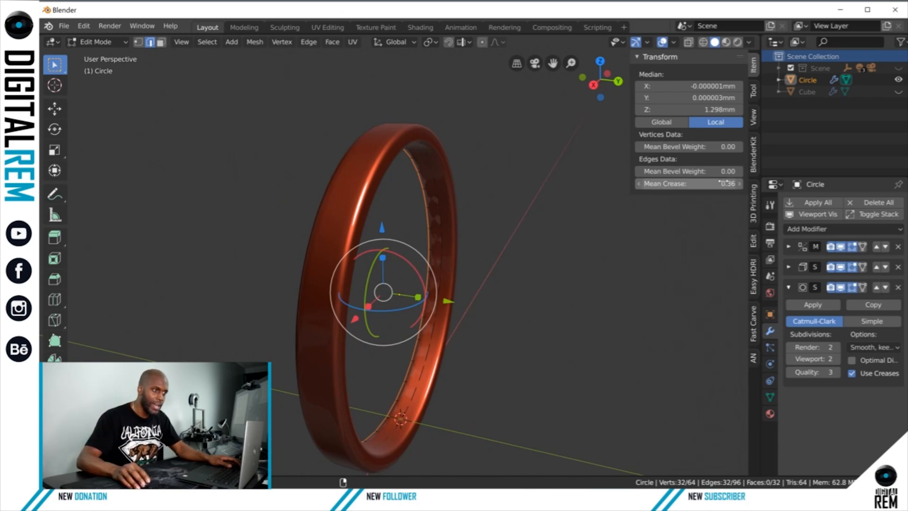
pyautogui.moveTo(728, 184)
pyautogui.mouseDown()
pyautogui.moveTo(709, 184)
pyautogui.moveTo(738, 184)
pyautogui.moveTo(708, 184)
pyautogui.mouseUp()
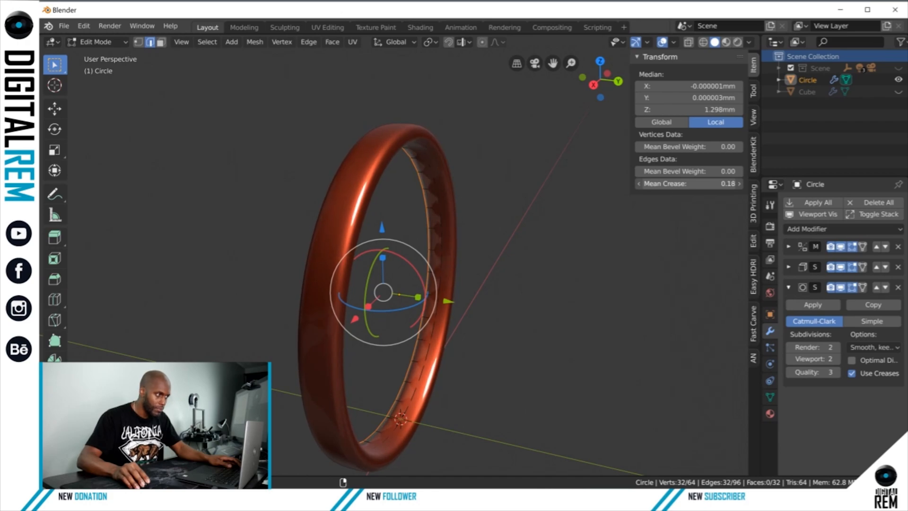
# Step: Narrow the band by moving the selected edge loop along Y to a local Z of about 0.987 mm, and return to Object Mode
pyautogui.moveTo(488, 180); pyautogui.dragTo(498, 188, button='middle')
pyautogui.scroll(3, 499, 180)
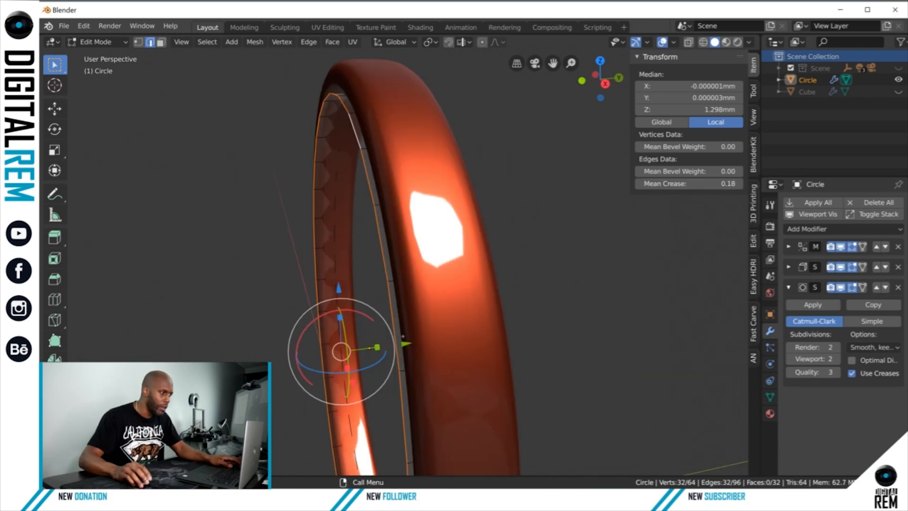
pyautogui.moveTo(406, 344); pyautogui.dragTo(416, 345)
pyautogui.scroll(-4, 498, 244)
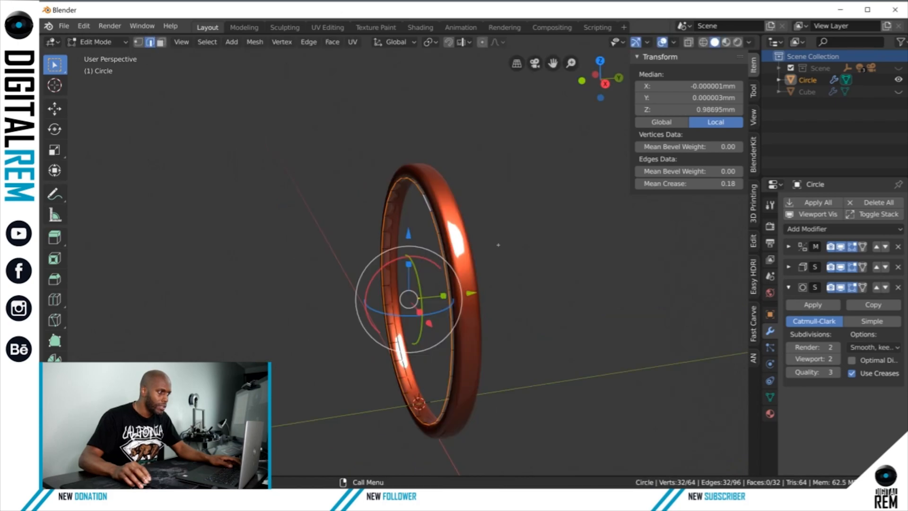
pyautogui.click(498, 245)
pyautogui.hotkey('ctrl', 'Tab')
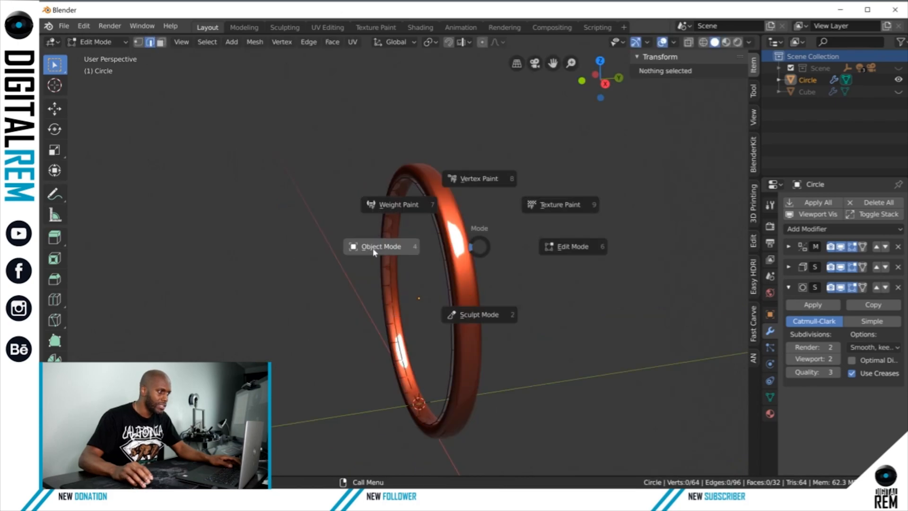
pyautogui.click(373, 252)
pyautogui.moveTo(374, 252); pyautogui.dragTo(536, 134, button='middle')
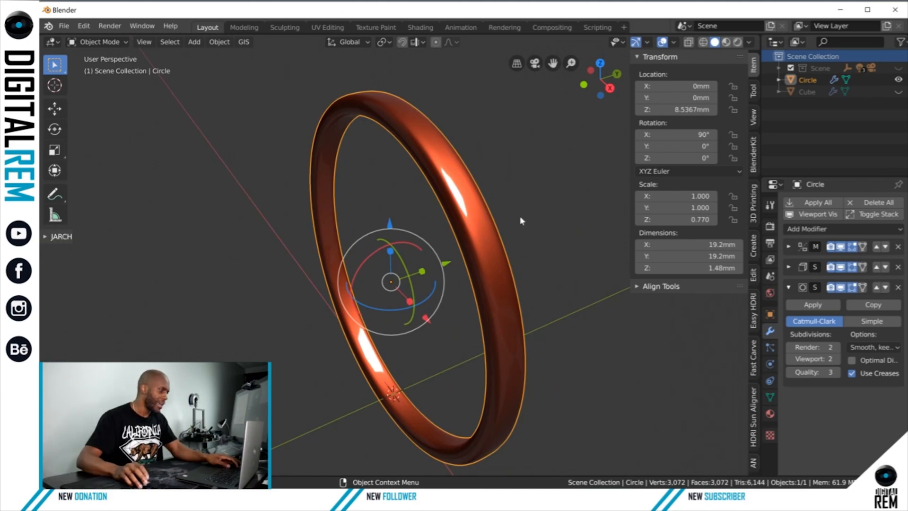
pyautogui.moveTo(515, 212); pyautogui.dragTo(522, 198, button='middle')
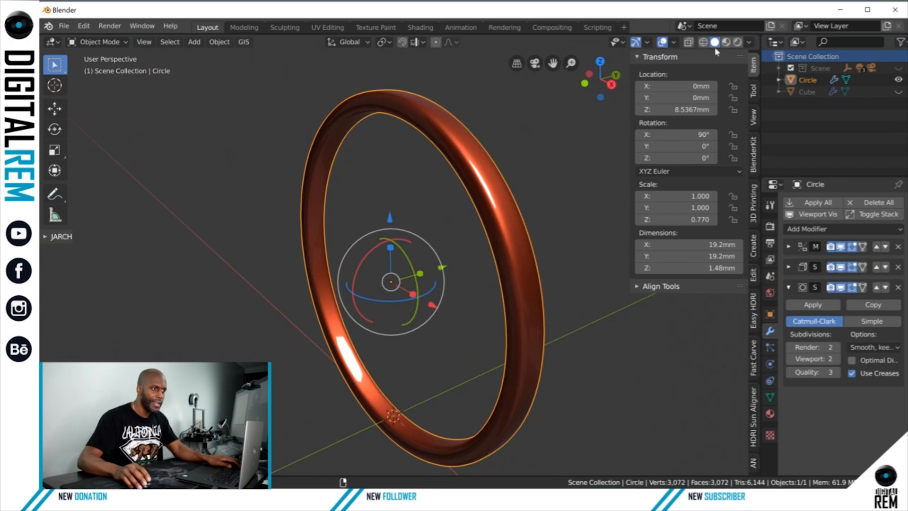
# Step: Switch the viewport lighting to Studio and compare the ring in the different shading modes, ending in Solid shading with X-ray enabled
pyautogui.click(749, 43)
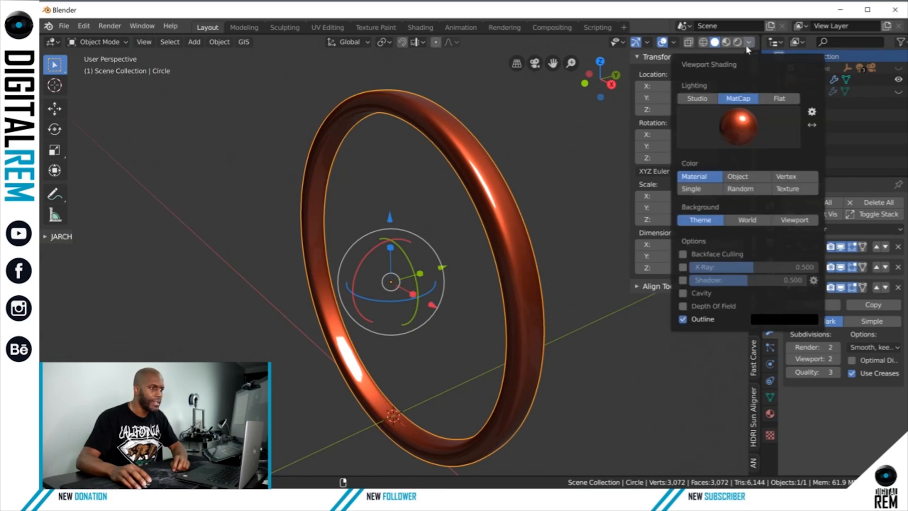
pyautogui.click(698, 99)
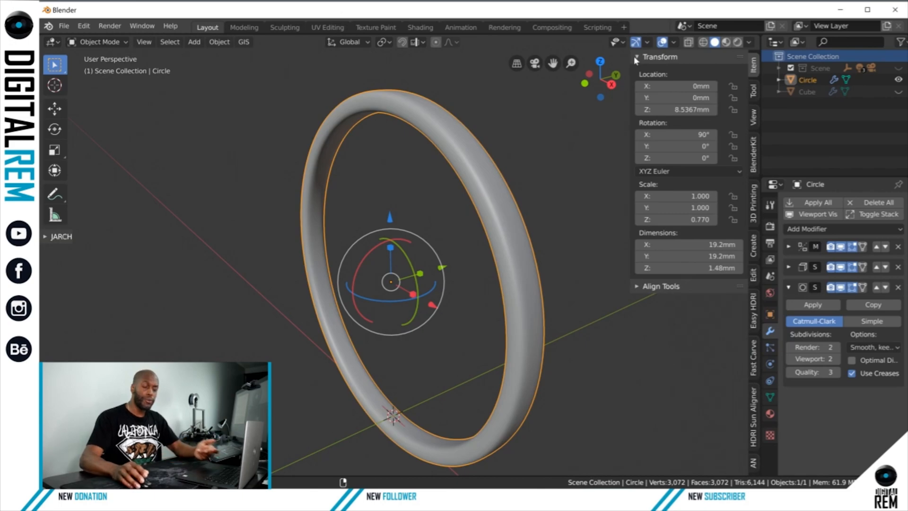
pyautogui.click(689, 42)
pyautogui.click(703, 43)
pyautogui.click(689, 42)
pyautogui.click(715, 42)
pyautogui.click(726, 42)
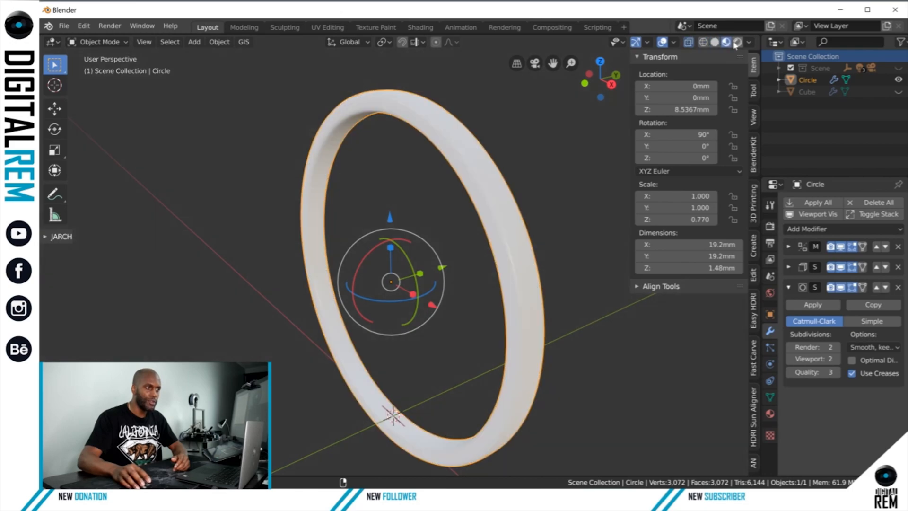
pyautogui.click(737, 43)
pyautogui.click(715, 43)
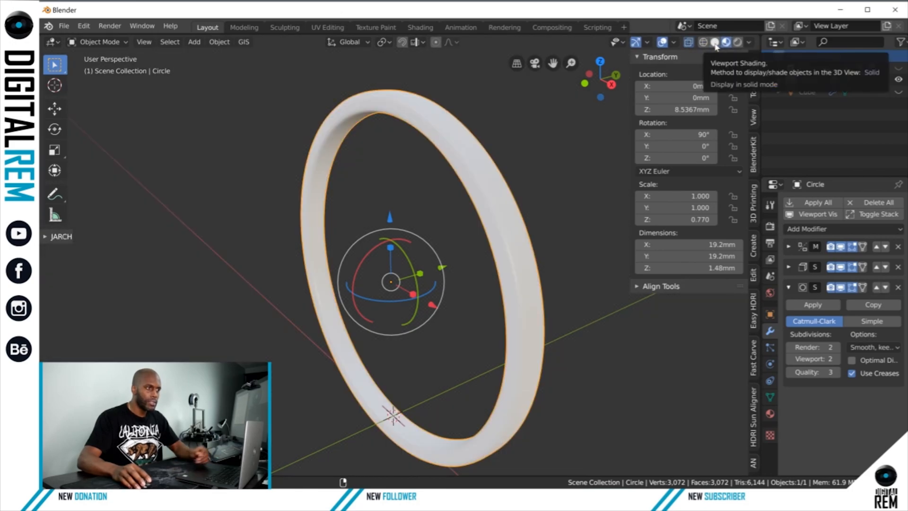
pyautogui.hotkey('alt', 'z')
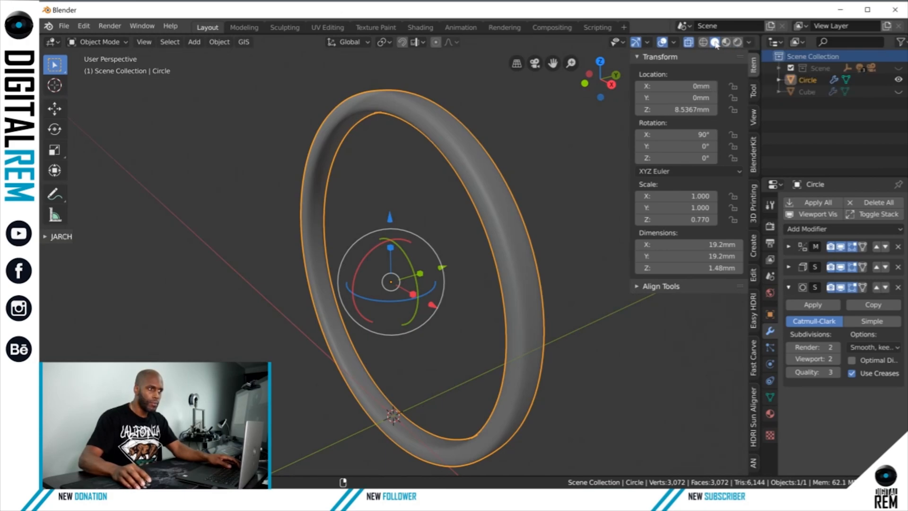
# Step: Switch the viewport lighting to MatCap and choose the blue-grey metallic sphere for the ring's display
pyautogui.click(748, 43)
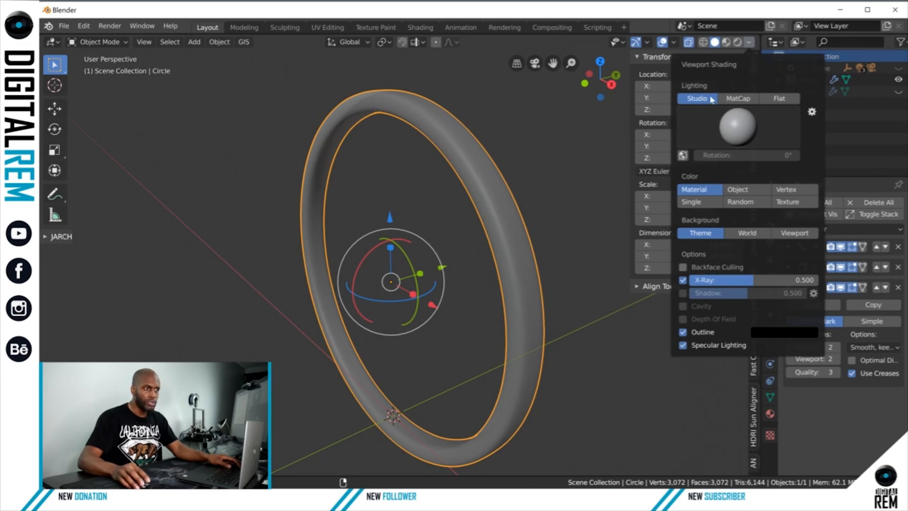
pyautogui.click(733, 100)
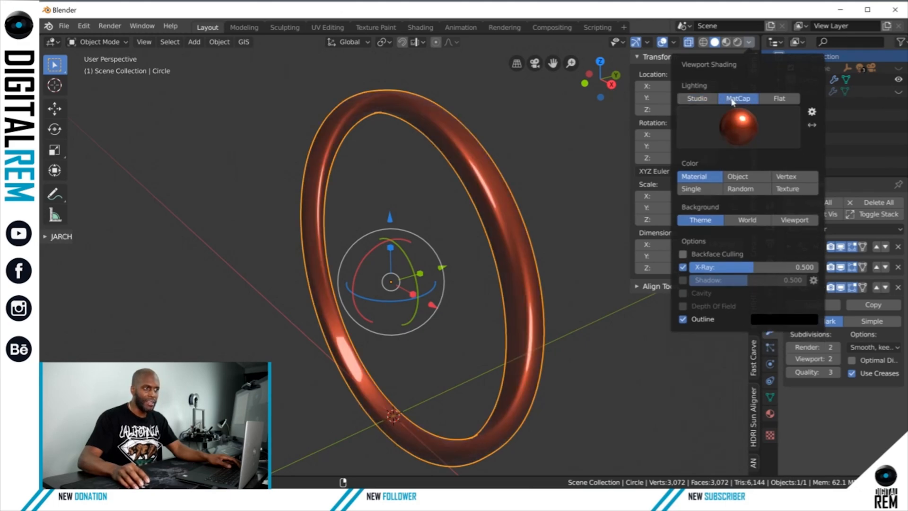
pyautogui.click(739, 131)
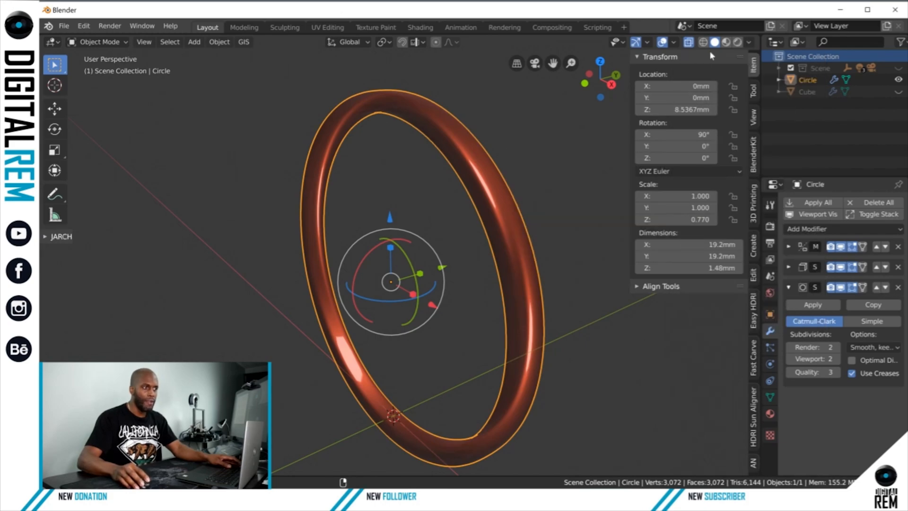
pyautogui.click(750, 42)
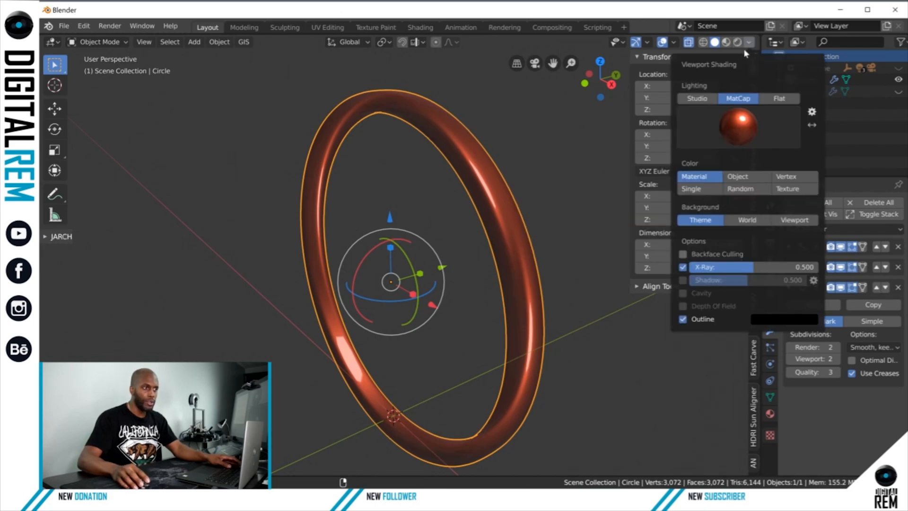
pyautogui.click(733, 130)
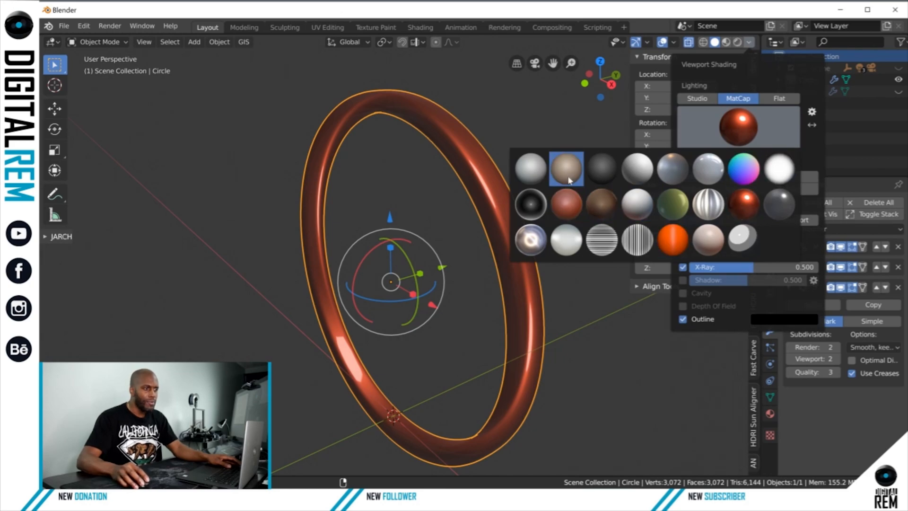
pyautogui.click(671, 172)
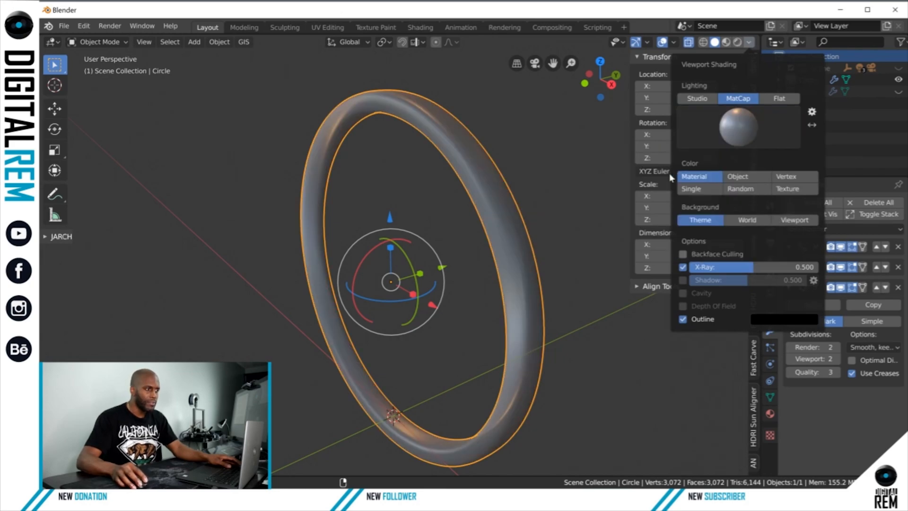
pyautogui.moveTo(547, 177); pyautogui.dragTo(512, 157, button='middle')
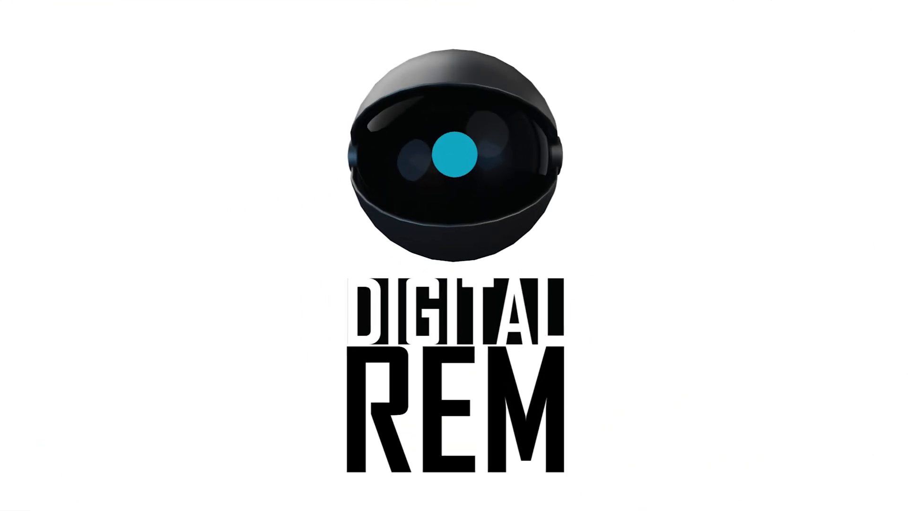